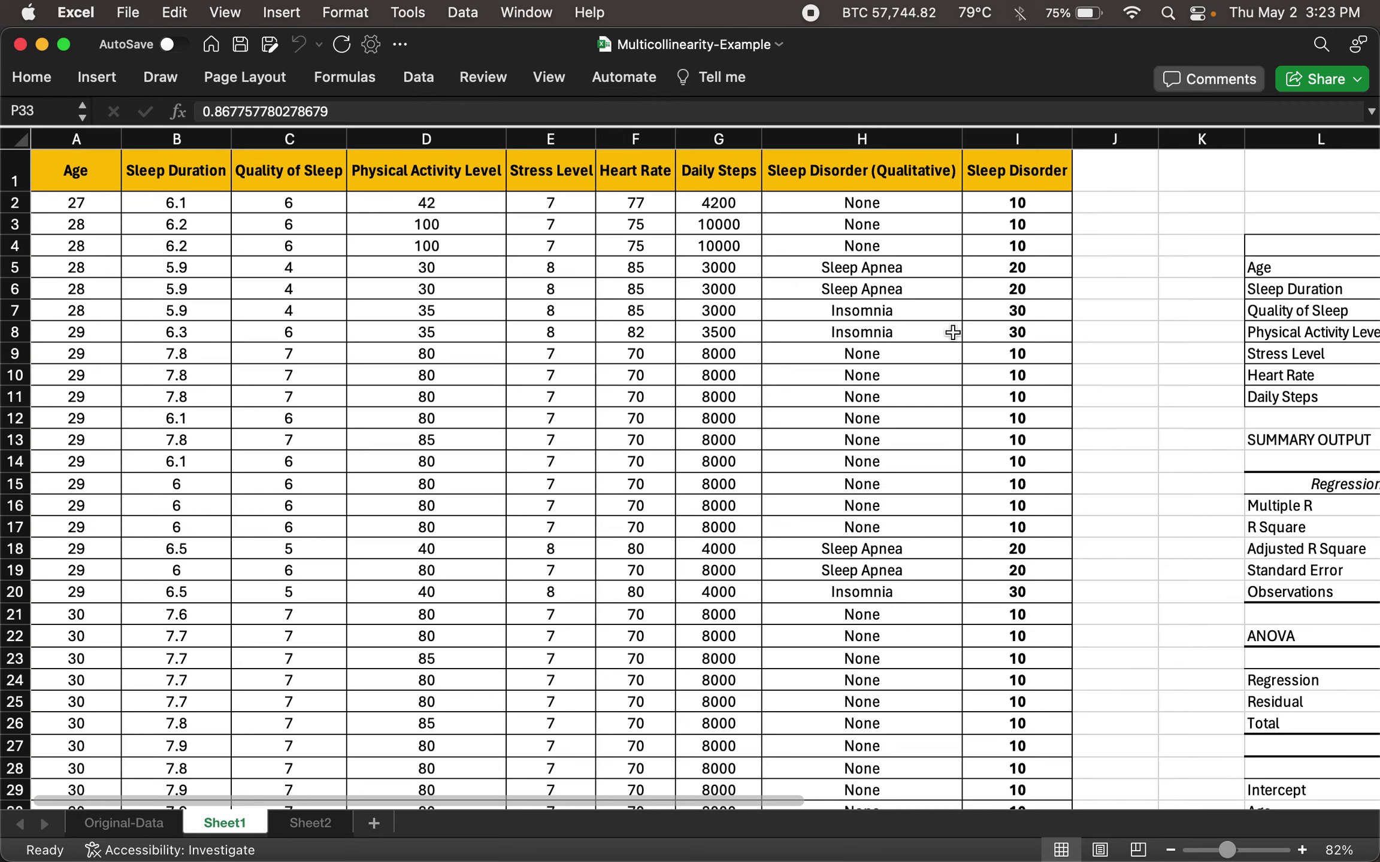
- Review the seven predictor column headers in row 1, from Age through Daily Steps
left_click(113, 185)
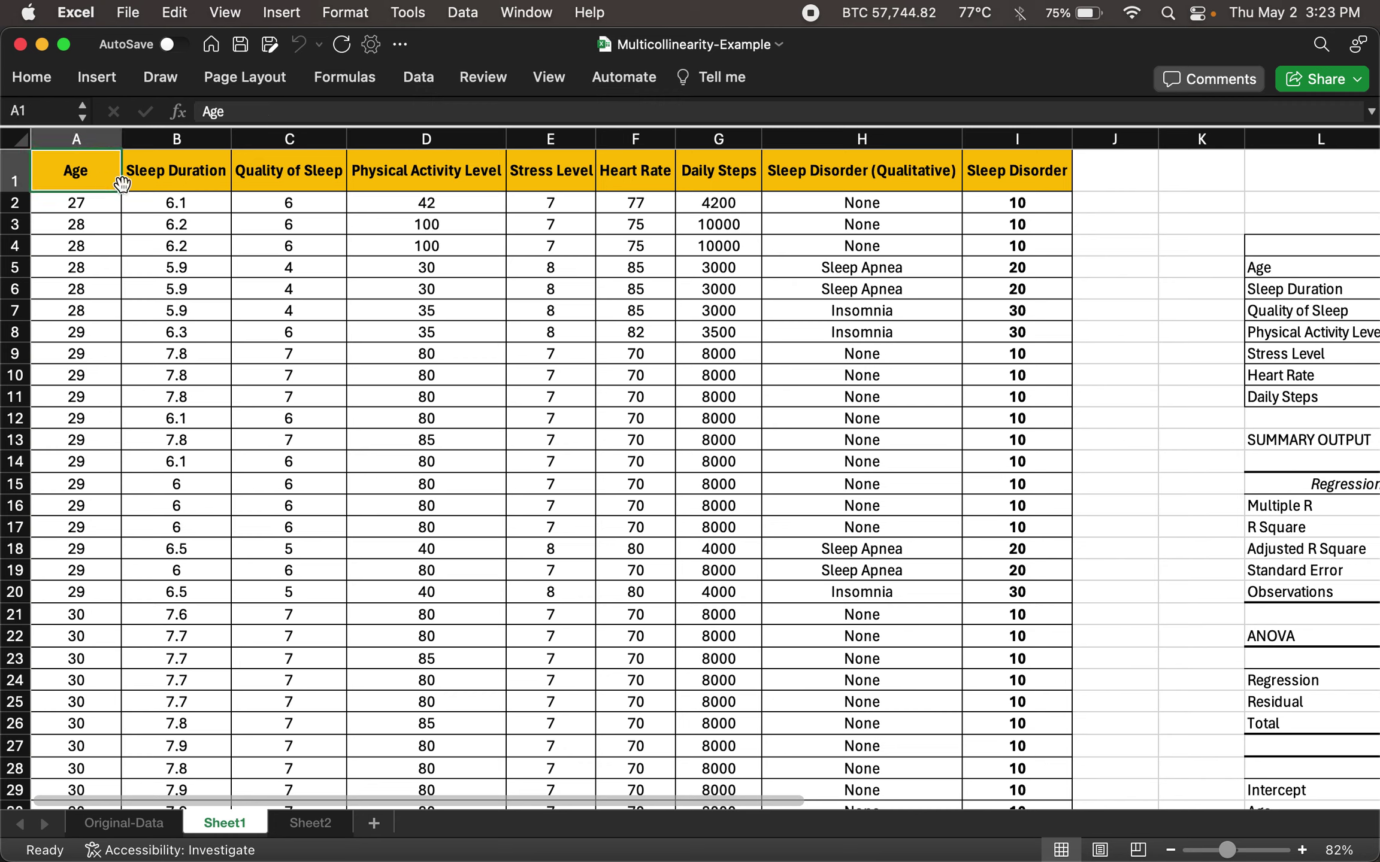
left_click(170, 186)
left_click(272, 189)
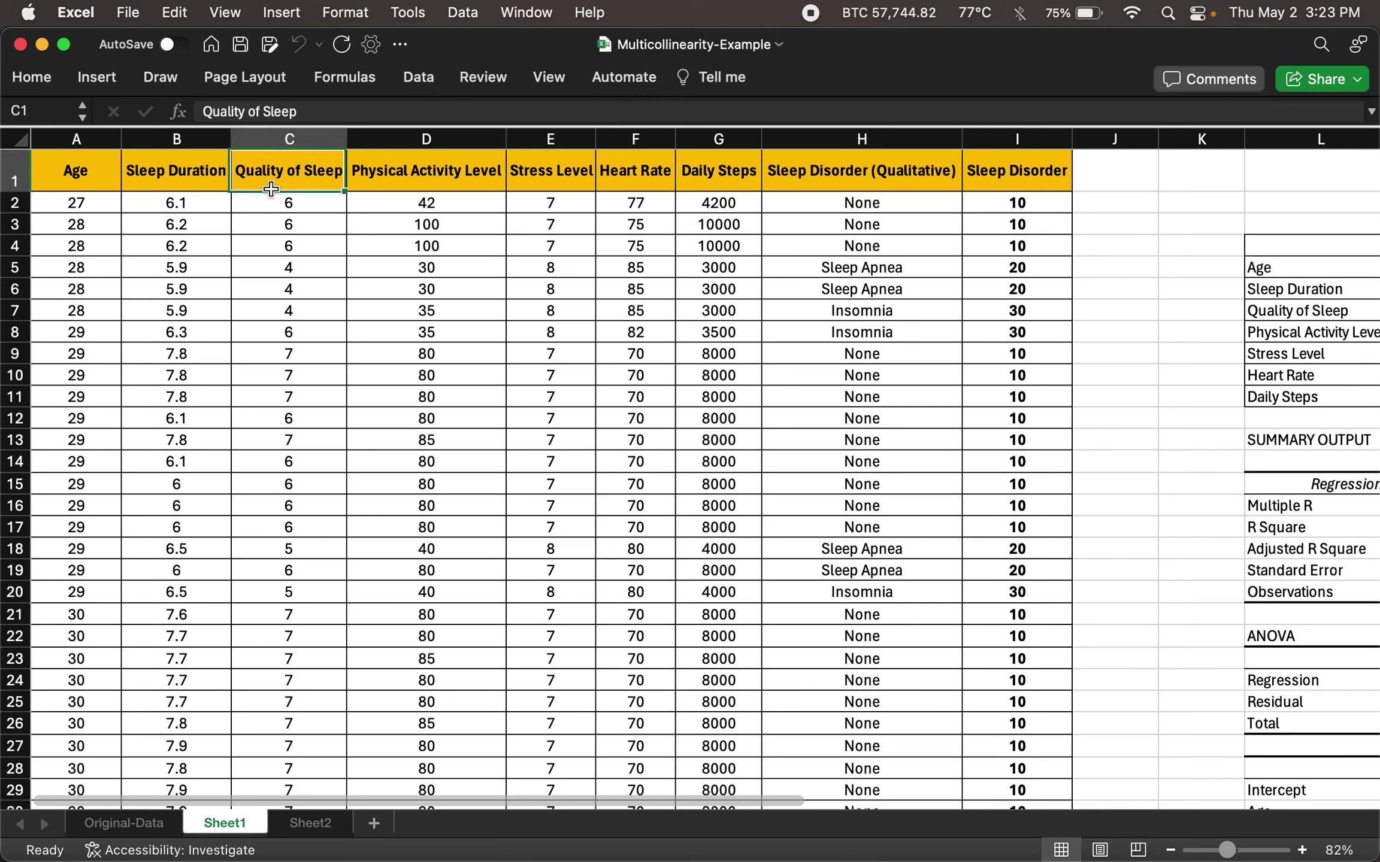
left_click(419, 182)
left_click(532, 182)
left_click(620, 172)
left_click(694, 174)
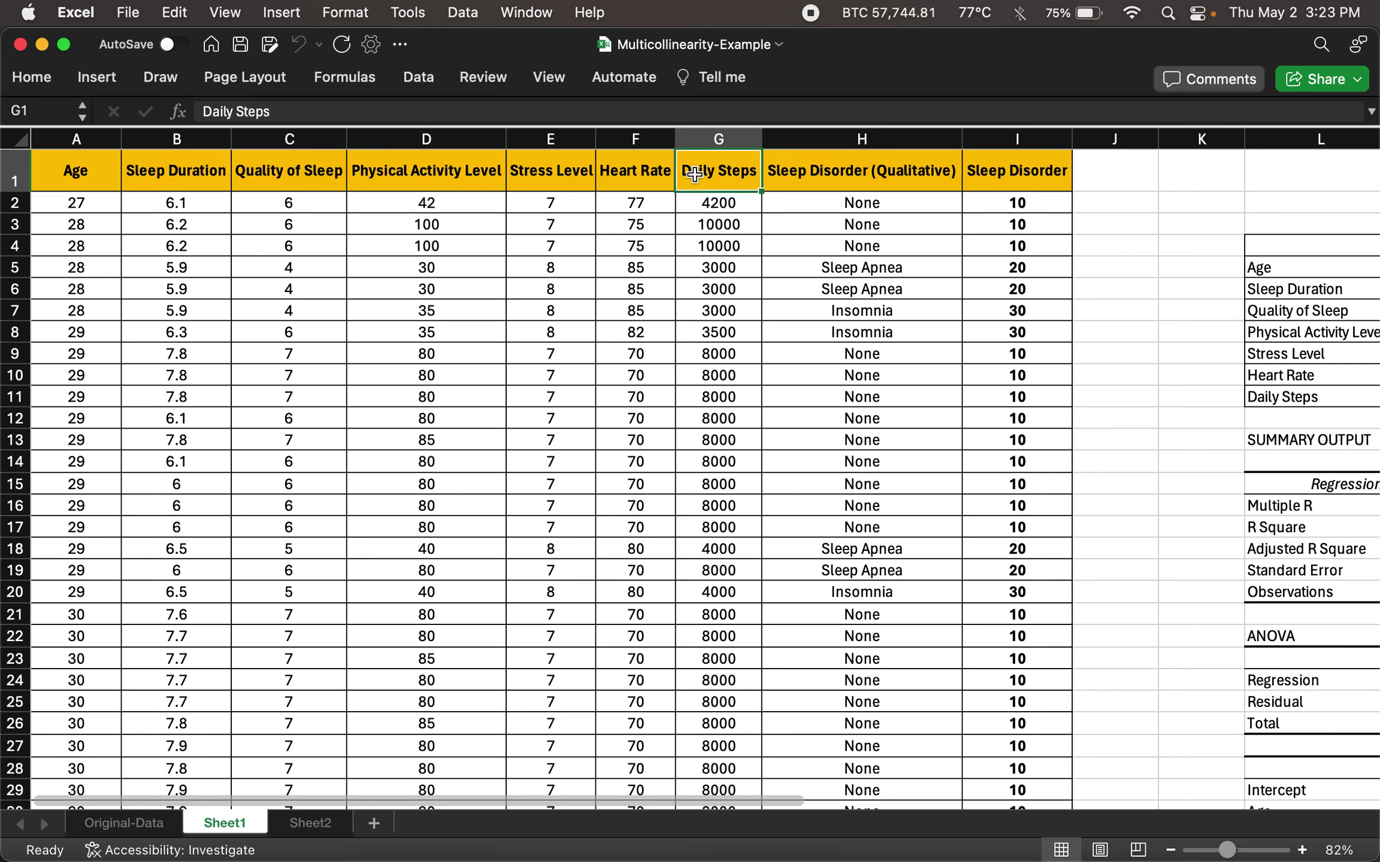
key("super+shift+Left")
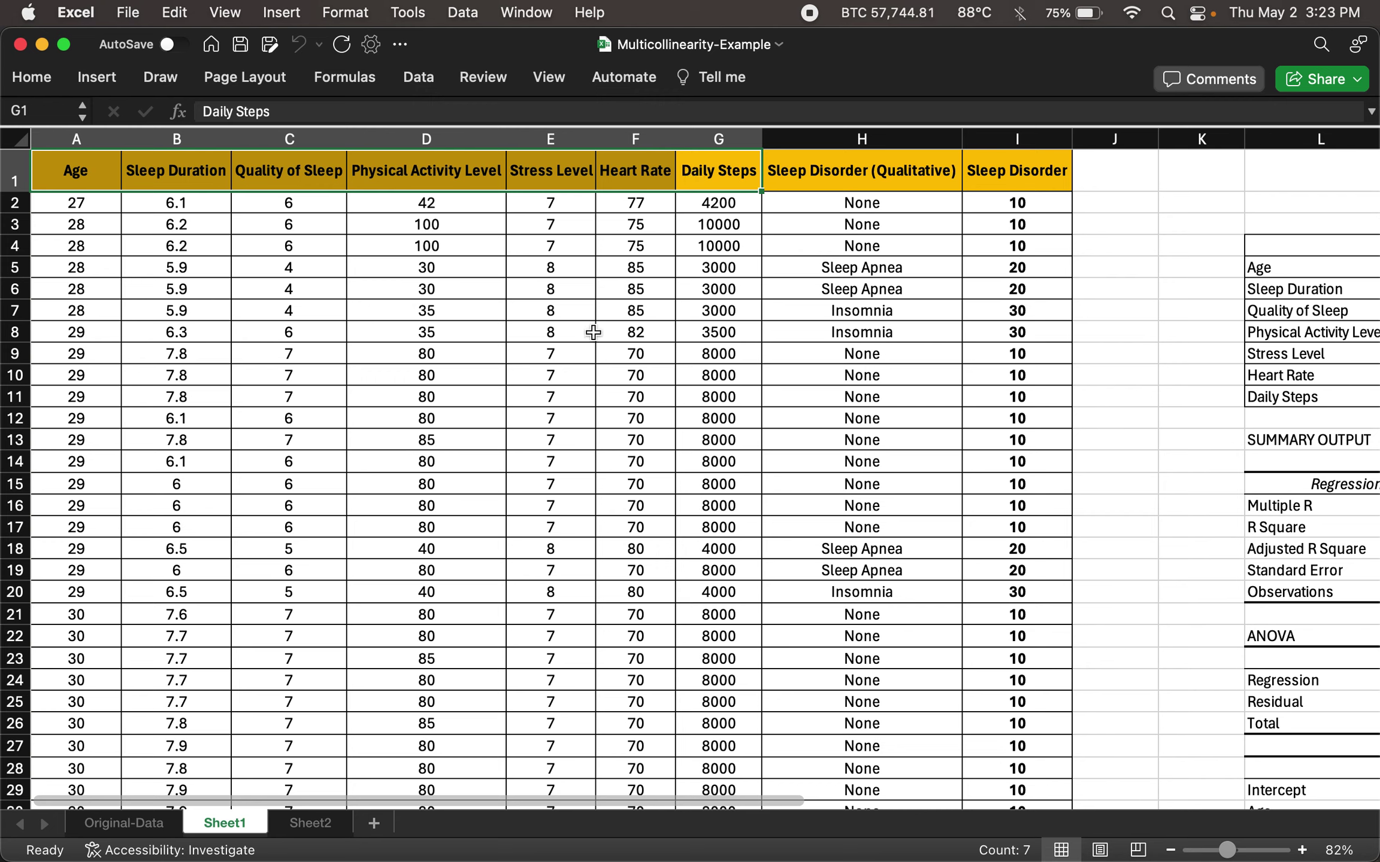
- Compare the None, Sleep Apnea and Insomnia entries in column H with their numeric codes in column I
left_click(838, 180)
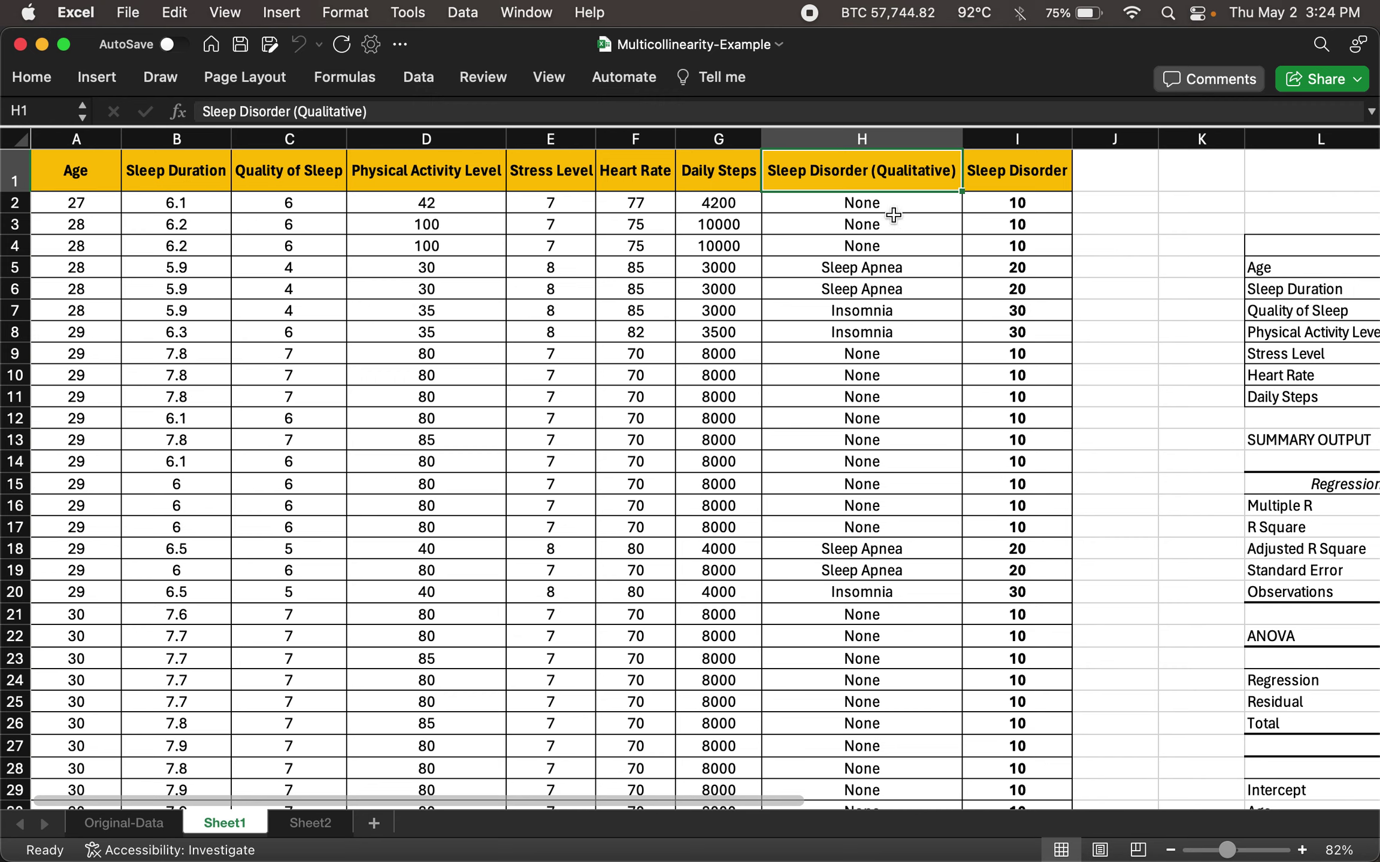
left_click(890, 210)
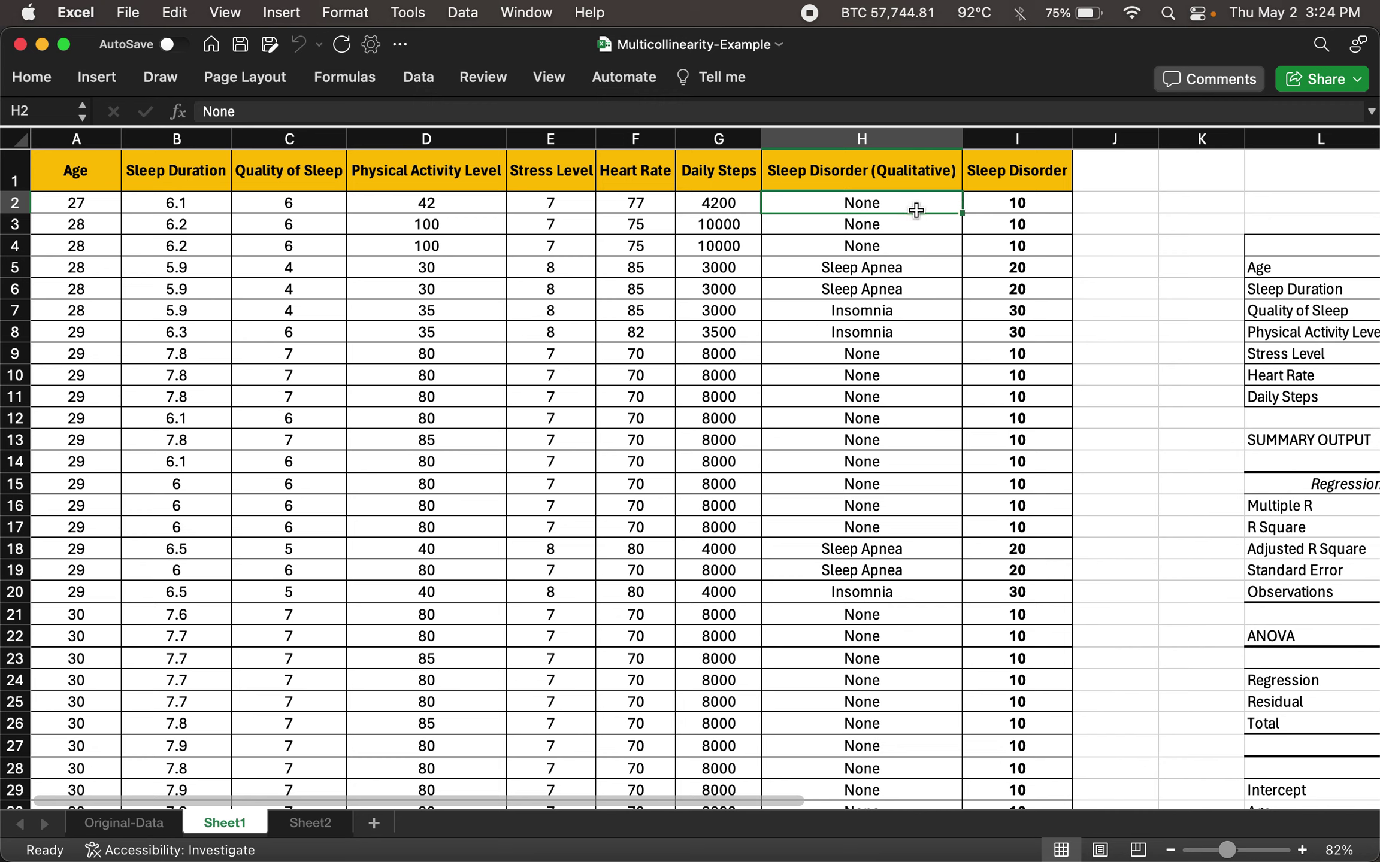
left_click(982, 206)
left_click(910, 273)
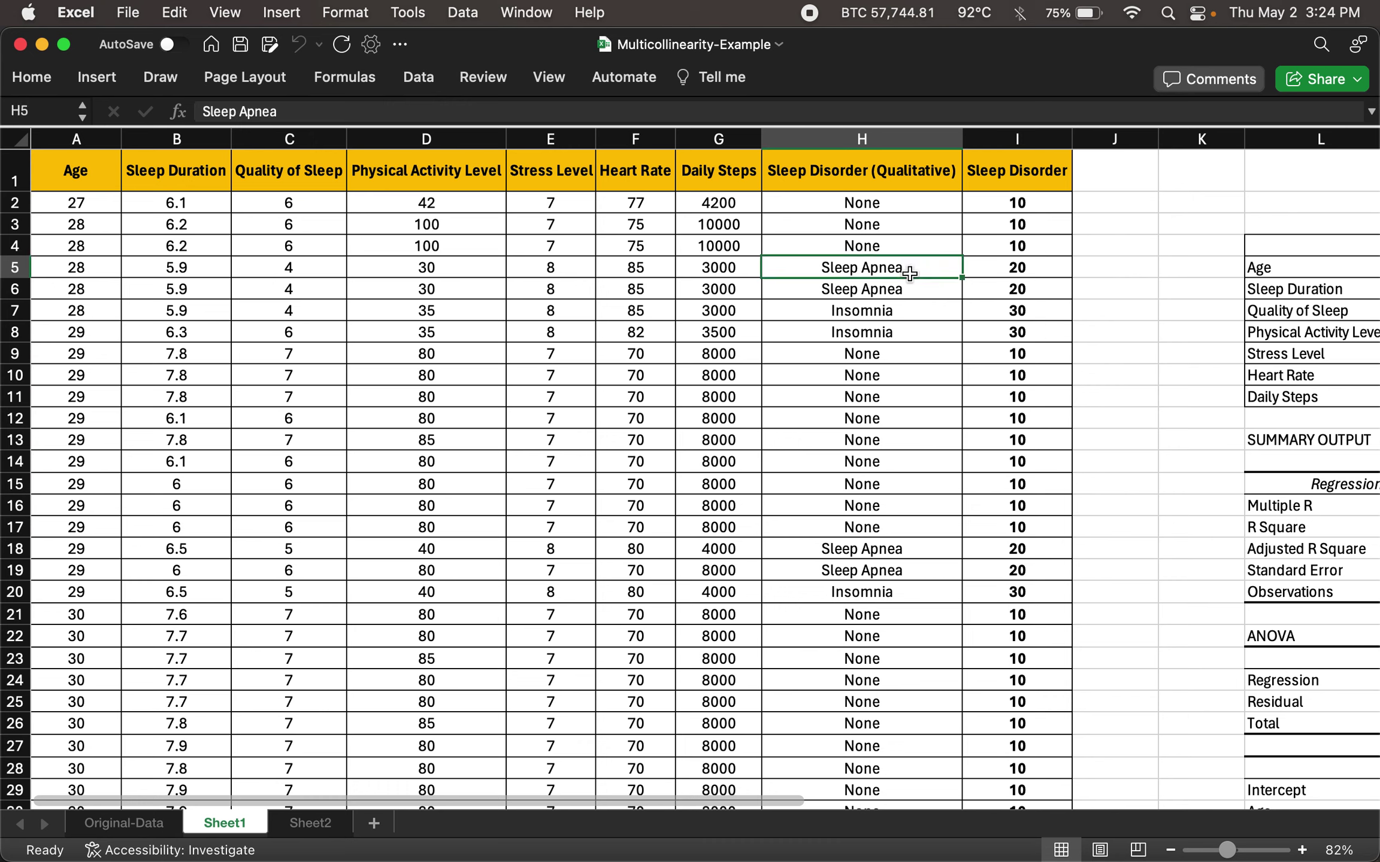
left_click(985, 272)
left_click(924, 316)
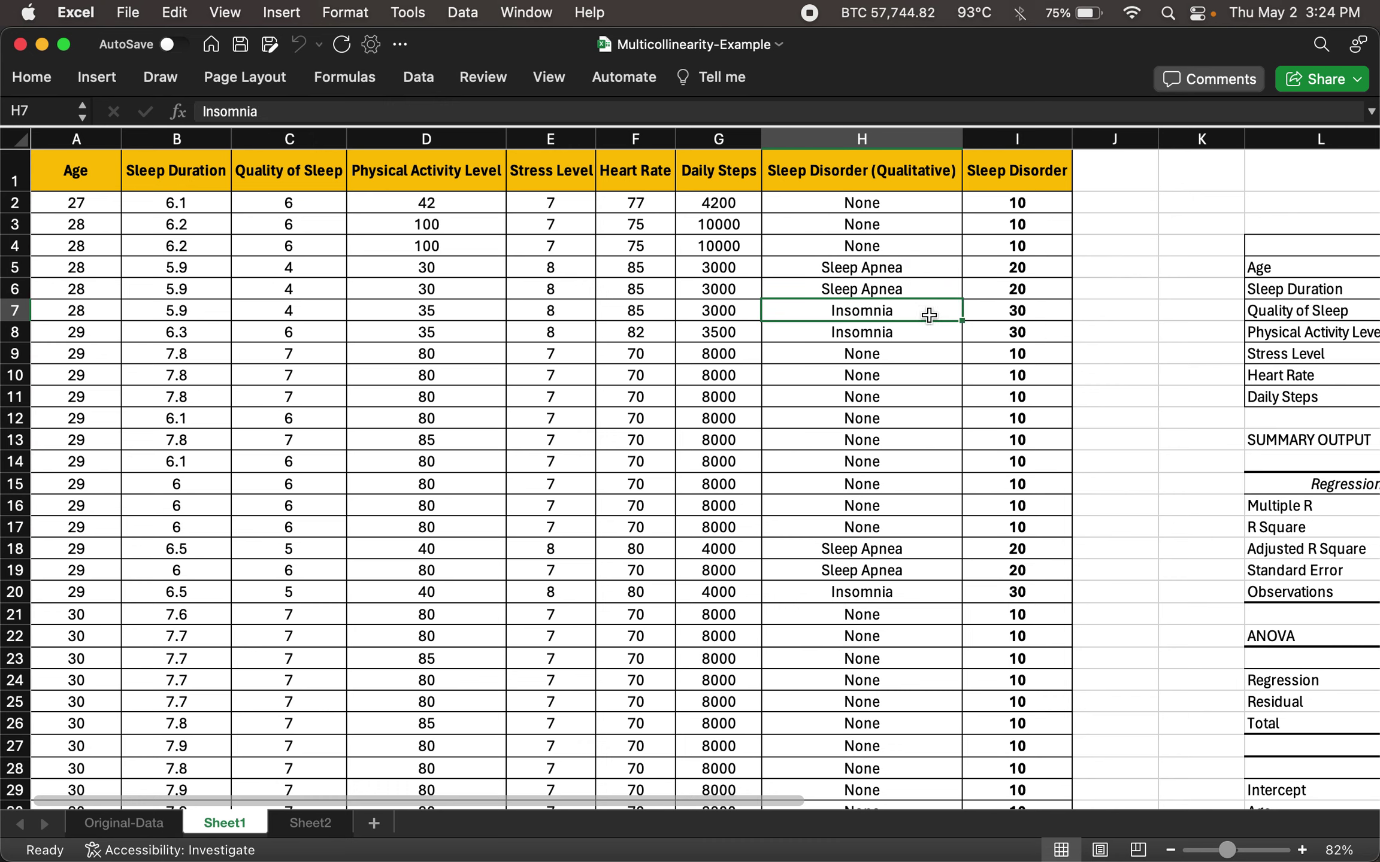
- Inspect the nested IF formula in cell I7 that converts the sleep disorder text into a number
left_click(995, 310)
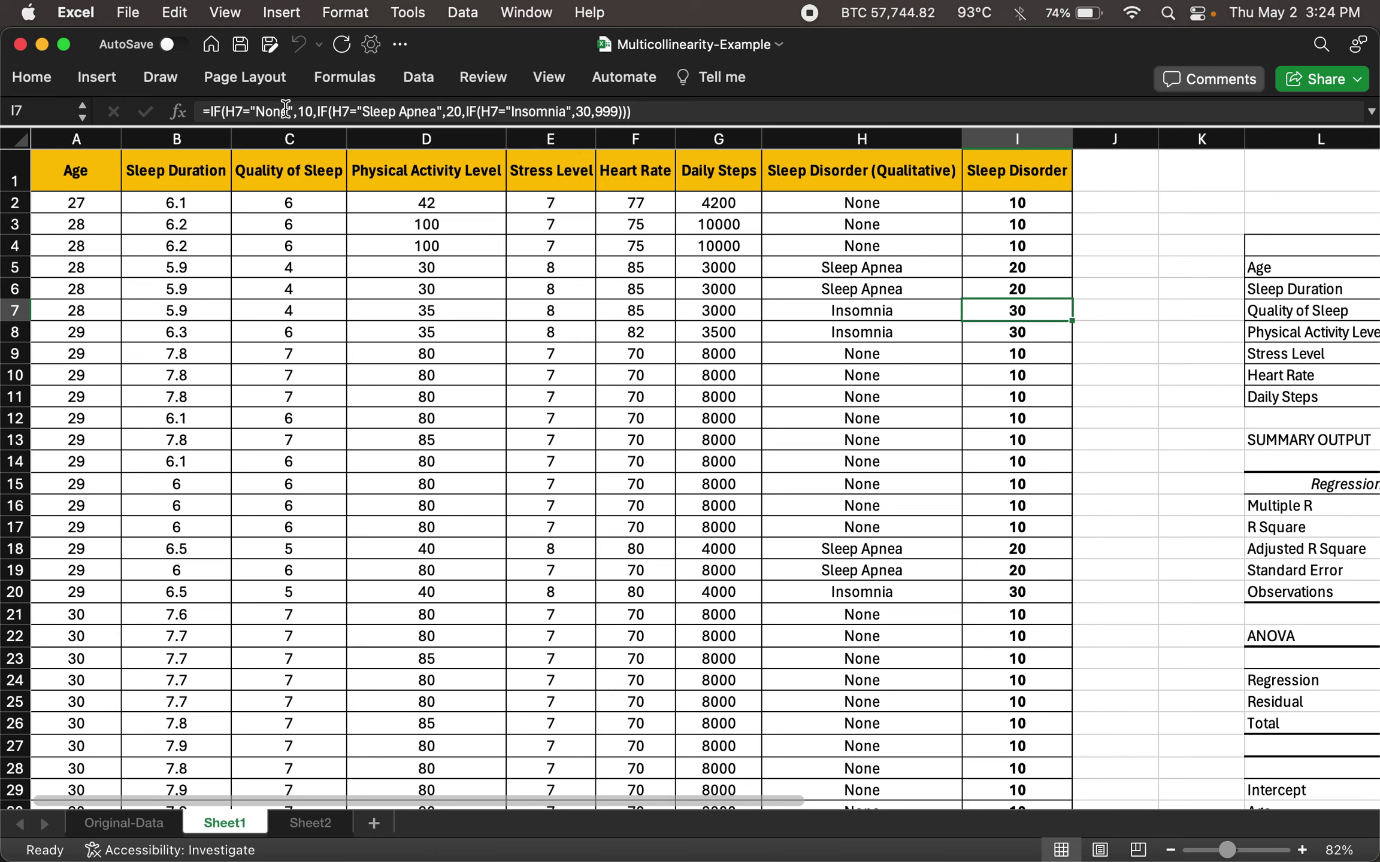
left_click(648, 112)
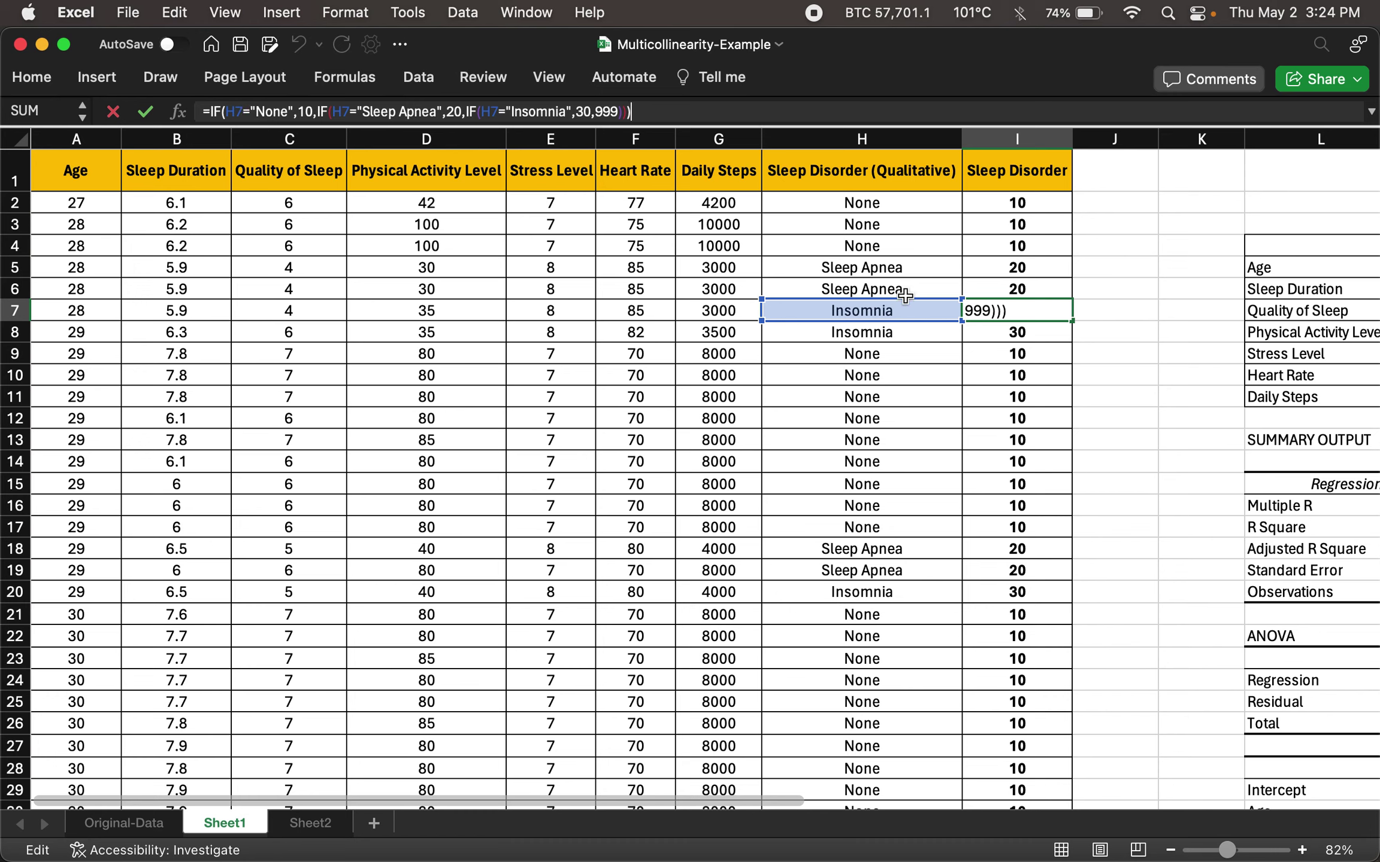
key("Return")
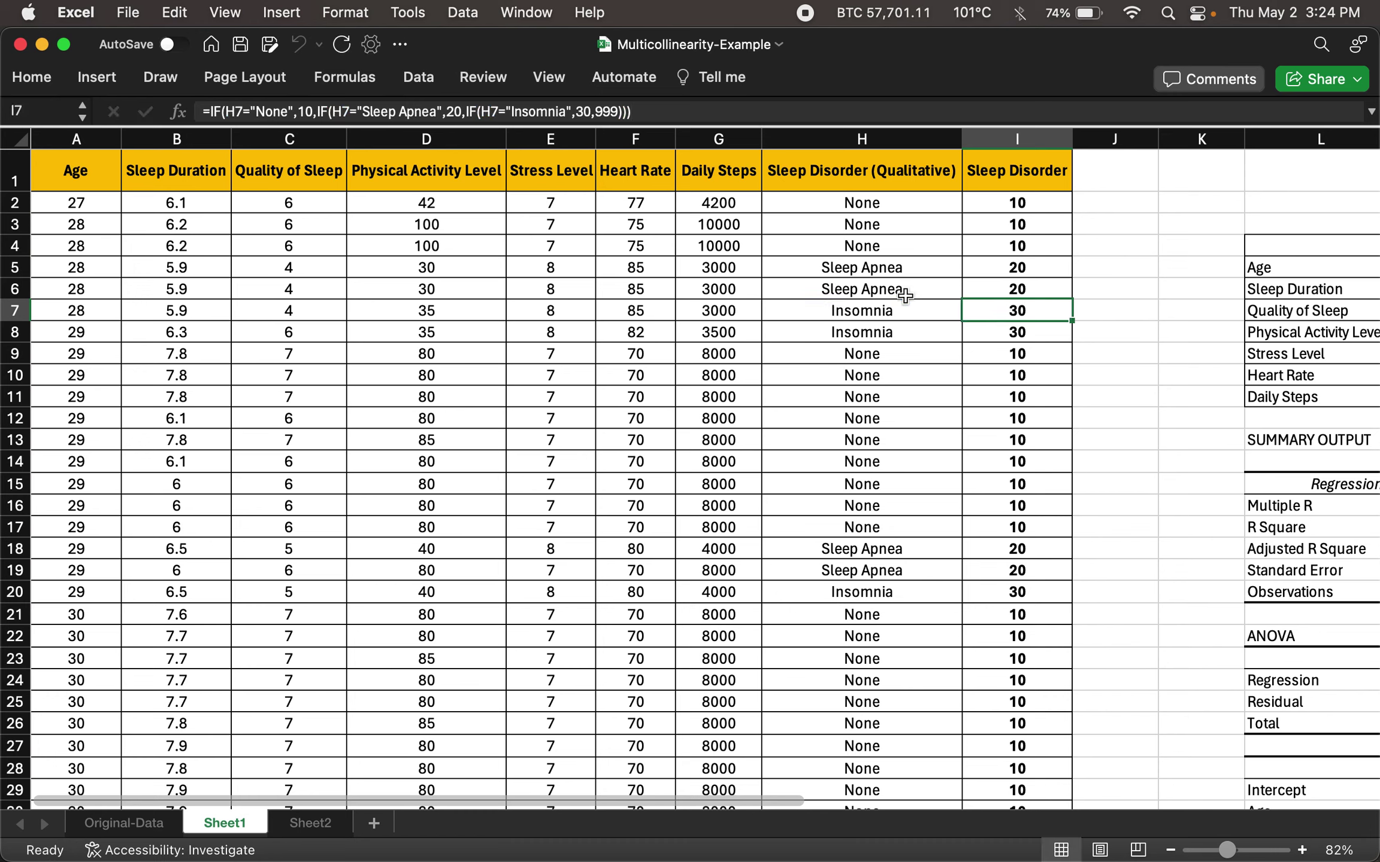
scroll(1017, 304, "down", 1)
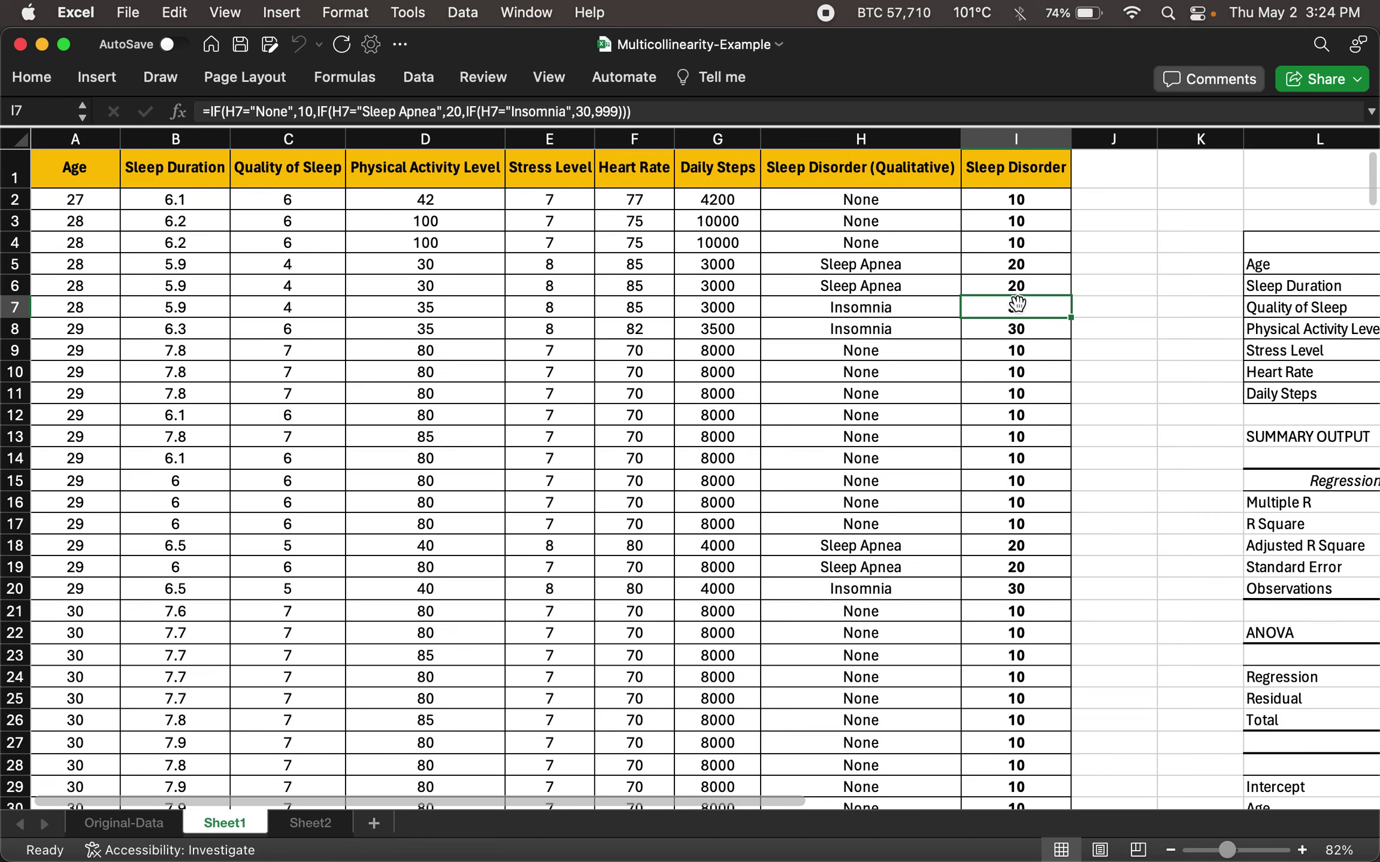
scroll(1016, 304, "up", 1)
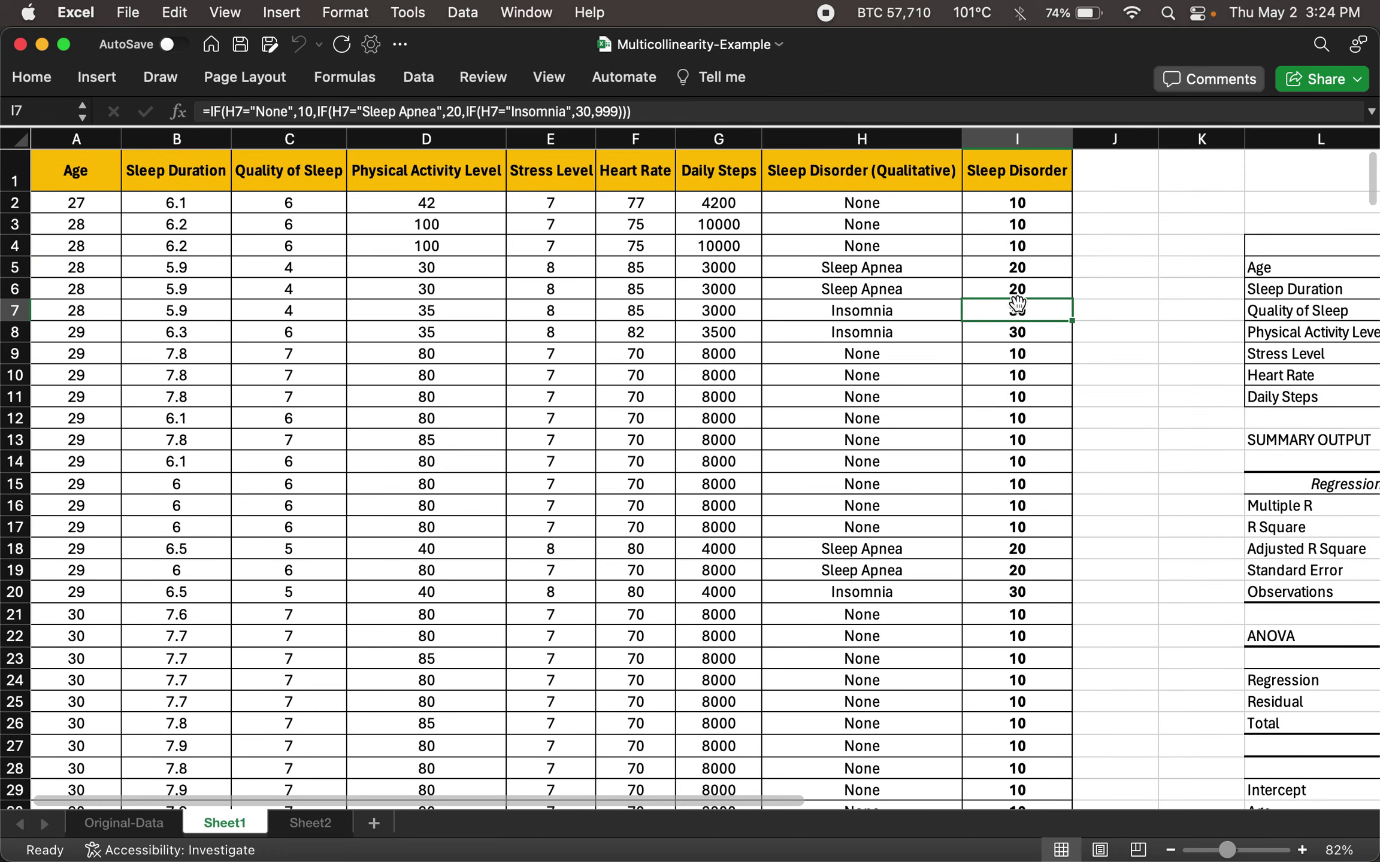
- Review the numeric Sleep Disorder column as the response alongside the Age to Daily Steps predictors
left_click(1016, 141)
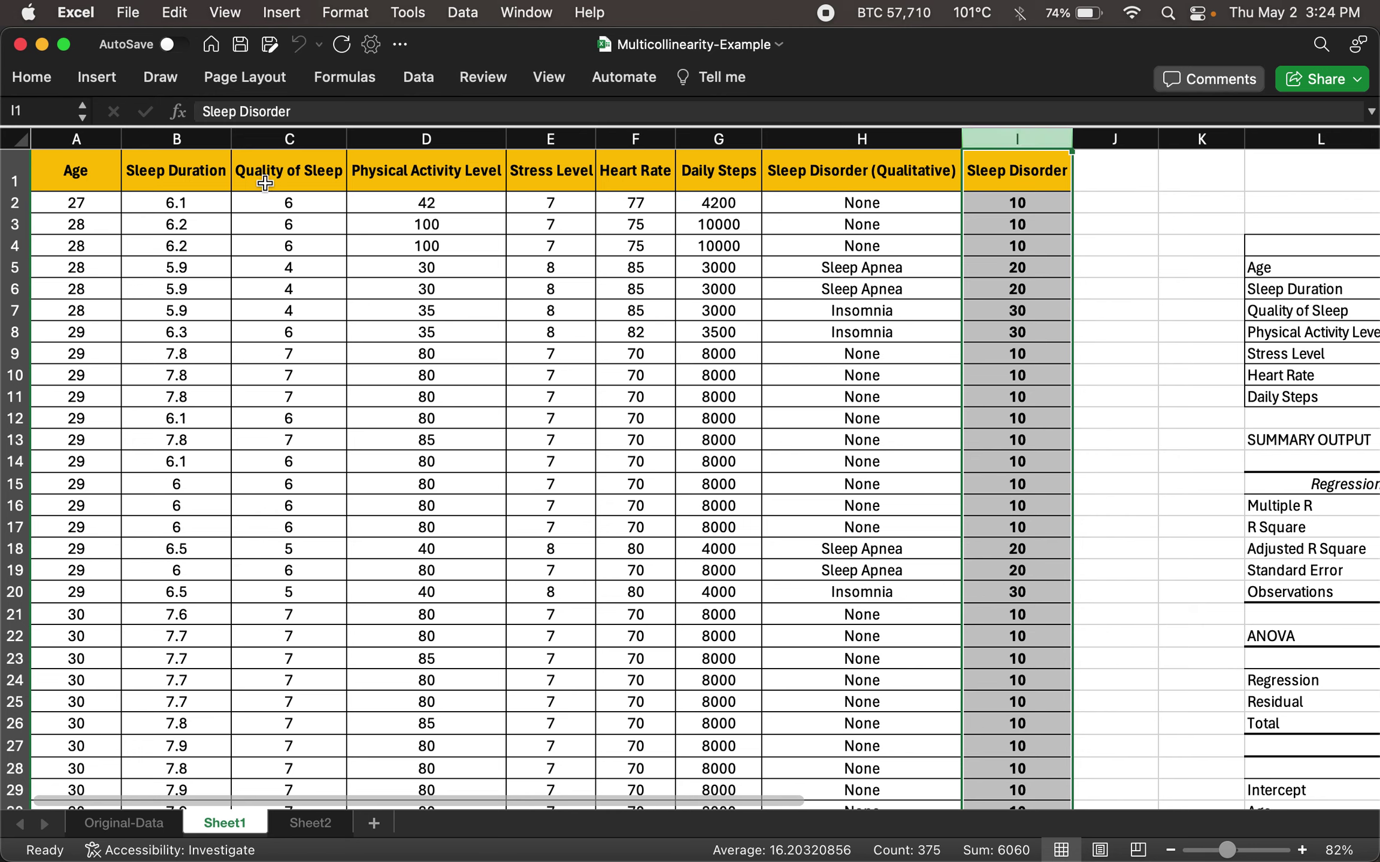
left_click(84, 170)
left_click(695, 175)
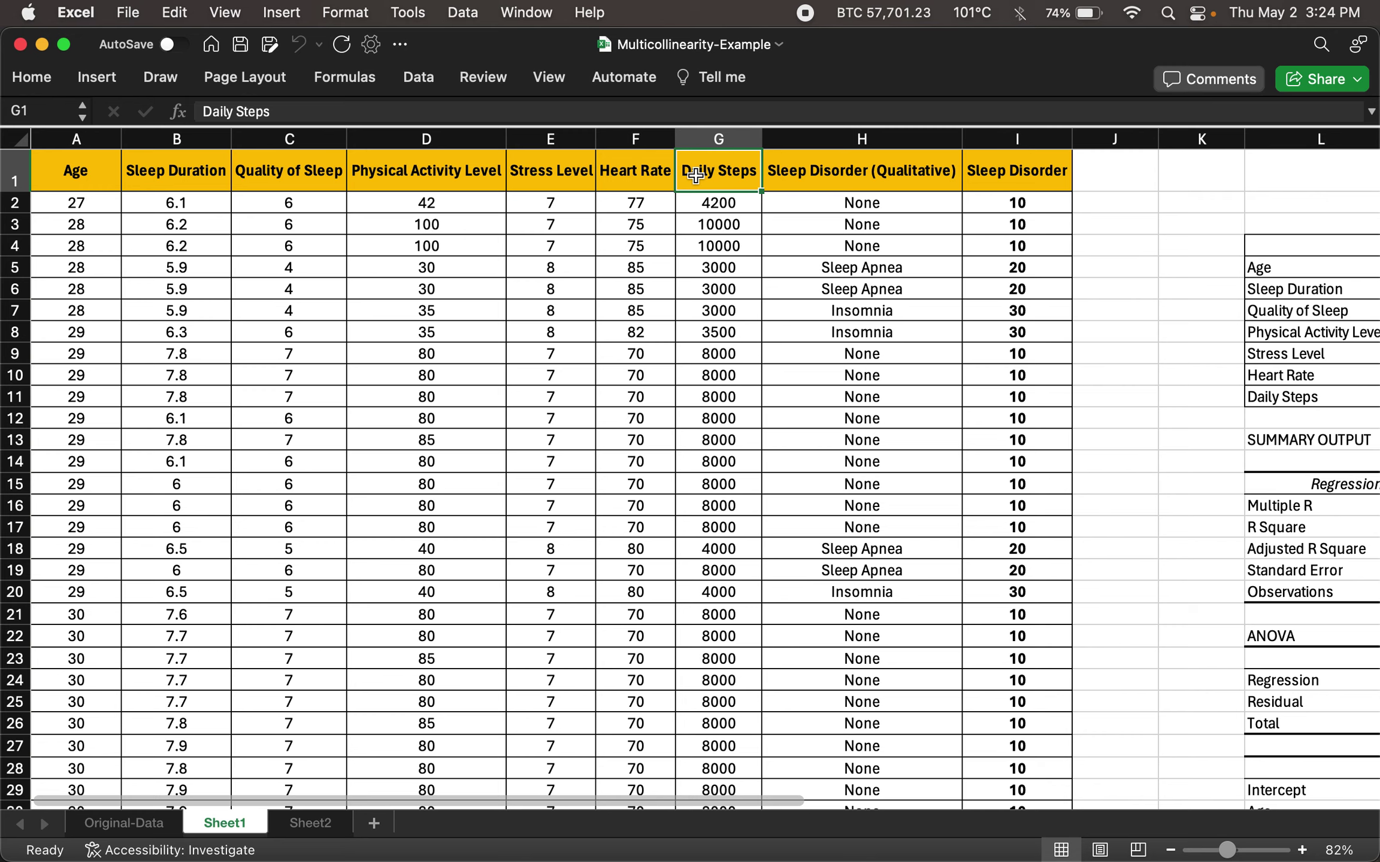
- Examine the correlation between Sleep Duration and Quality of Sleep in the correlation matrix beside the data
scroll(917, 340, "right", 15)
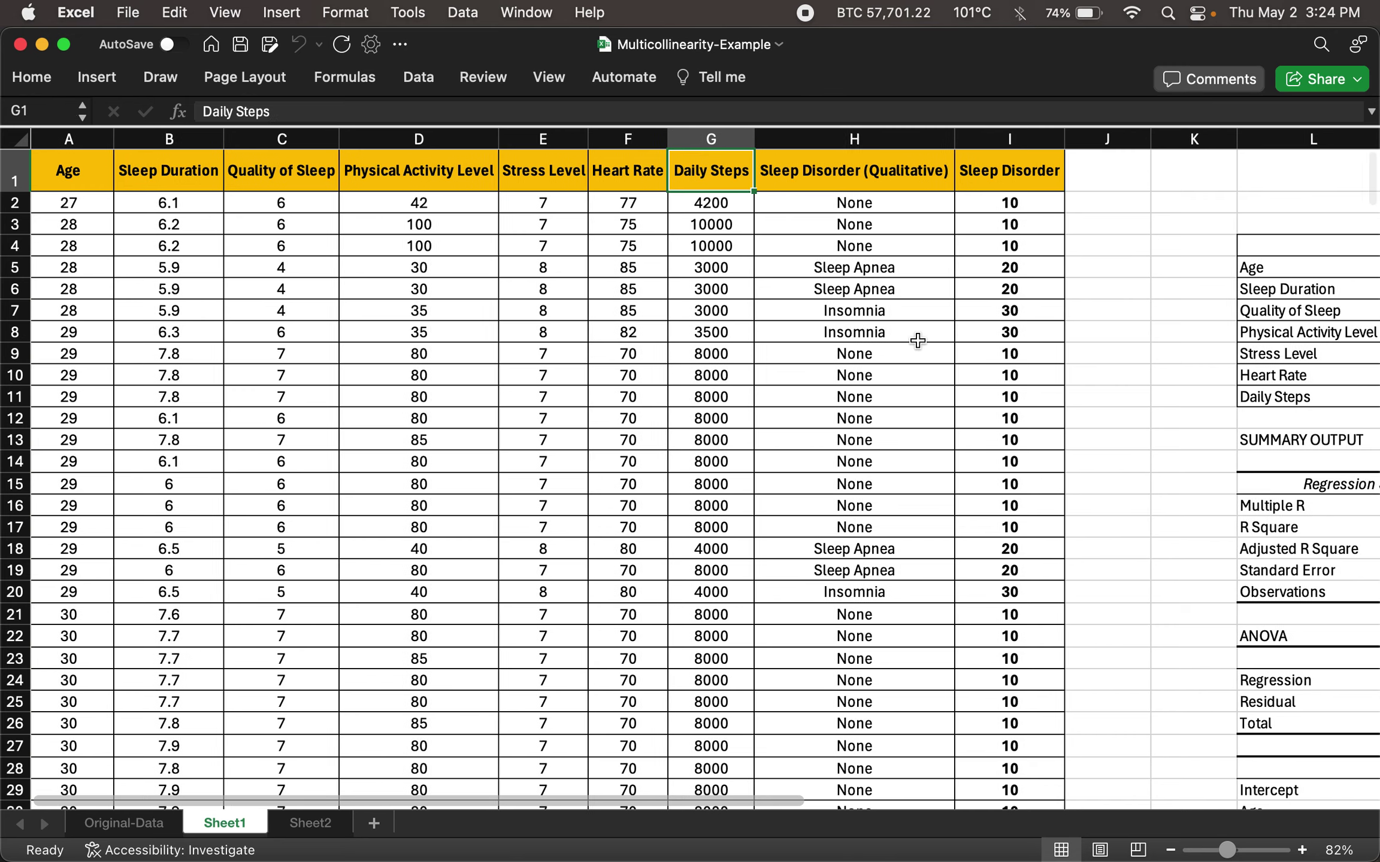
scroll(917, 340, "right", 2)
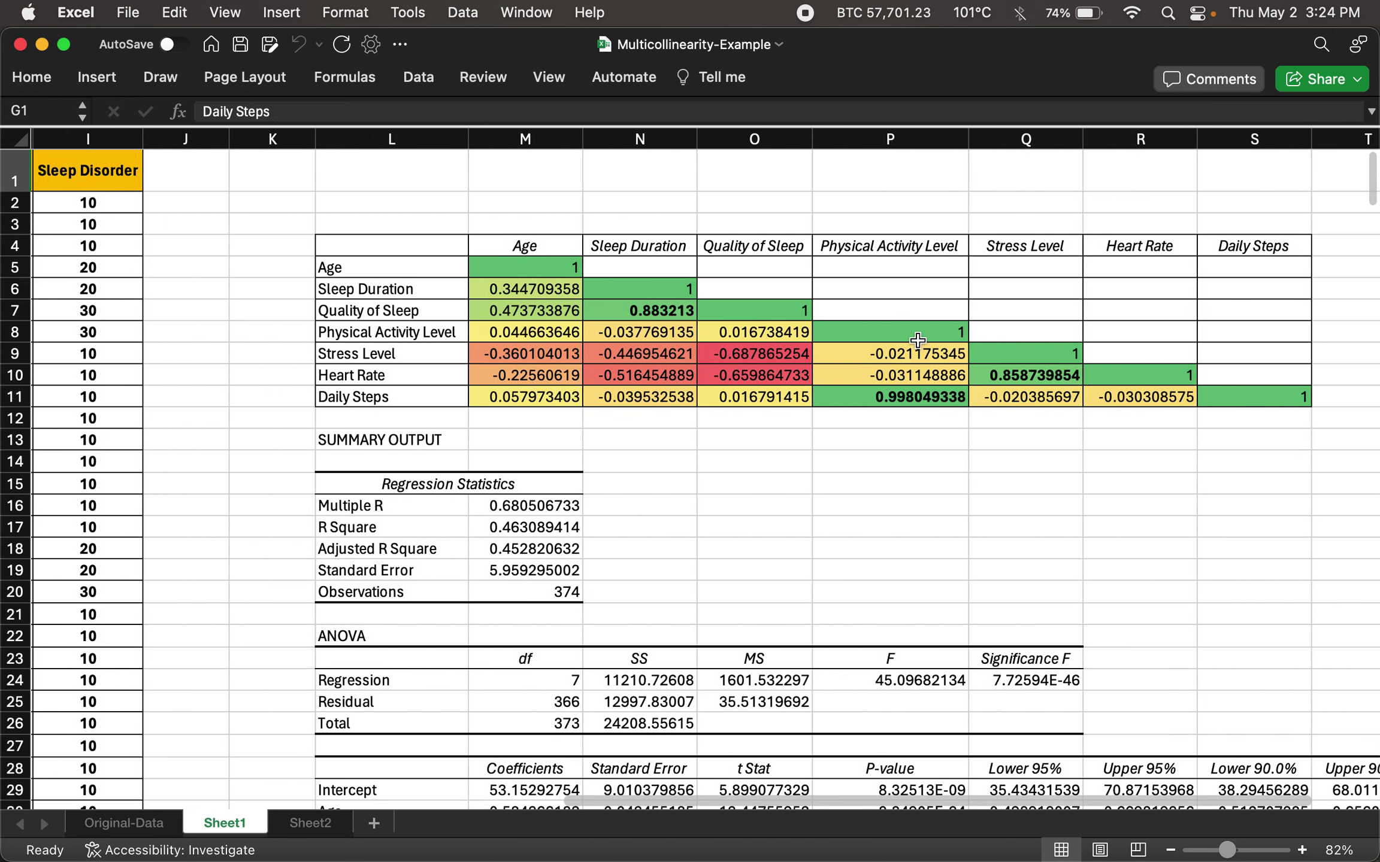
scroll(918, 341, "up", 3)
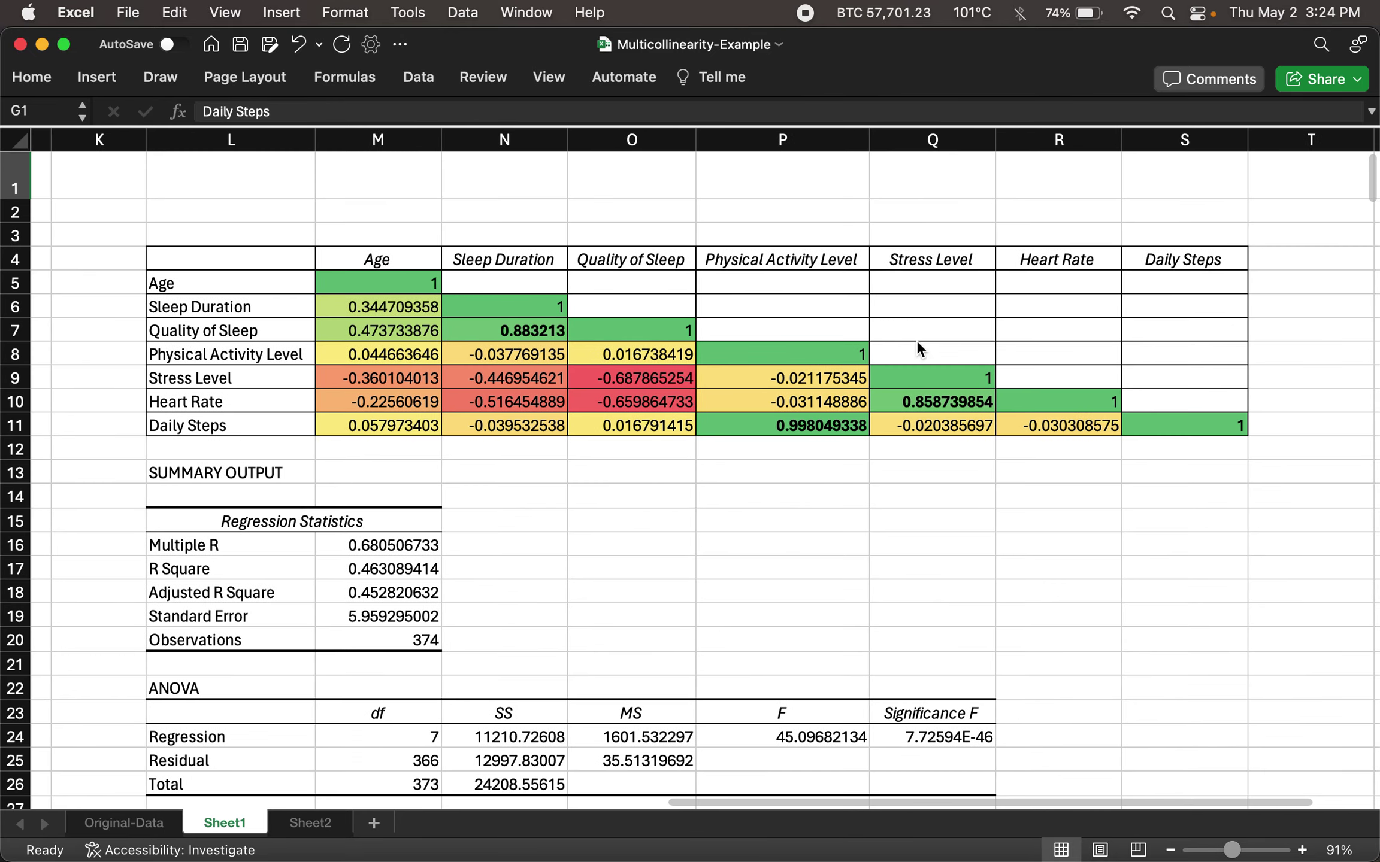
scroll(916, 340, "up", 3)
scroll(916, 341, "right", 2)
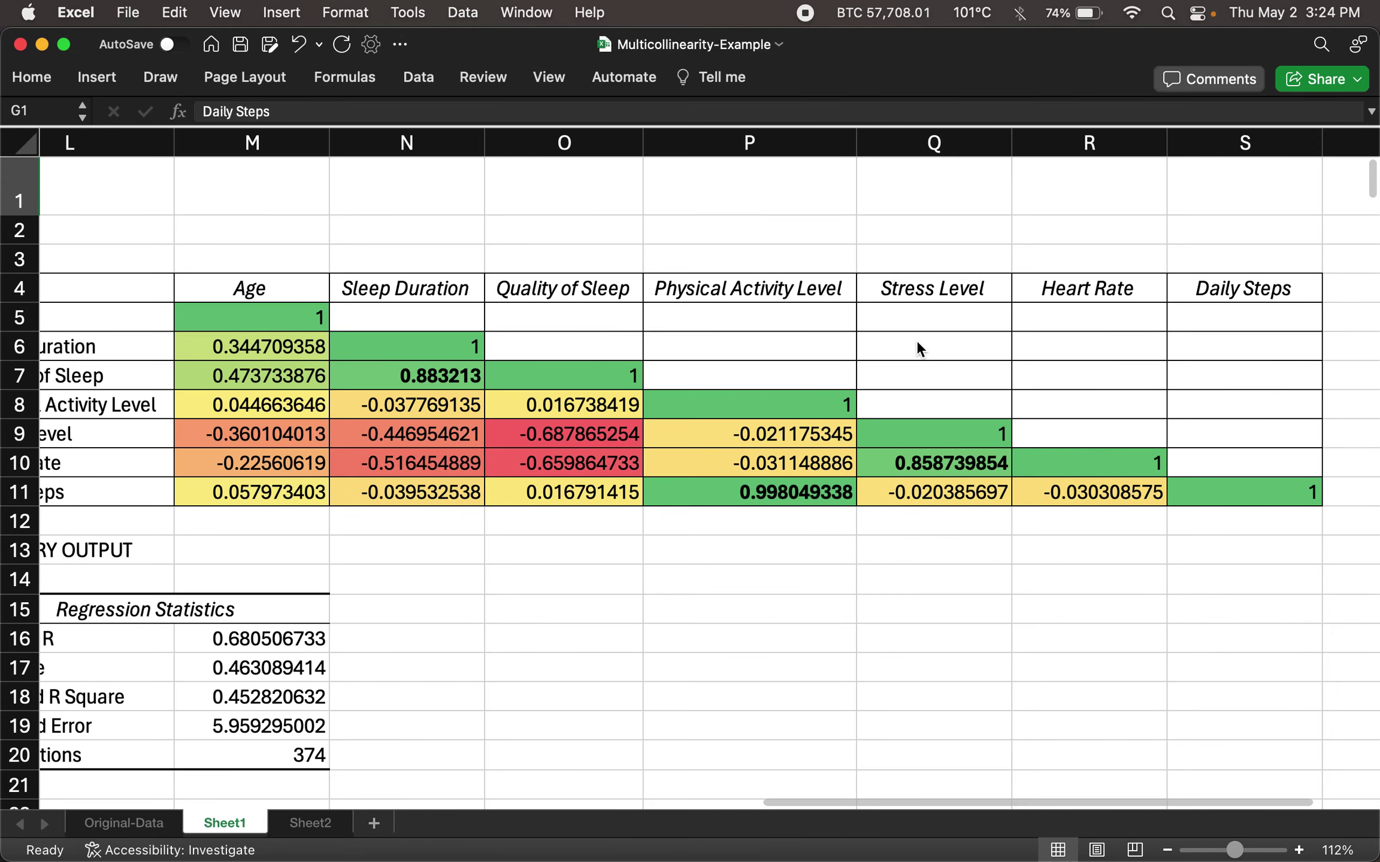
scroll(916, 342, "left", 2)
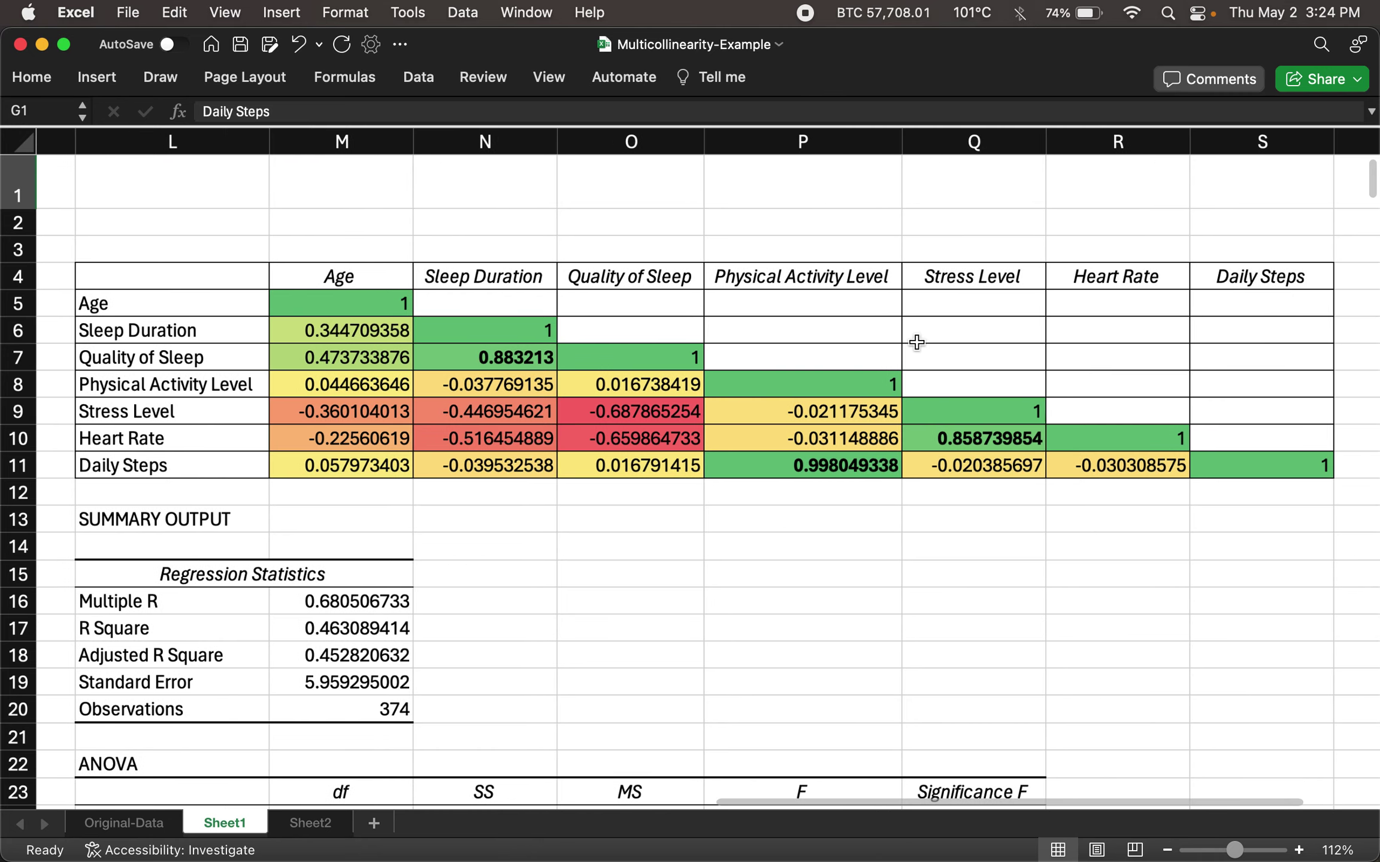
scroll(916, 342, "down", 2)
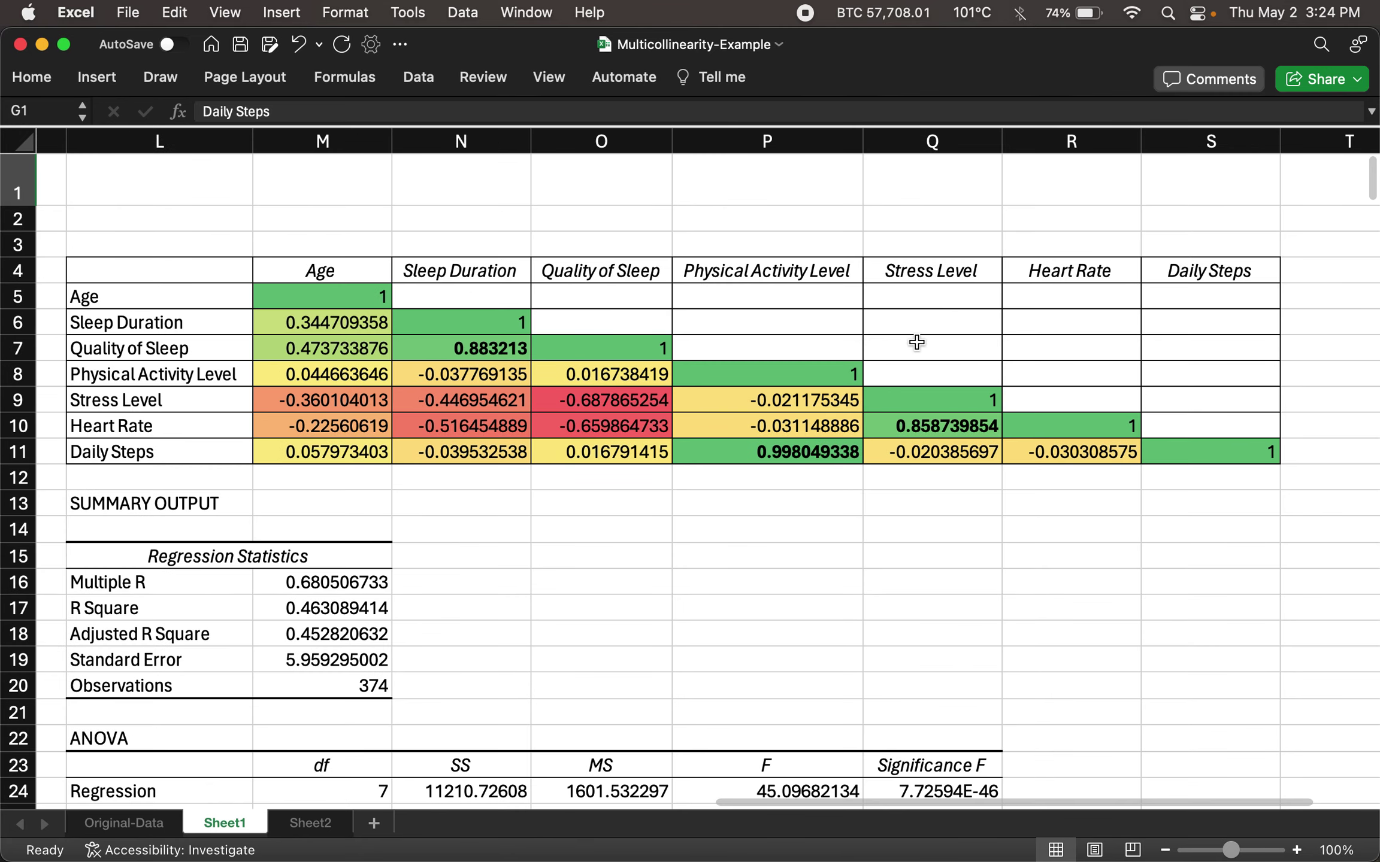
scroll(916, 342, "left", 1)
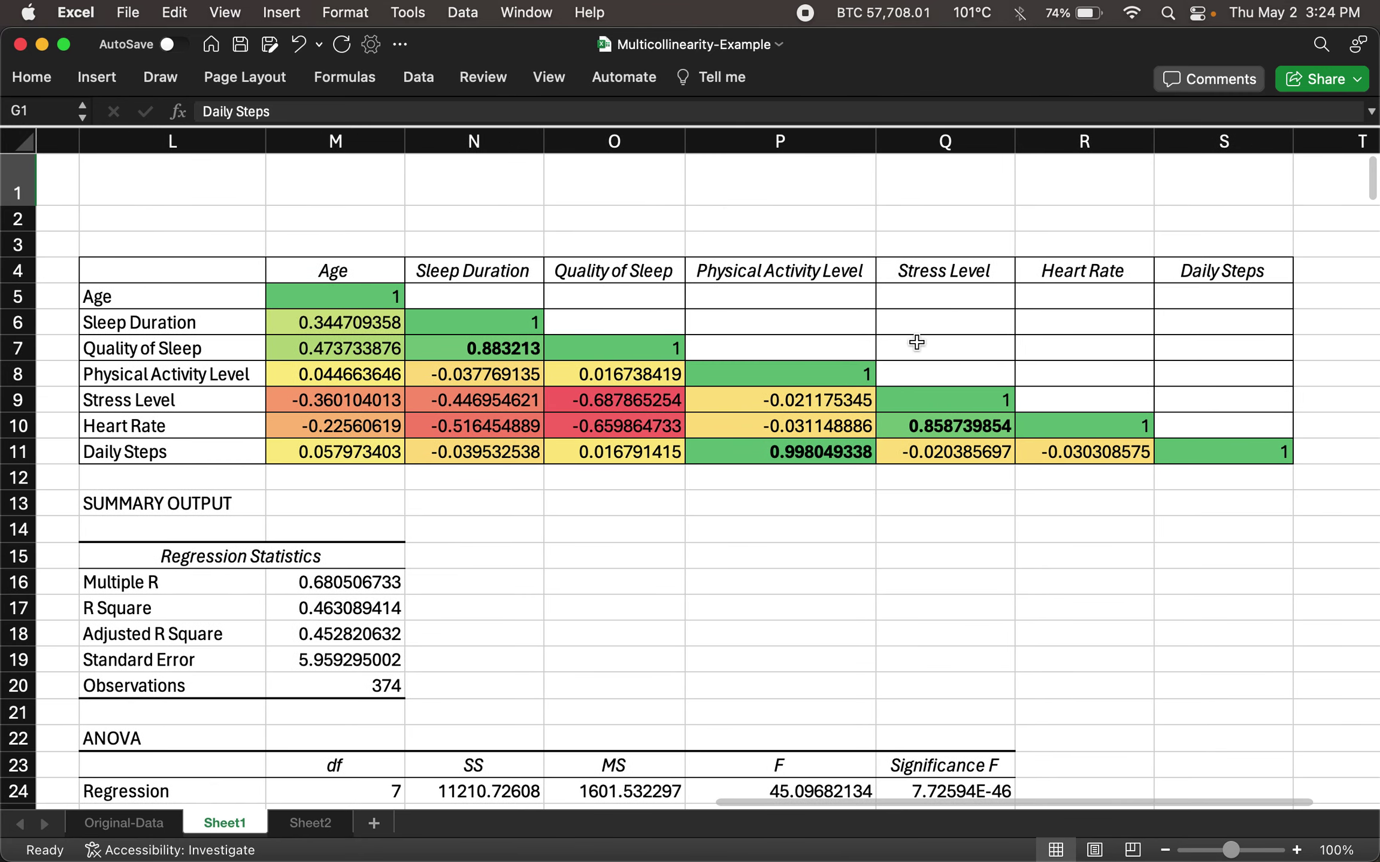
left_click(446, 342)
left_click(453, 271)
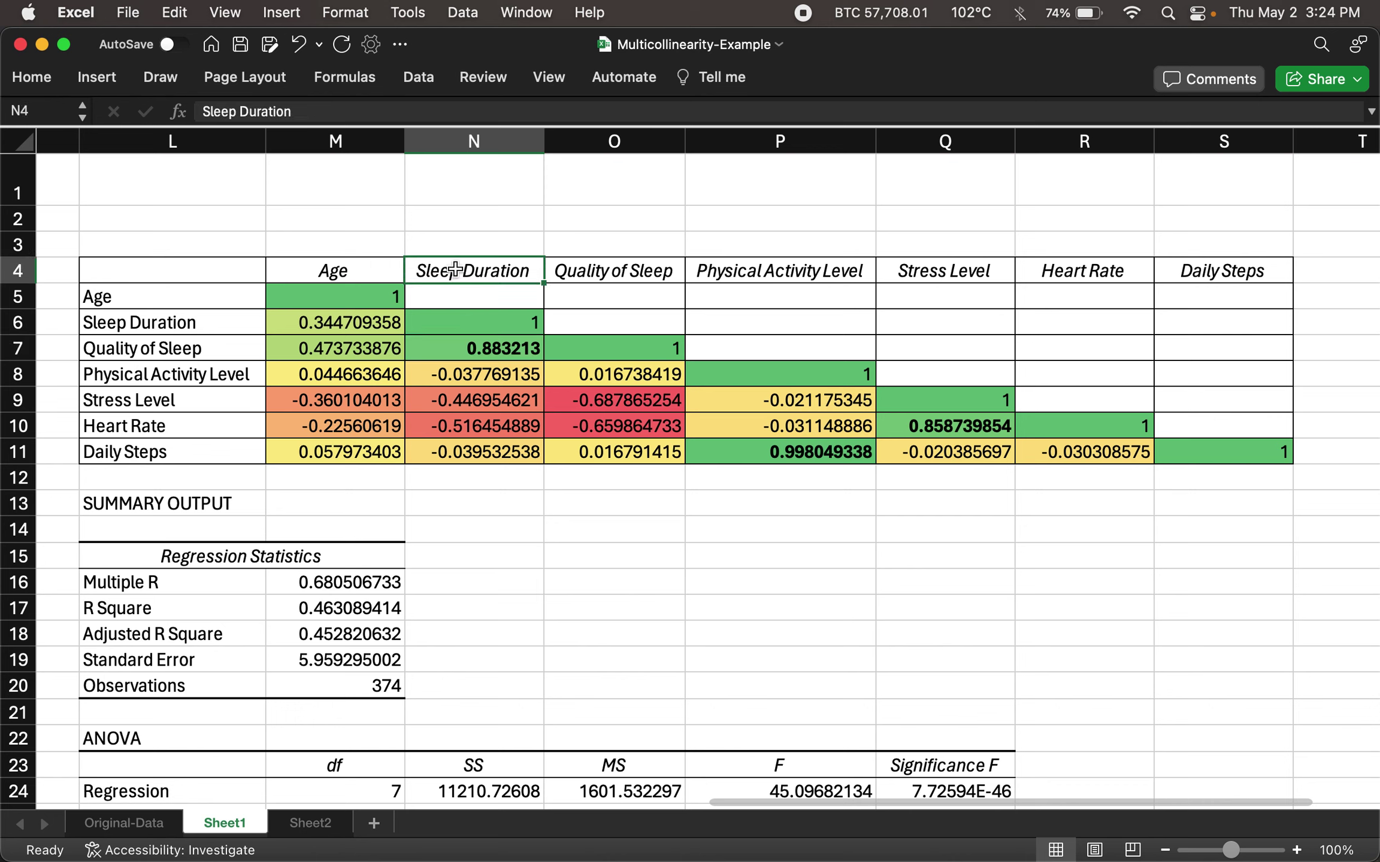
left_click(191, 354)
left_click(464, 351)
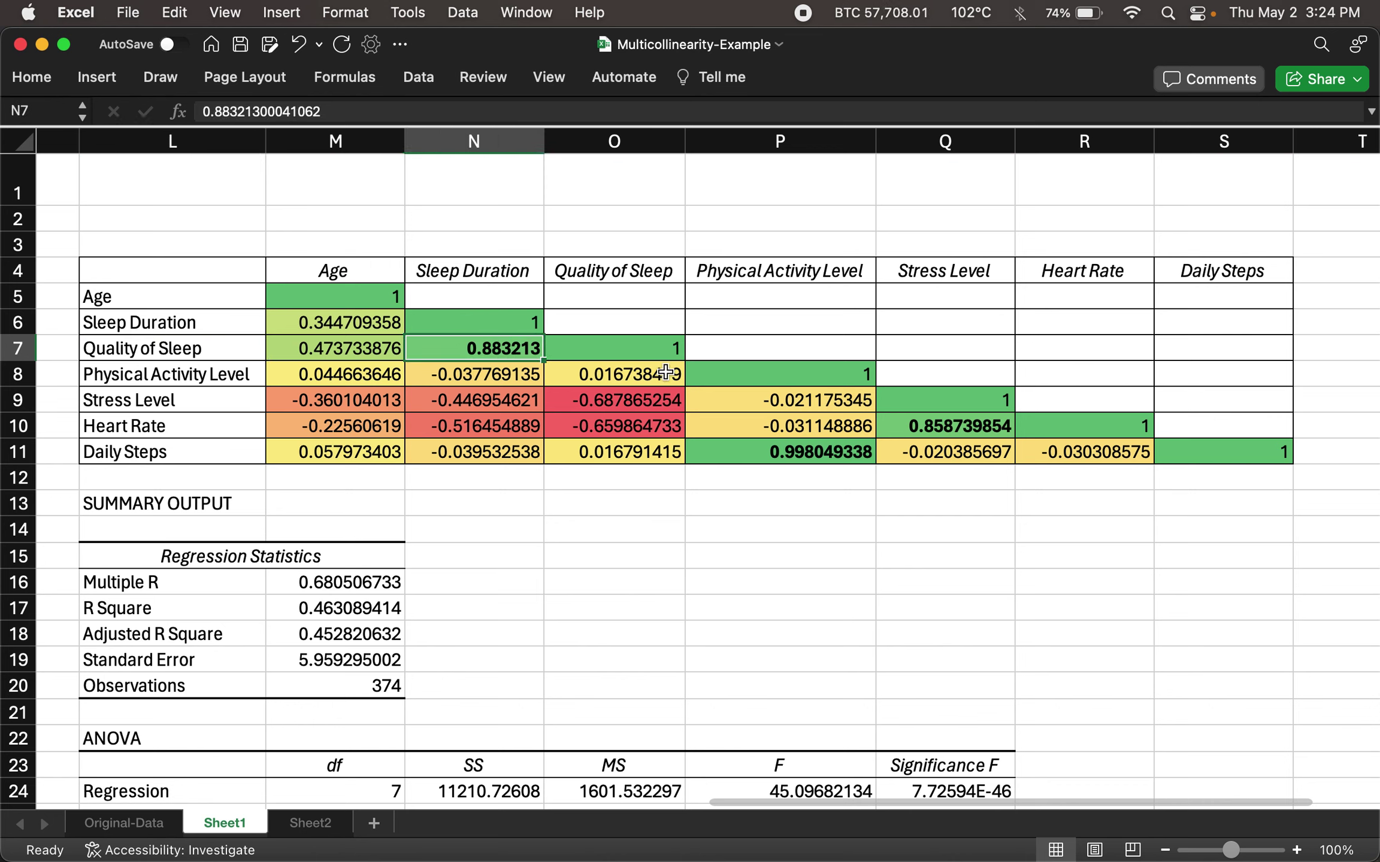
- Check the matrix correlations of Physical Activity Level with Daily Steps and of Stress Level with Heart Rate
left_click(740, 449)
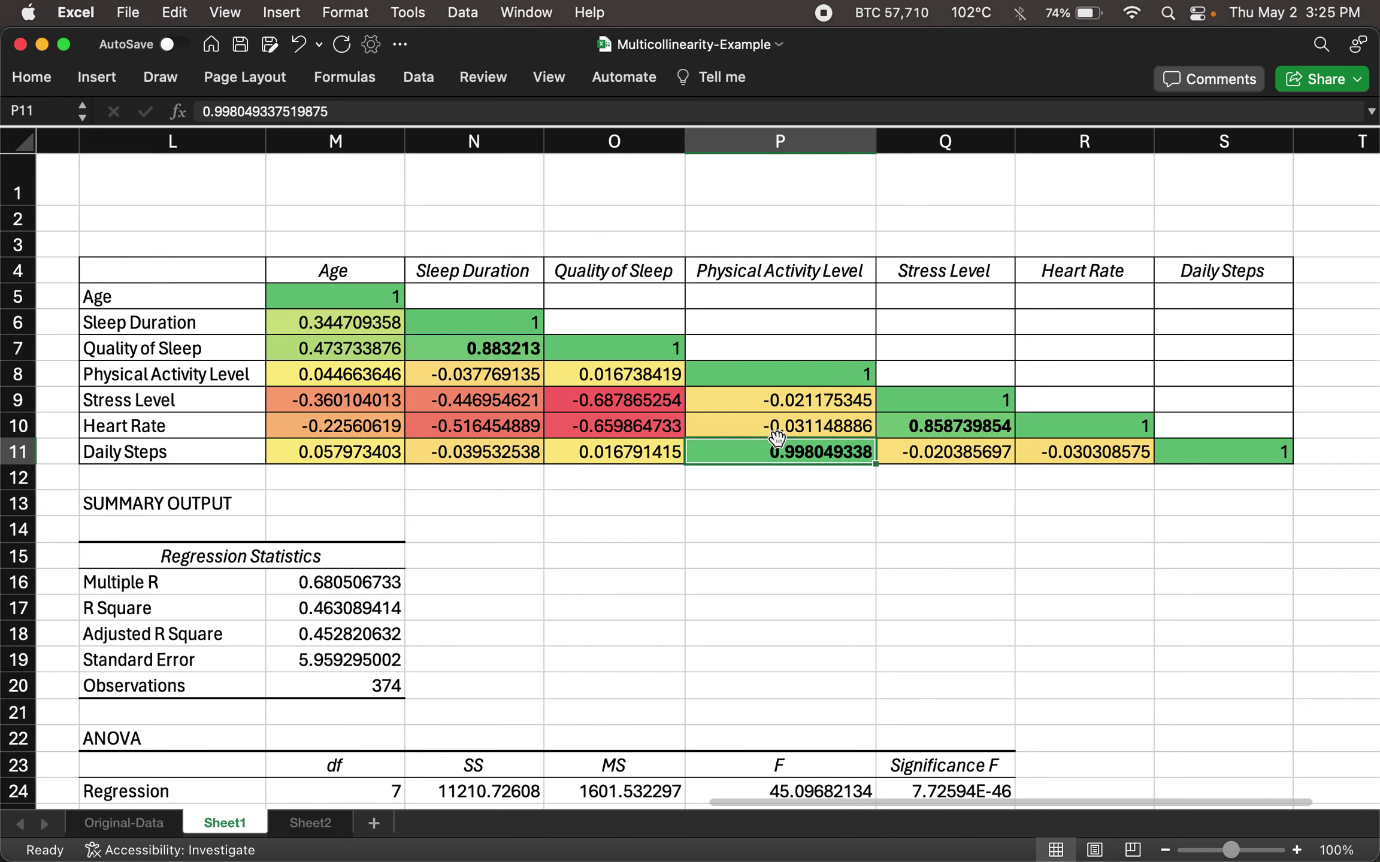
left_click(905, 274)
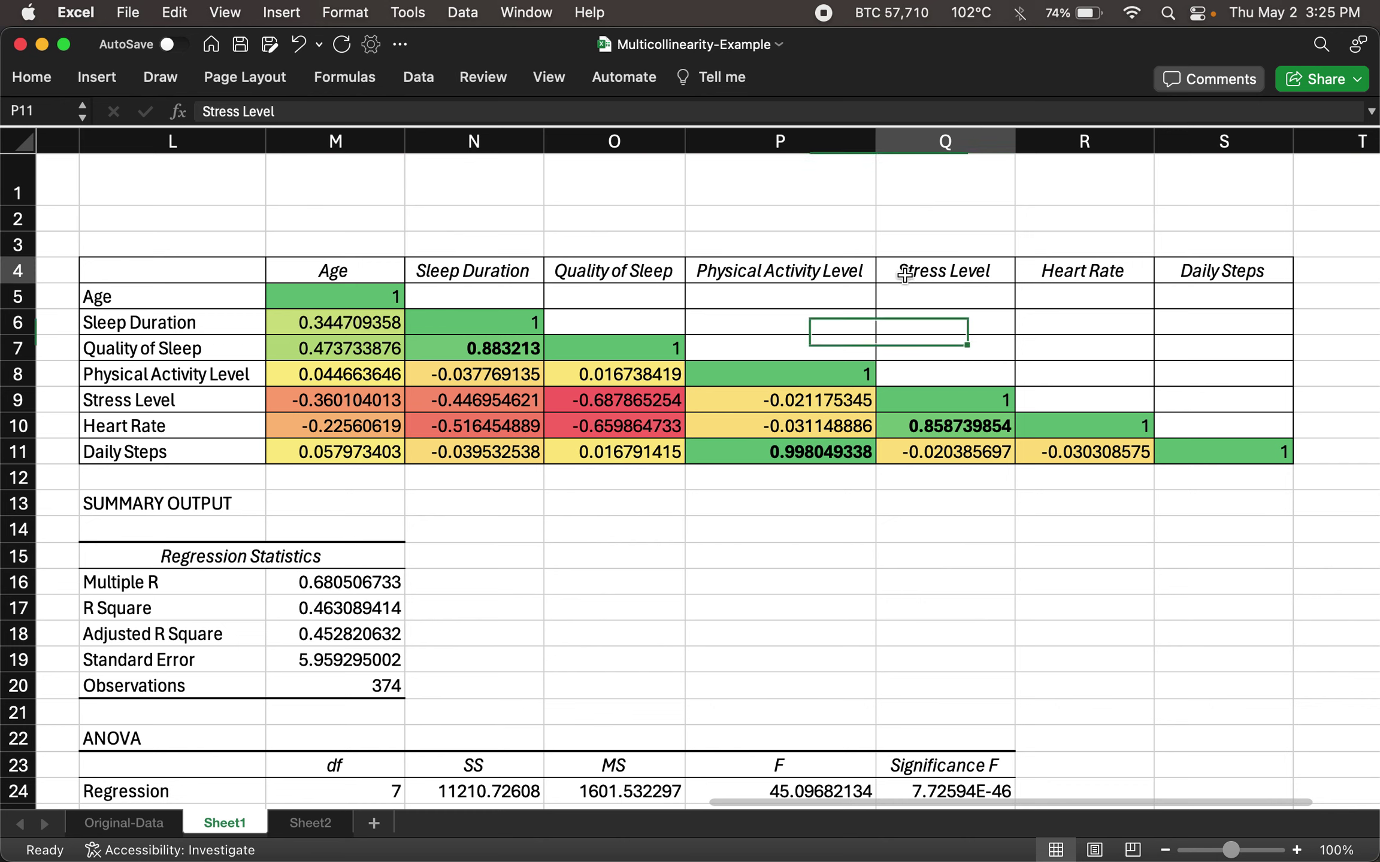
left_click(952, 425)
left_click(205, 427)
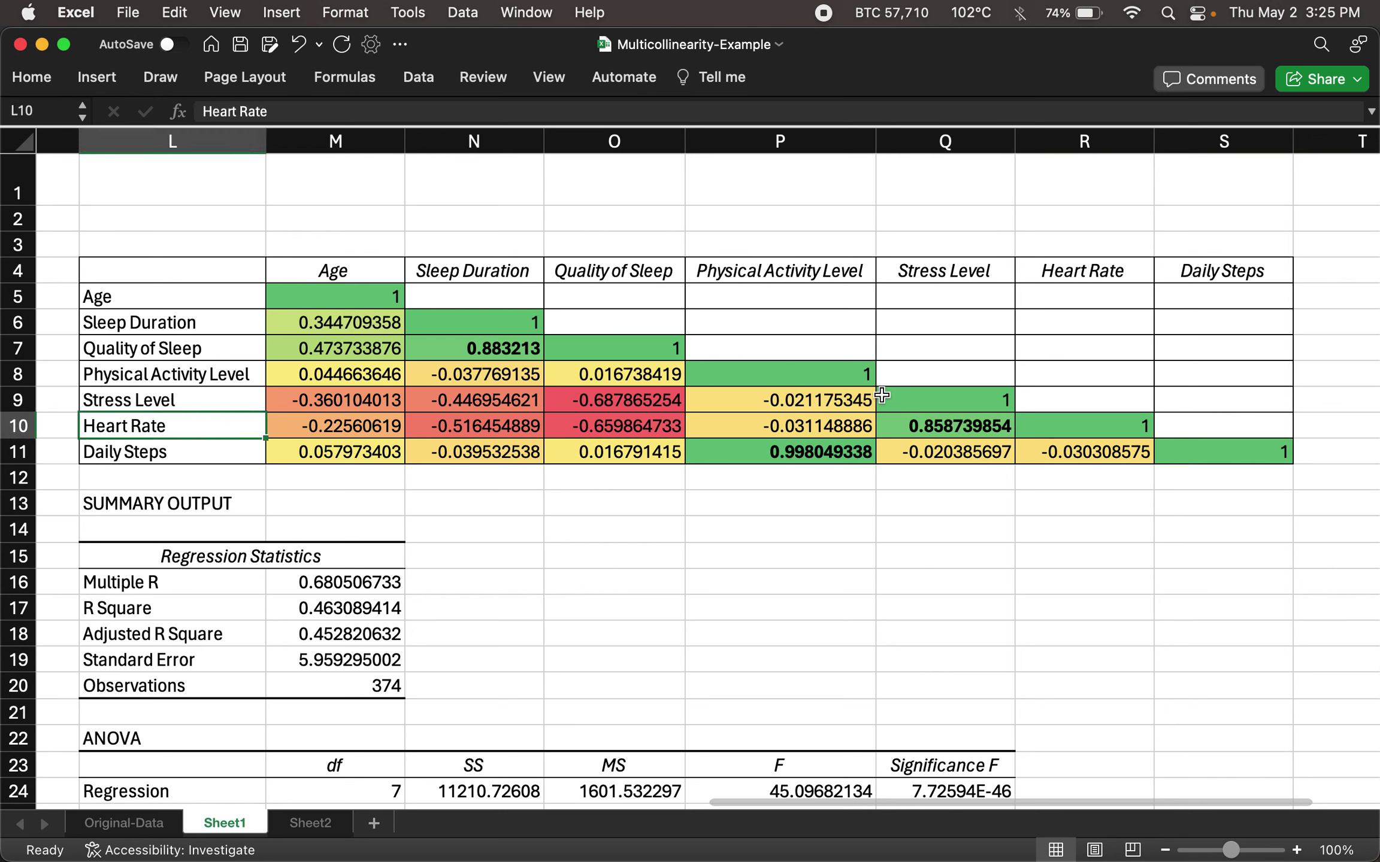
left_click(917, 433)
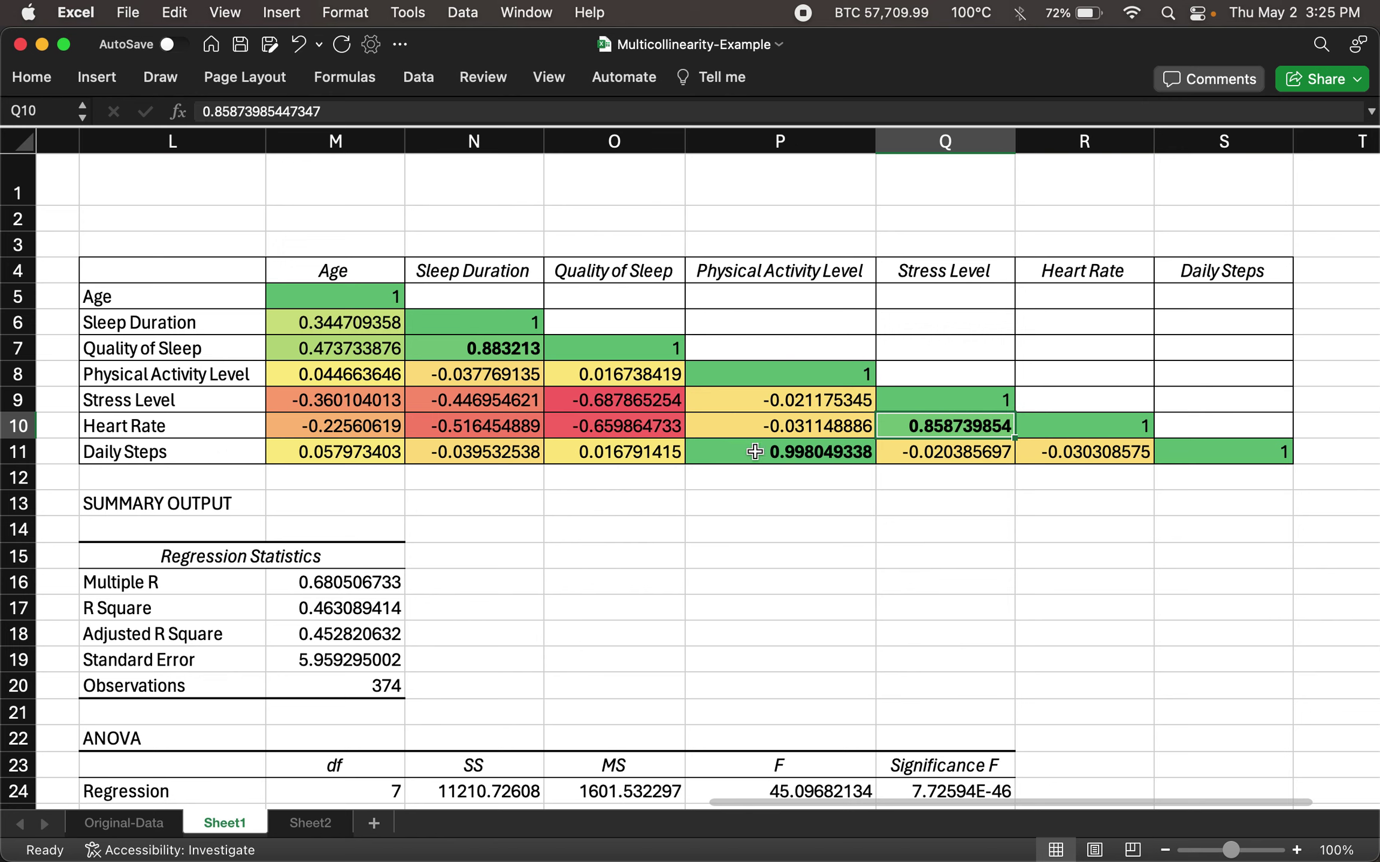
- Compare the Physical Activity Level–Daily Steps correlation with the Sleep Duration–Quality of Sleep correlation
left_click(773, 272)
left_click(754, 445)
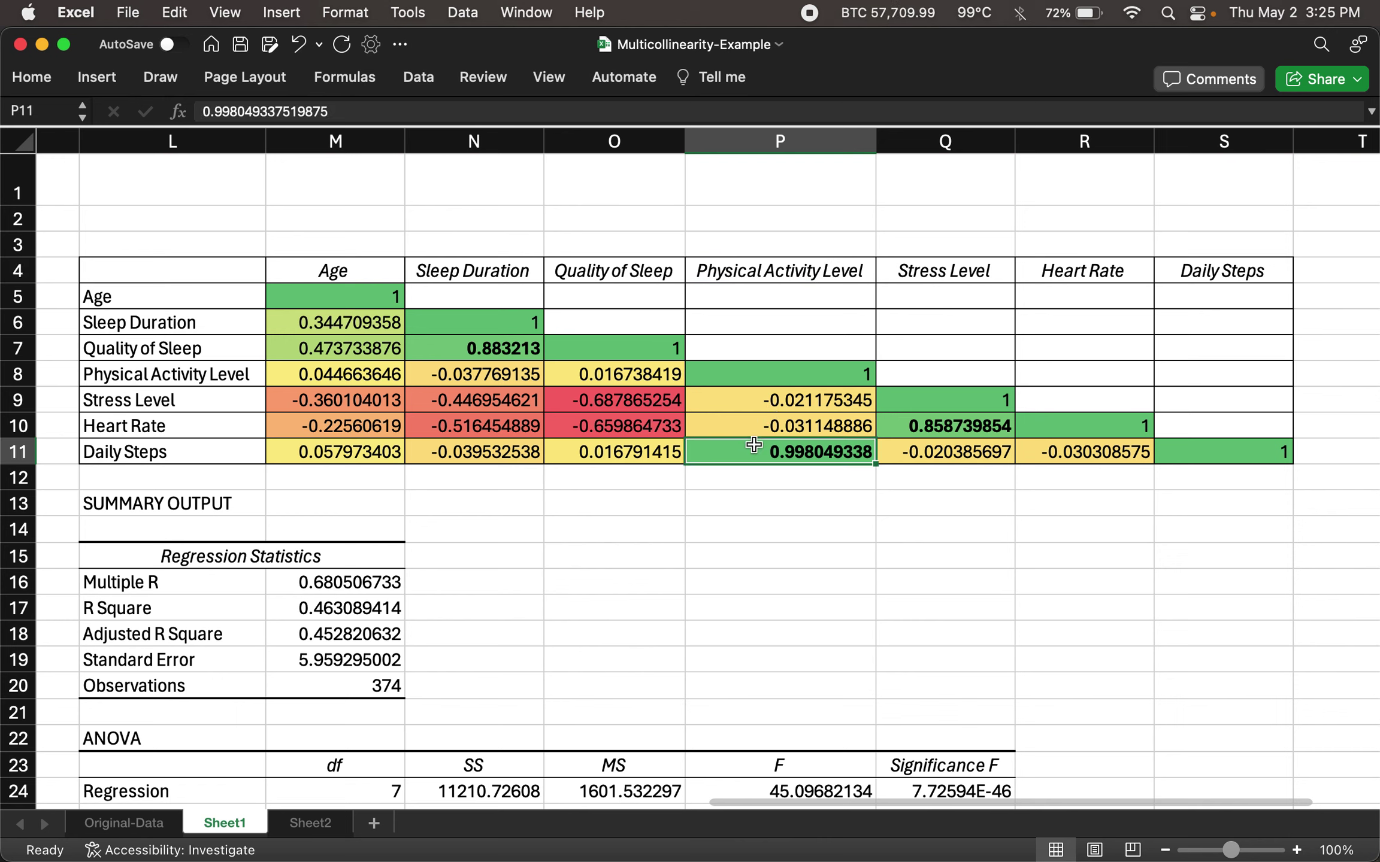
left_click(460, 341)
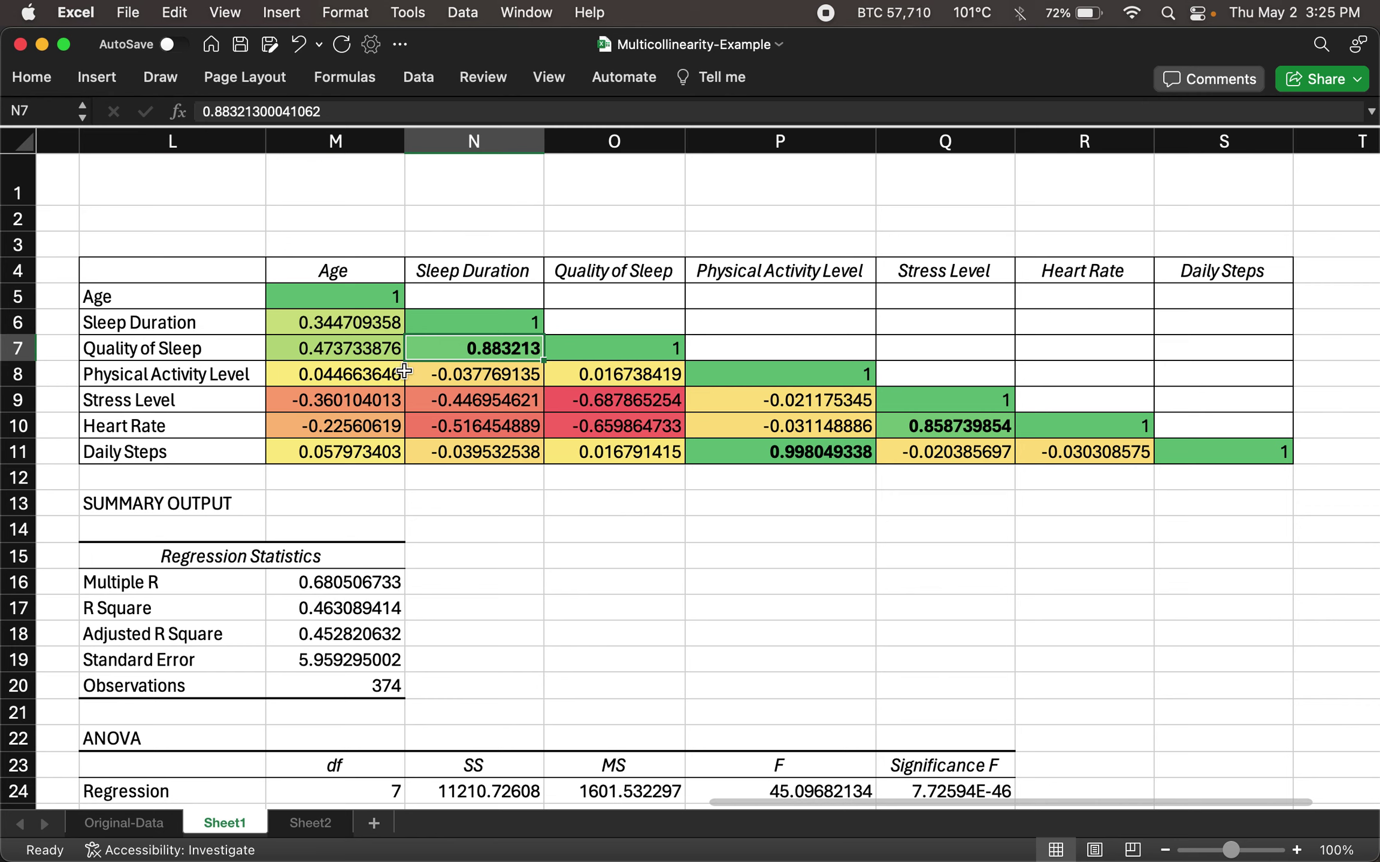
left_click(748, 444)
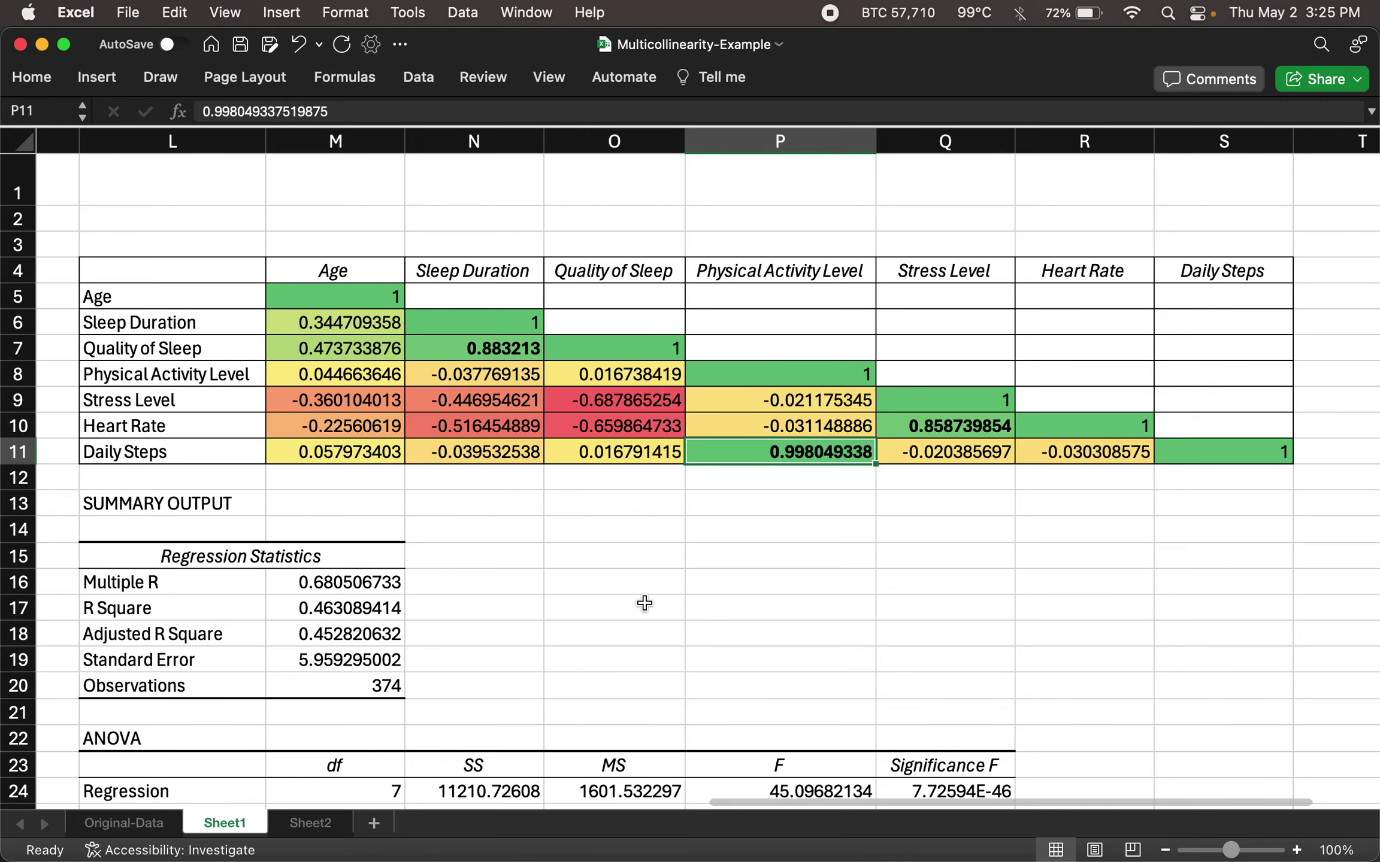
- Inspect the P-values of Sleep Duration, Physical Activity Level, Stress Level, Heart Rate and Daily Steps in Sheet1's regression coefficients table
scroll(645, 603, "down", 10)
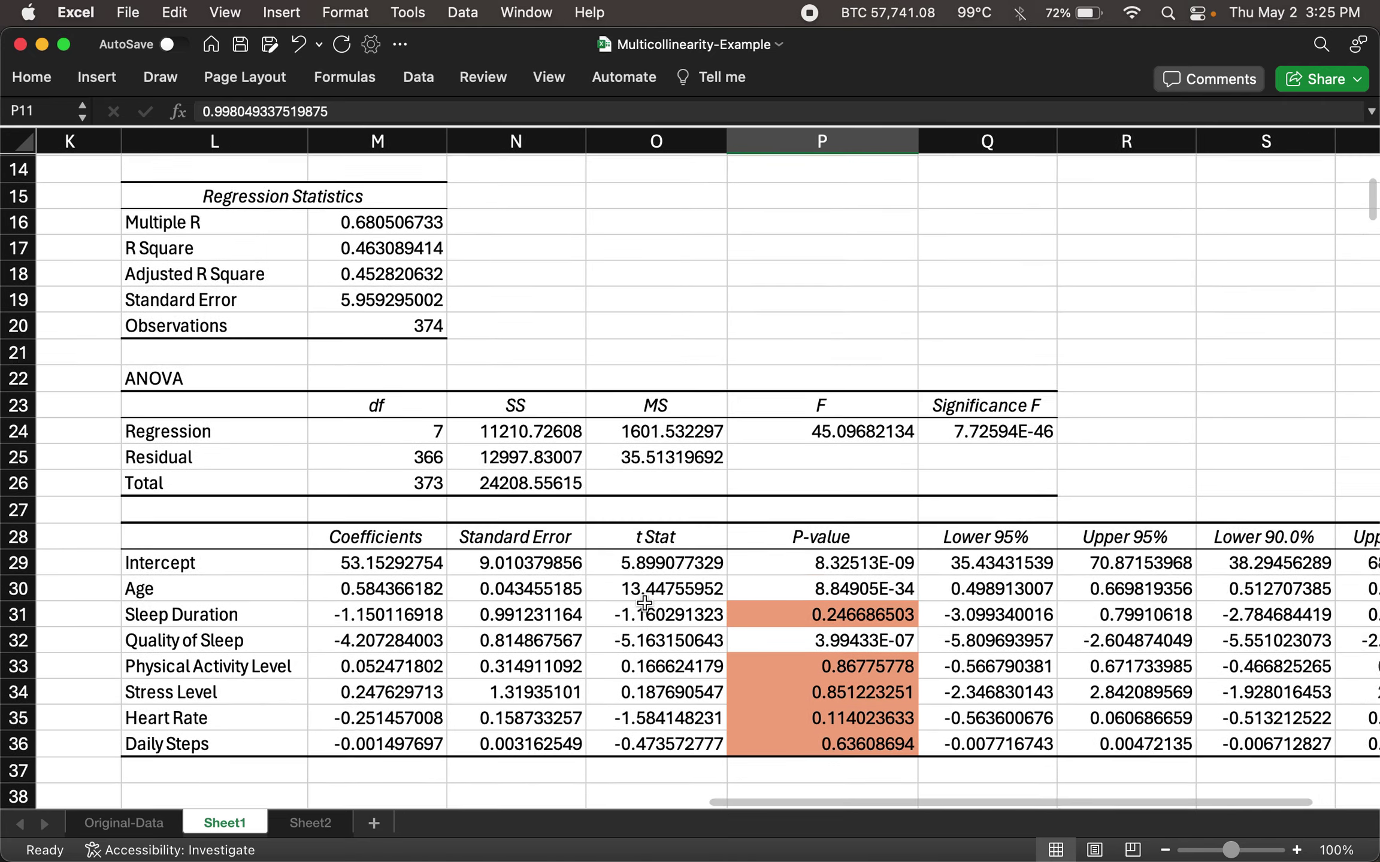
scroll(644, 604, "right", 3)
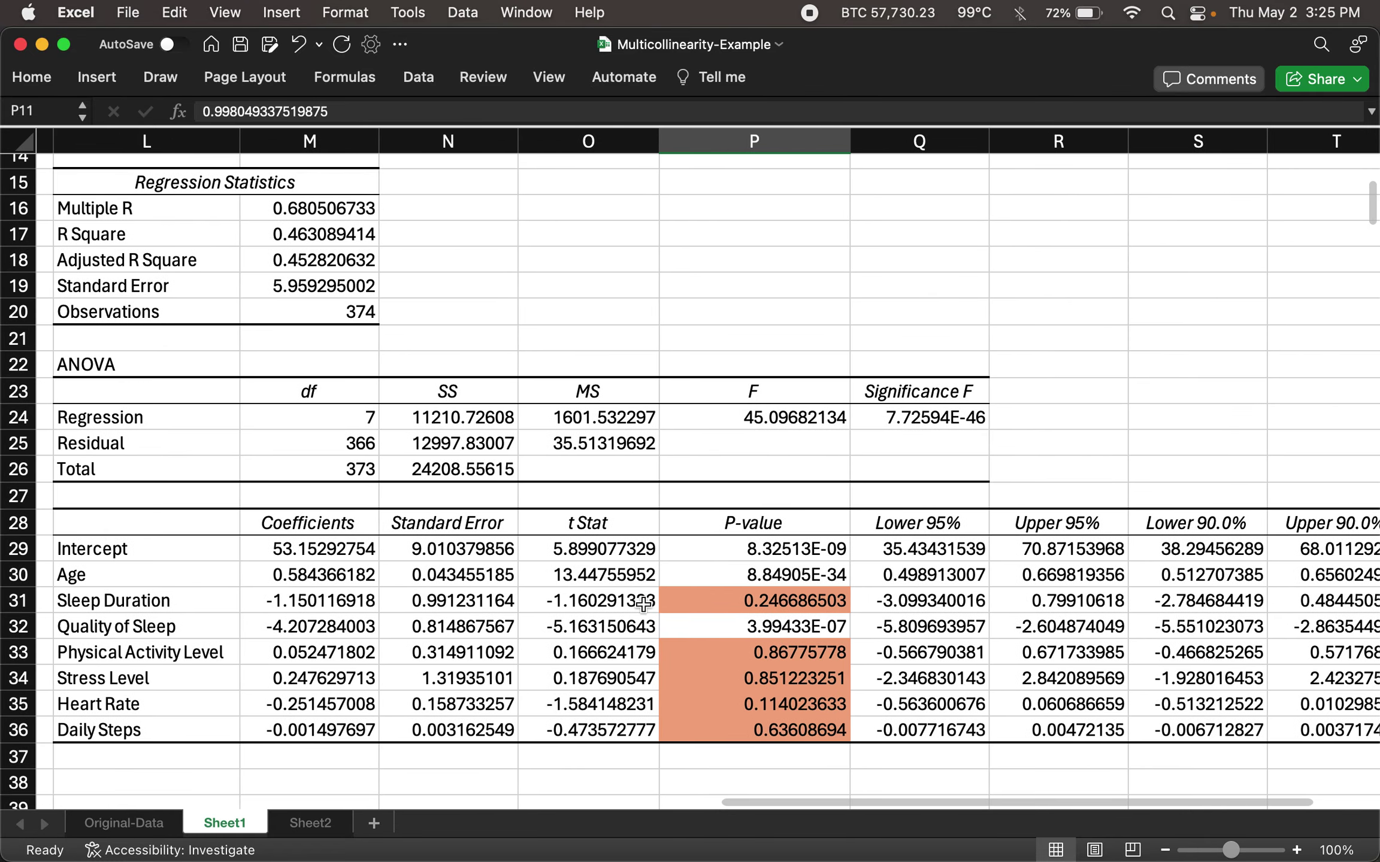
scroll(645, 603, "down", 3)
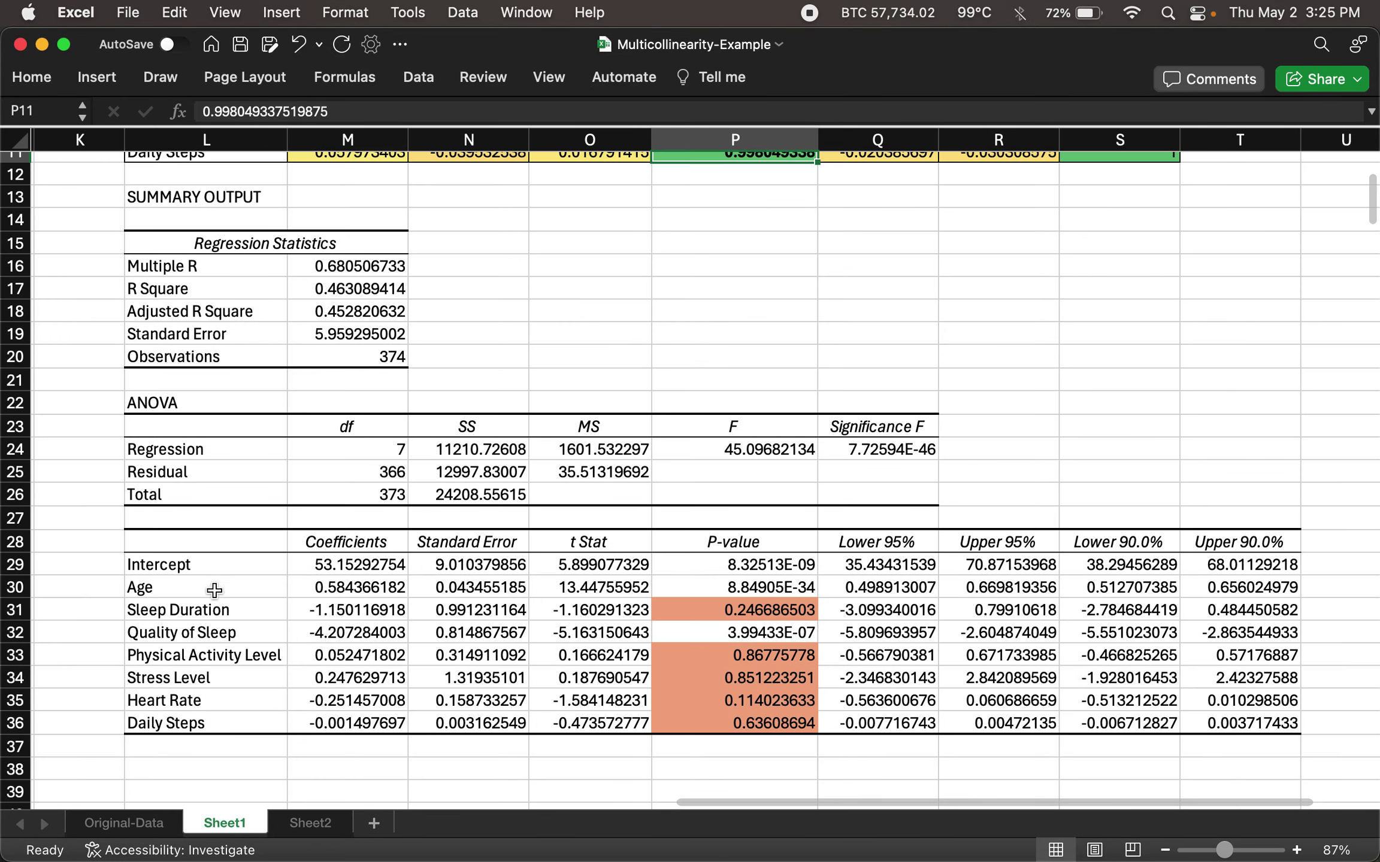
left_click(756, 606)
left_click(740, 655)
left_click(736, 679)
left_click(729, 700)
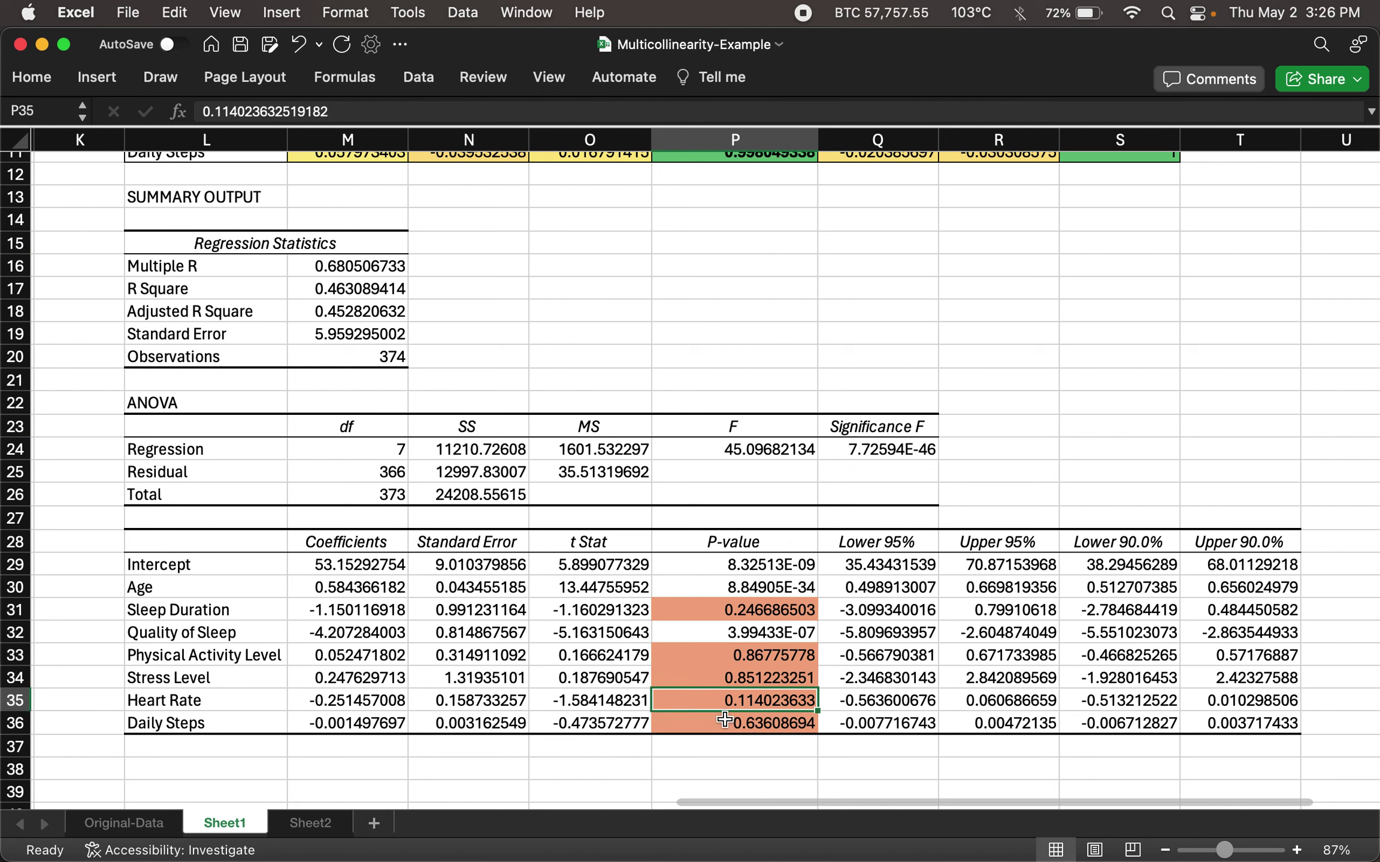
left_click(725, 720)
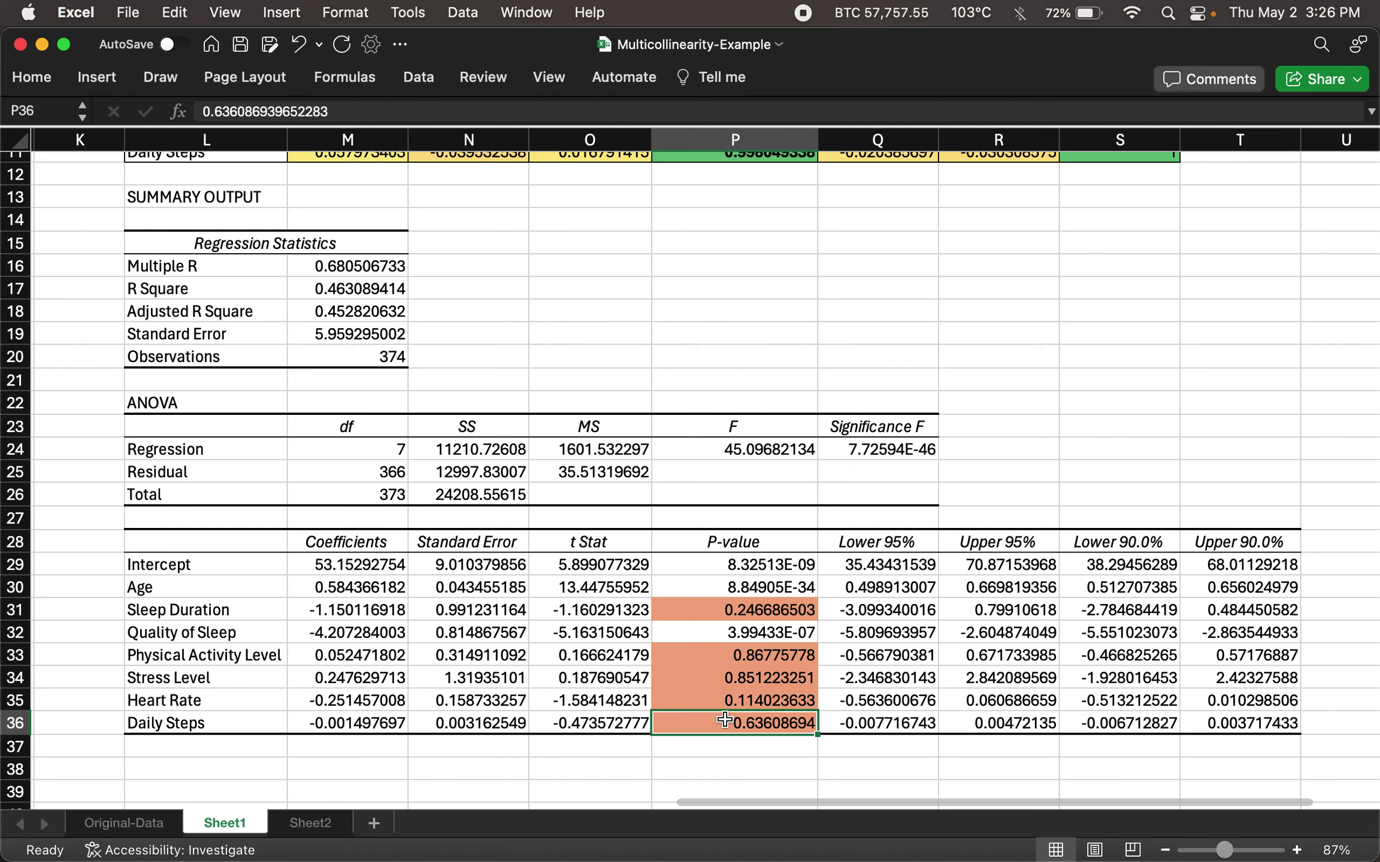
- Check the regression coefficients of Sleep Duration and Quality of Sleep against their correlation in the matrix above
left_click(307, 613)
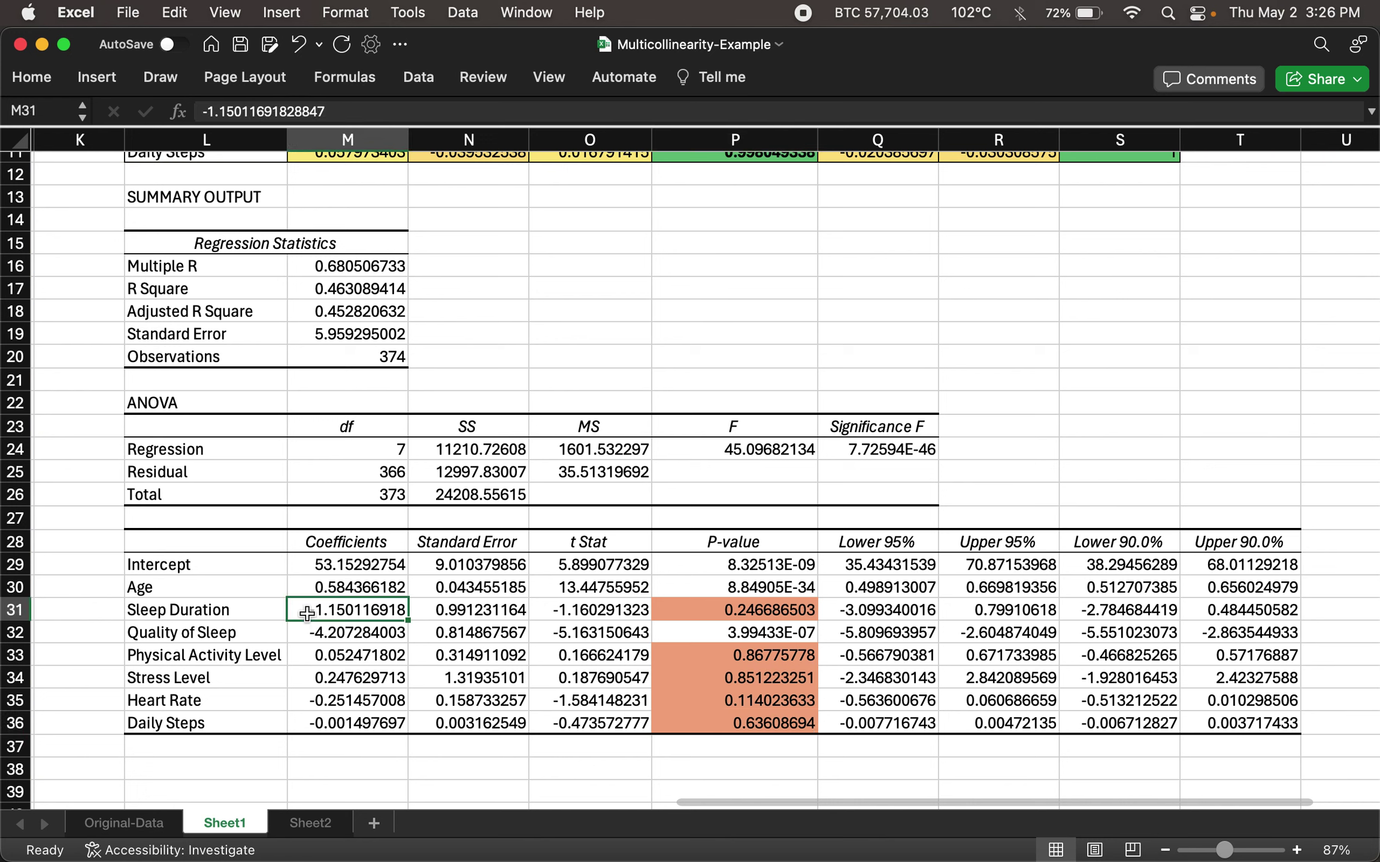
left_click(326, 635)
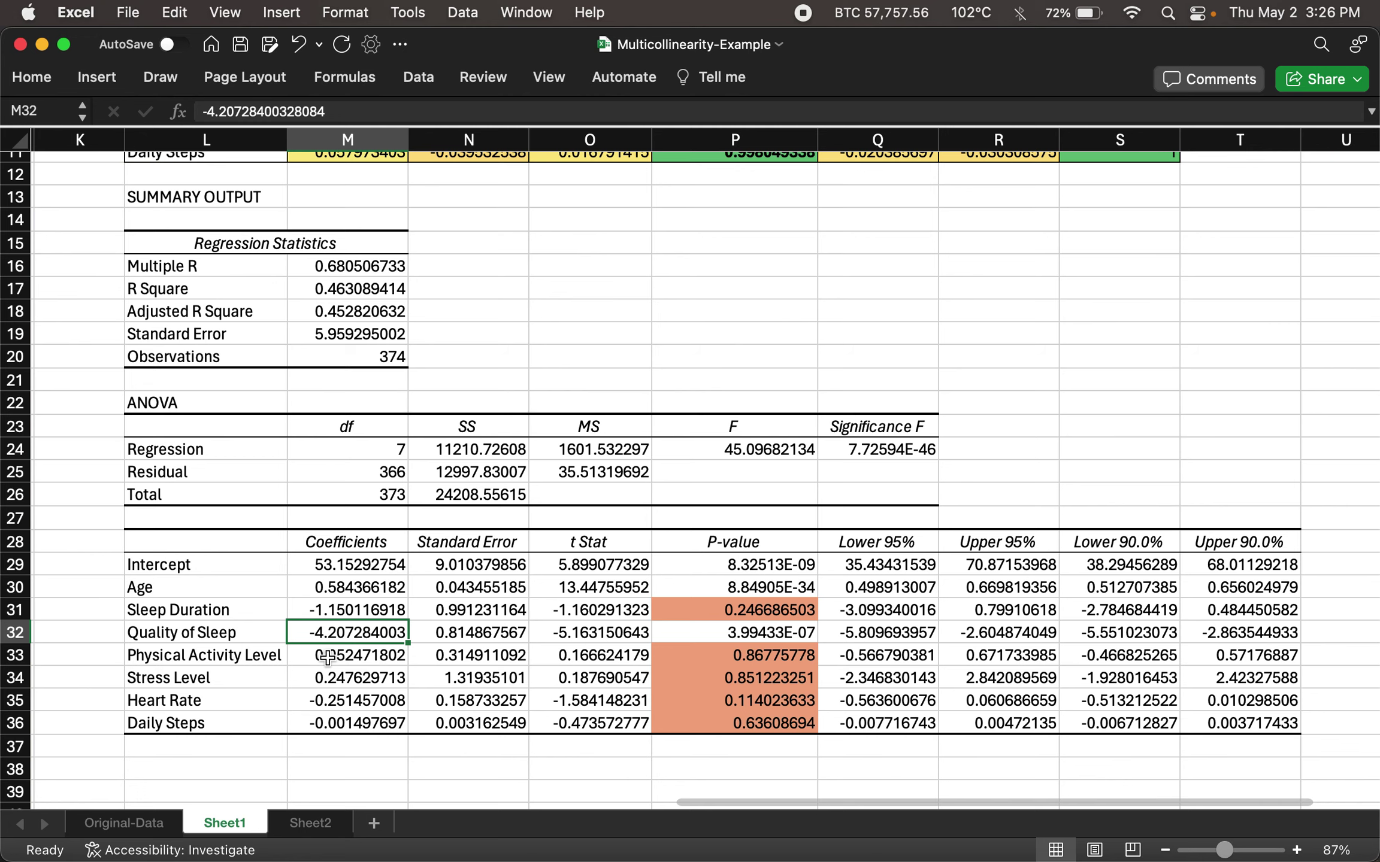
scroll(327, 657, "up", 7)
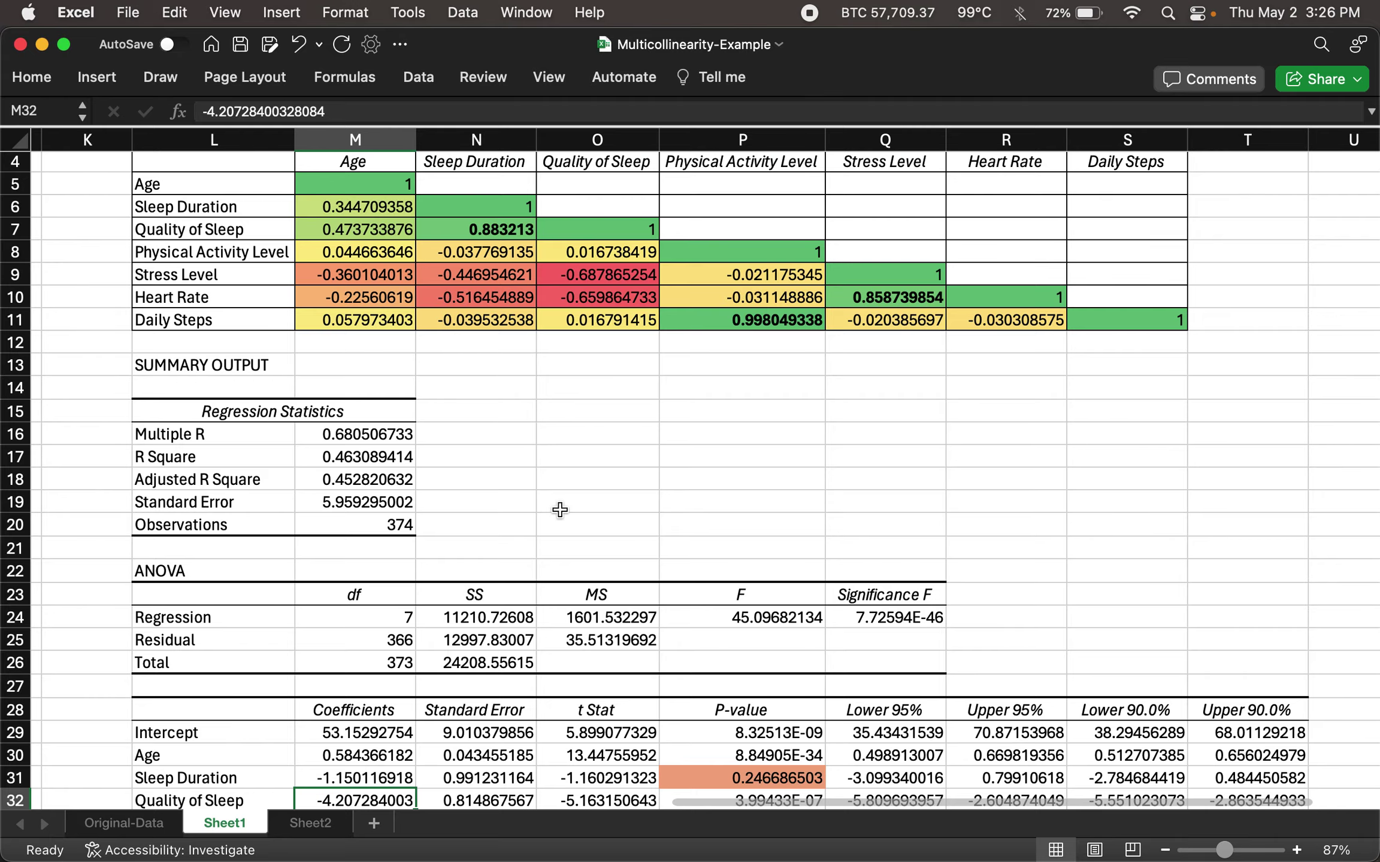
scroll(559, 509, "down", 1)
scroll(559, 510, "up", 2)
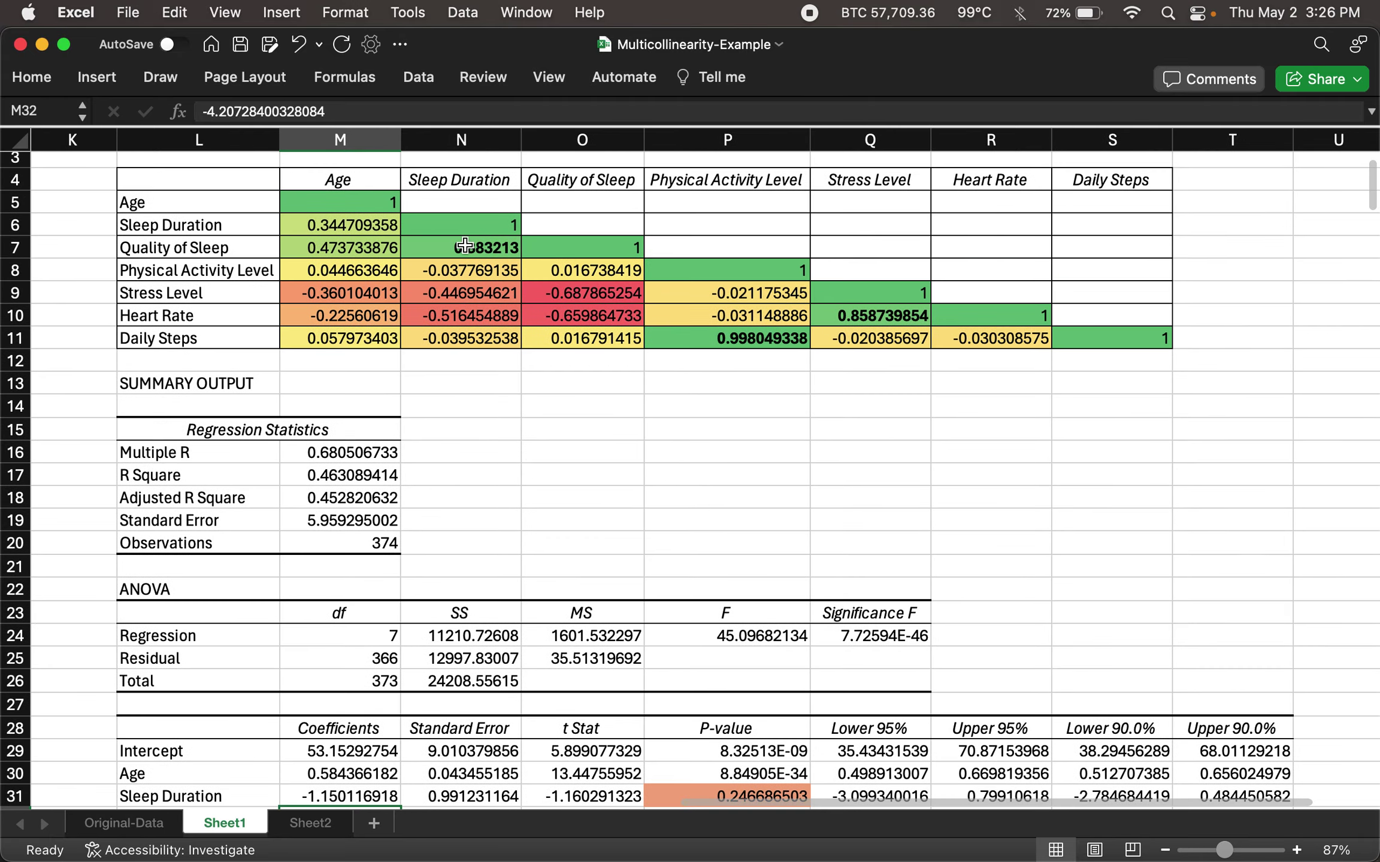
- Recheck the highlighted P-values of Daily Steps and Sleep Duration in the coefficients table
scroll(585, 488, "down", 8)
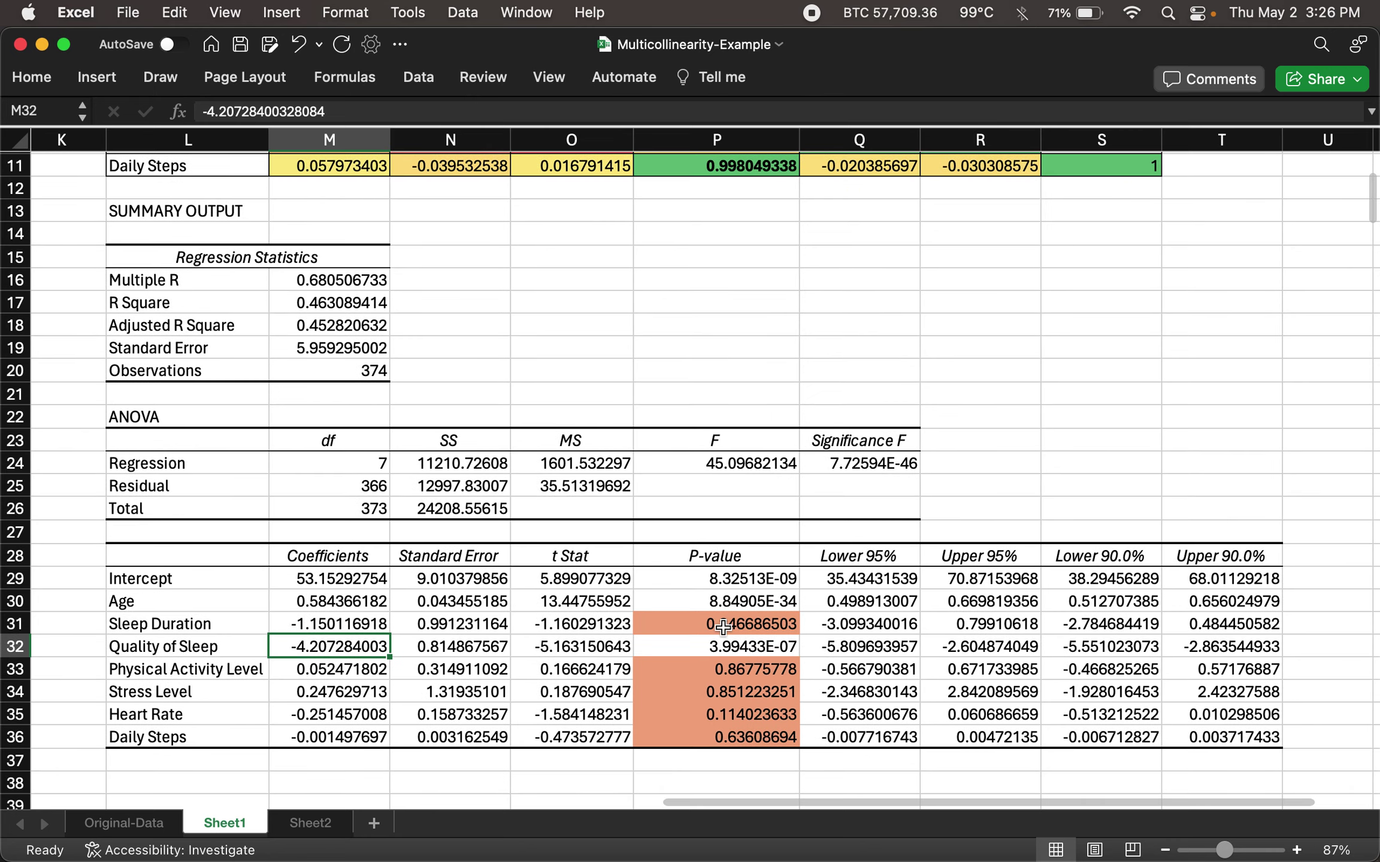
left_click(711, 736)
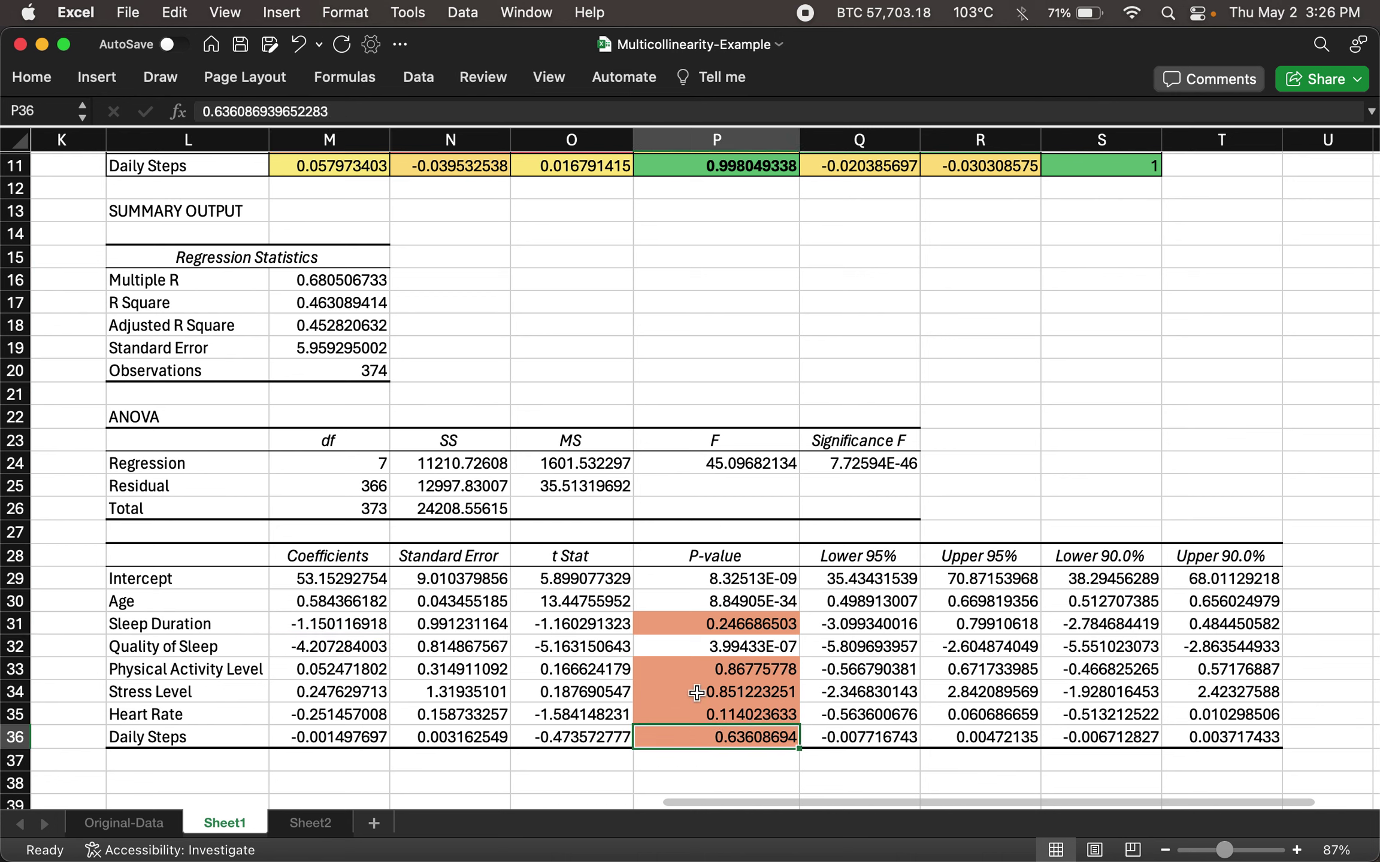
left_click(705, 620)
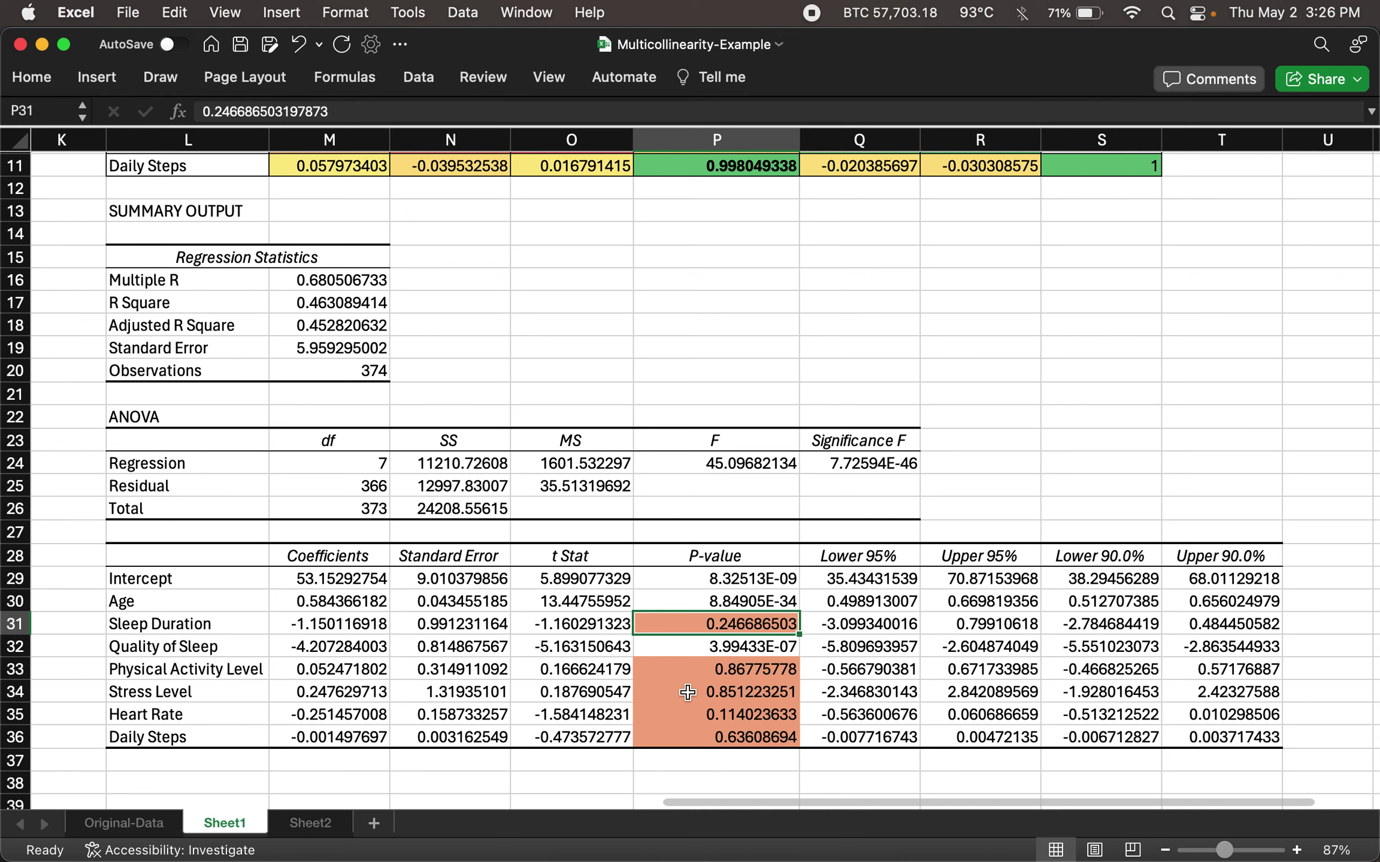
- Review the three bold correlations: Quality of Sleep–Sleep Duration, Heart Rate–Stress Level, and Daily Steps–Physical Activity Level
scroll(707, 483, "up", 5)
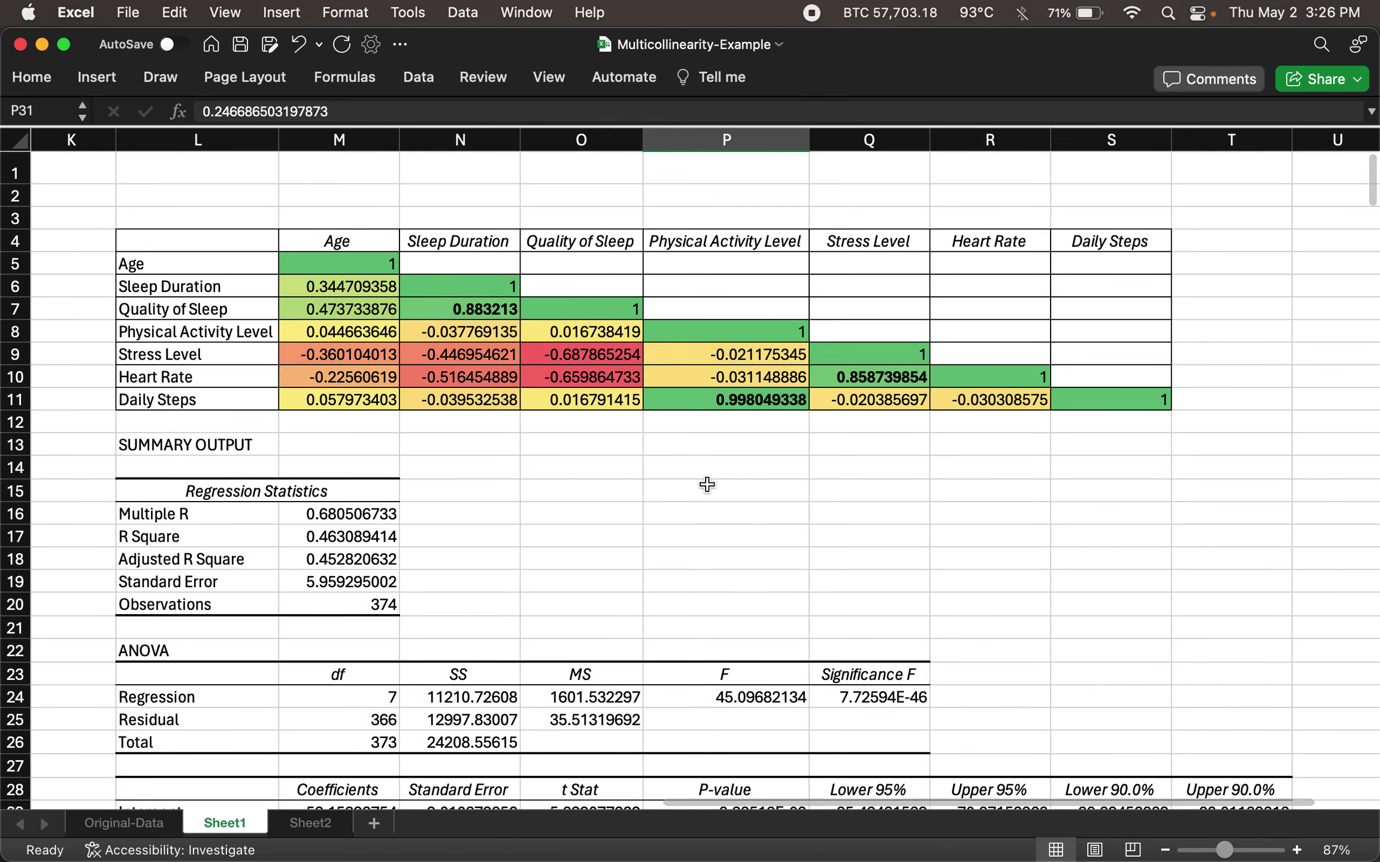
scroll(707, 484, "down", 2)
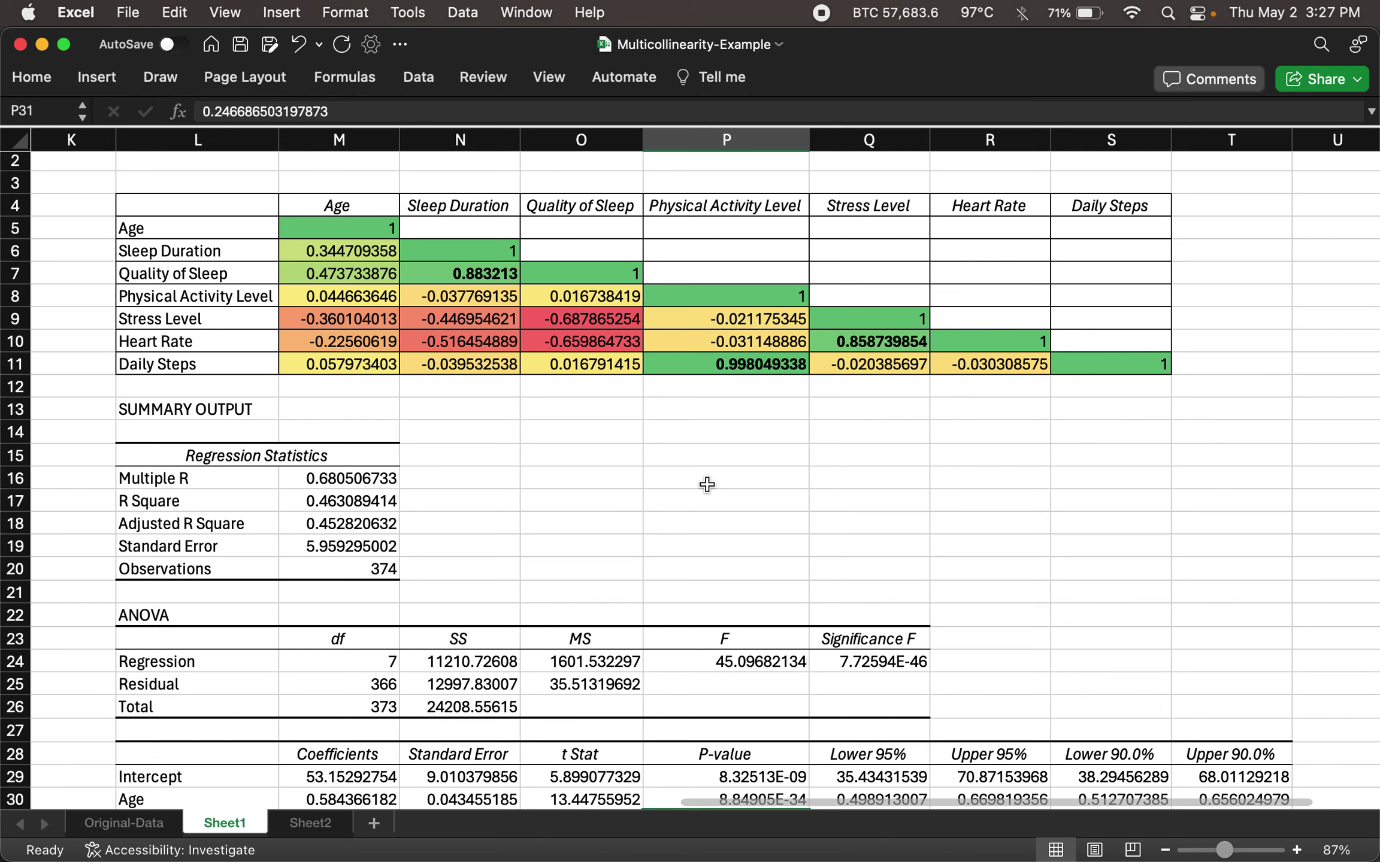
left_click(256, 281)
left_click(449, 267)
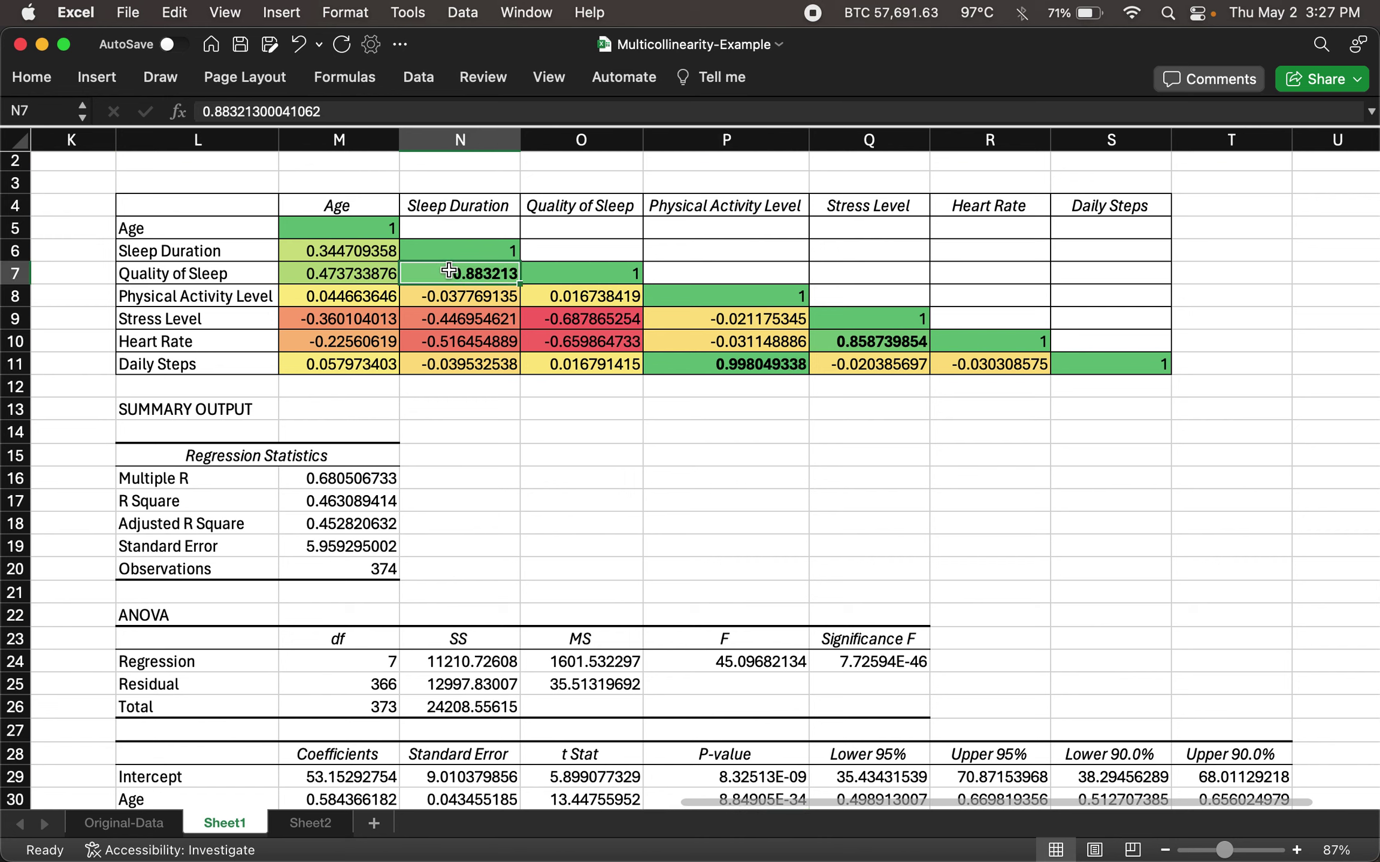
left_click(204, 336)
left_click(904, 341)
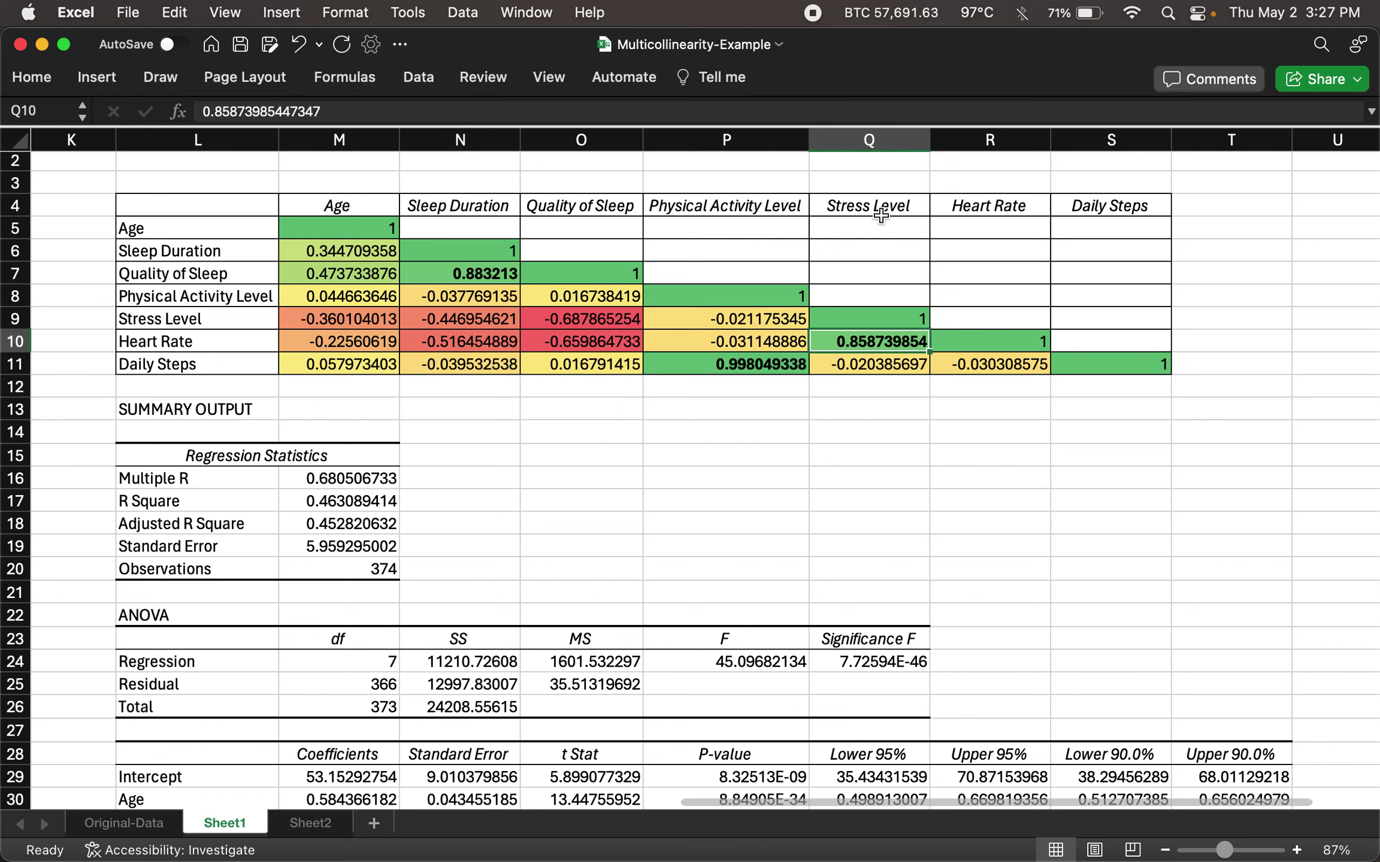
left_click(231, 367)
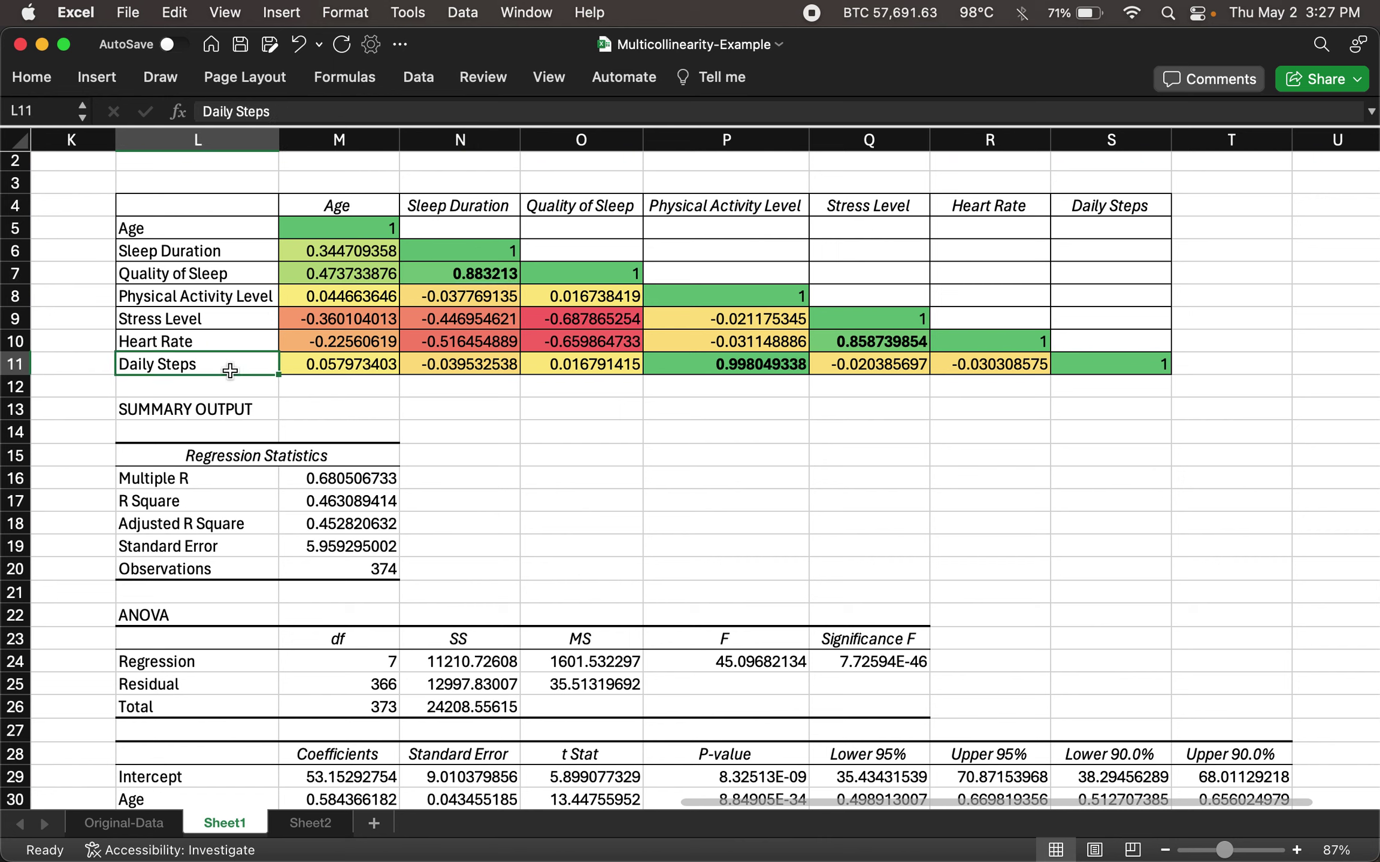
left_click(778, 365)
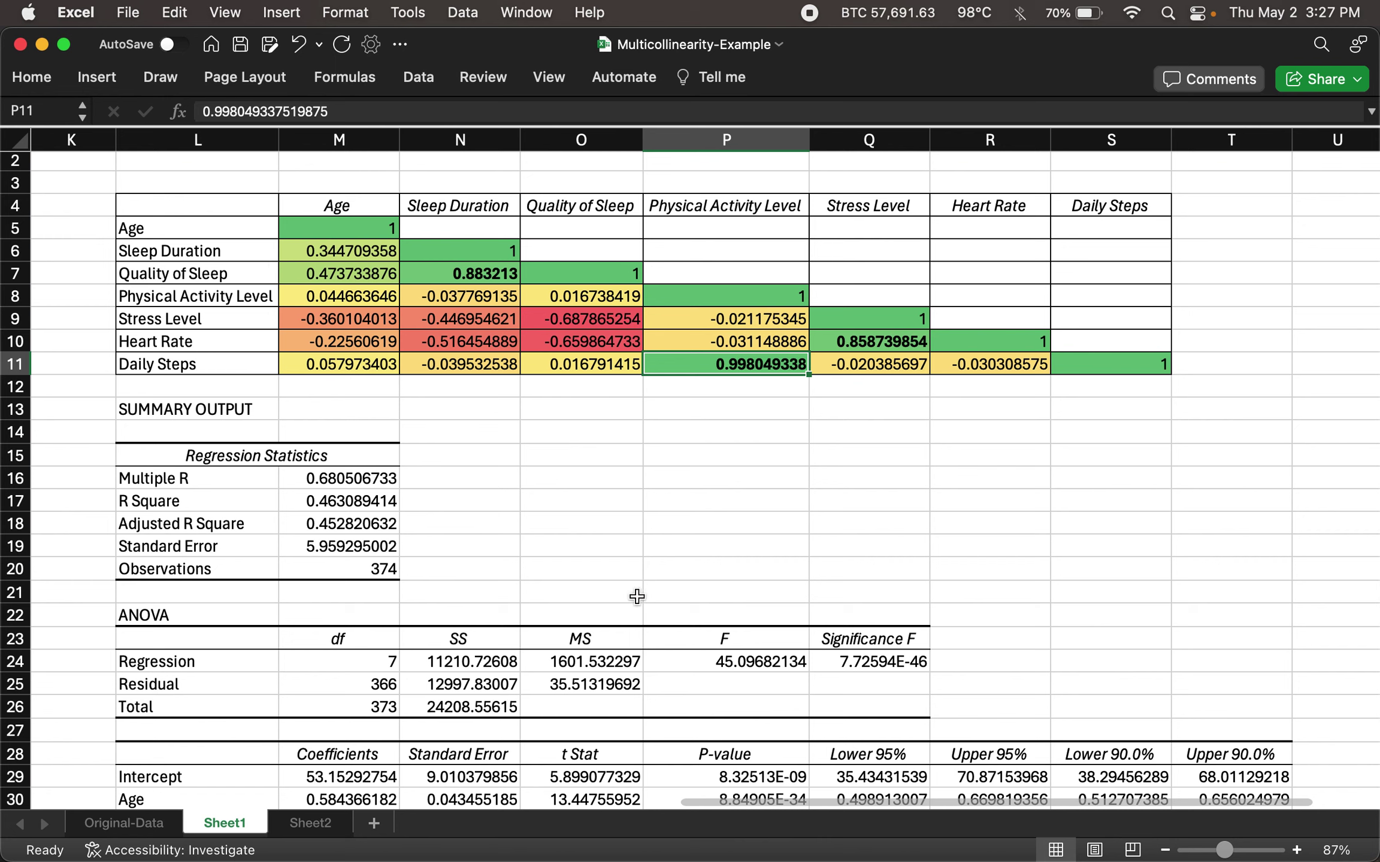
- Switch to Sheet2 and examine the Physical Activity Level–Daily Steps correlation and the red-marked Daily Steps data column
scroll(636, 593, "down", 2)
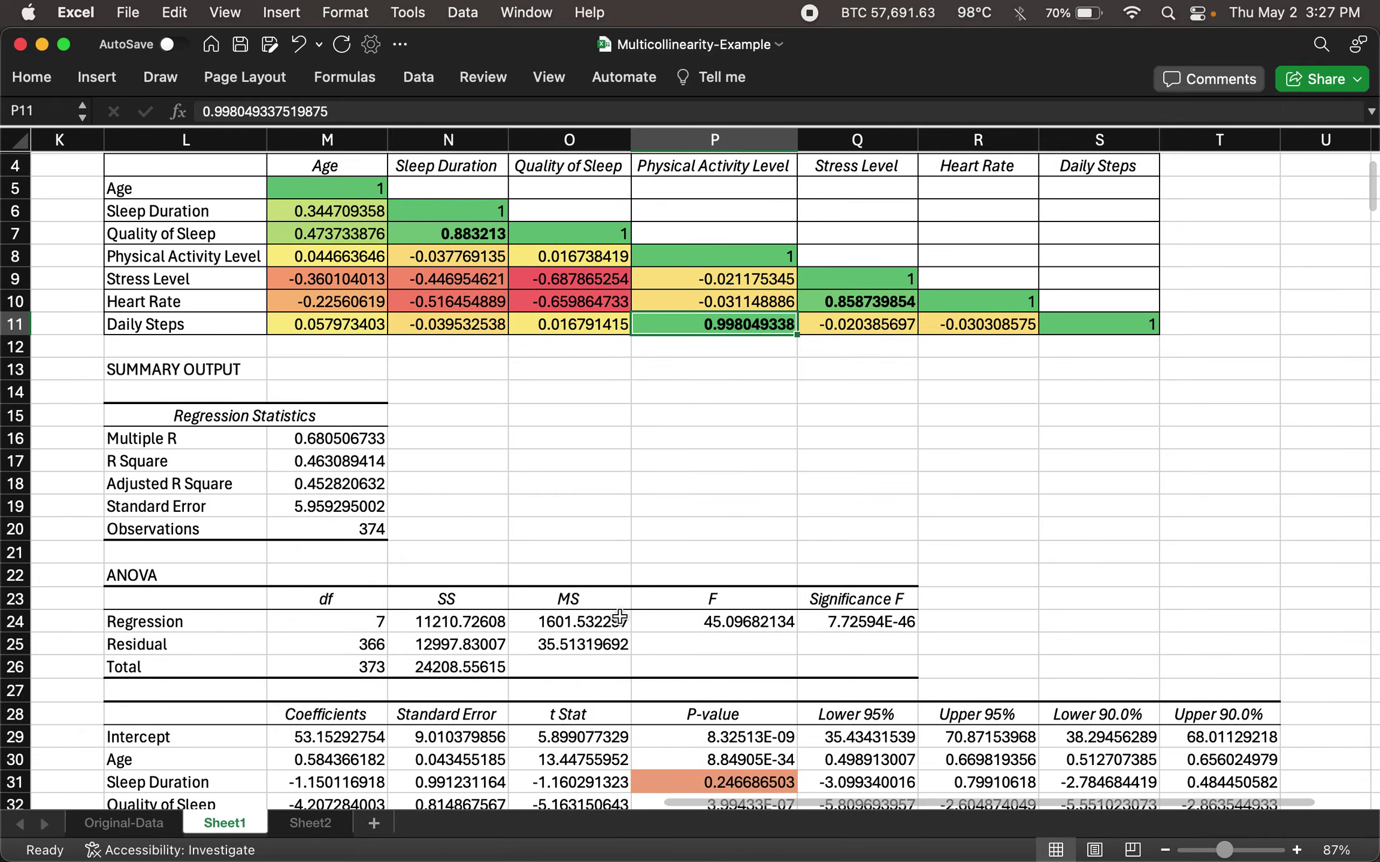
scroll(619, 616, "down", 3)
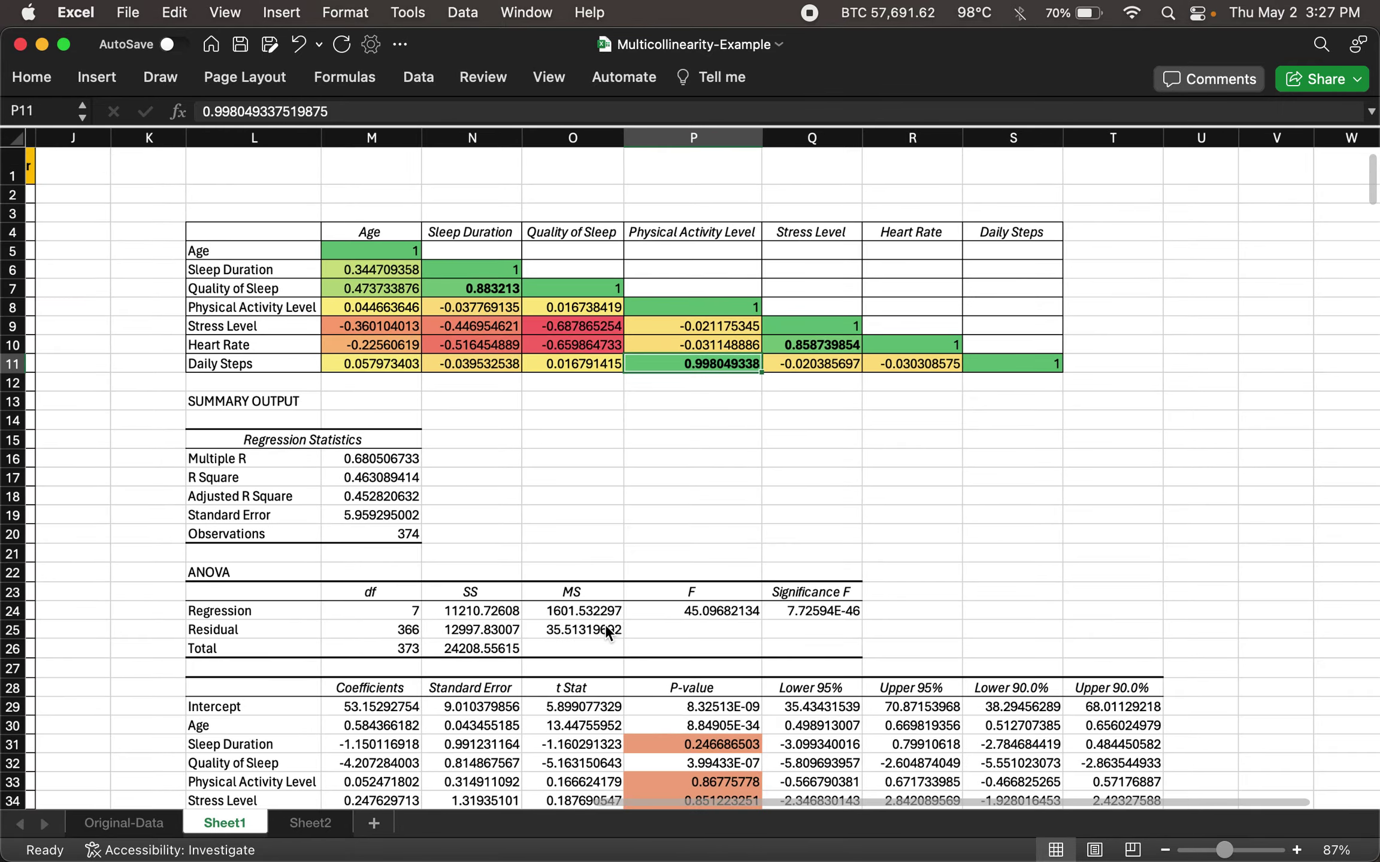
scroll(655, 382, "down", 3)
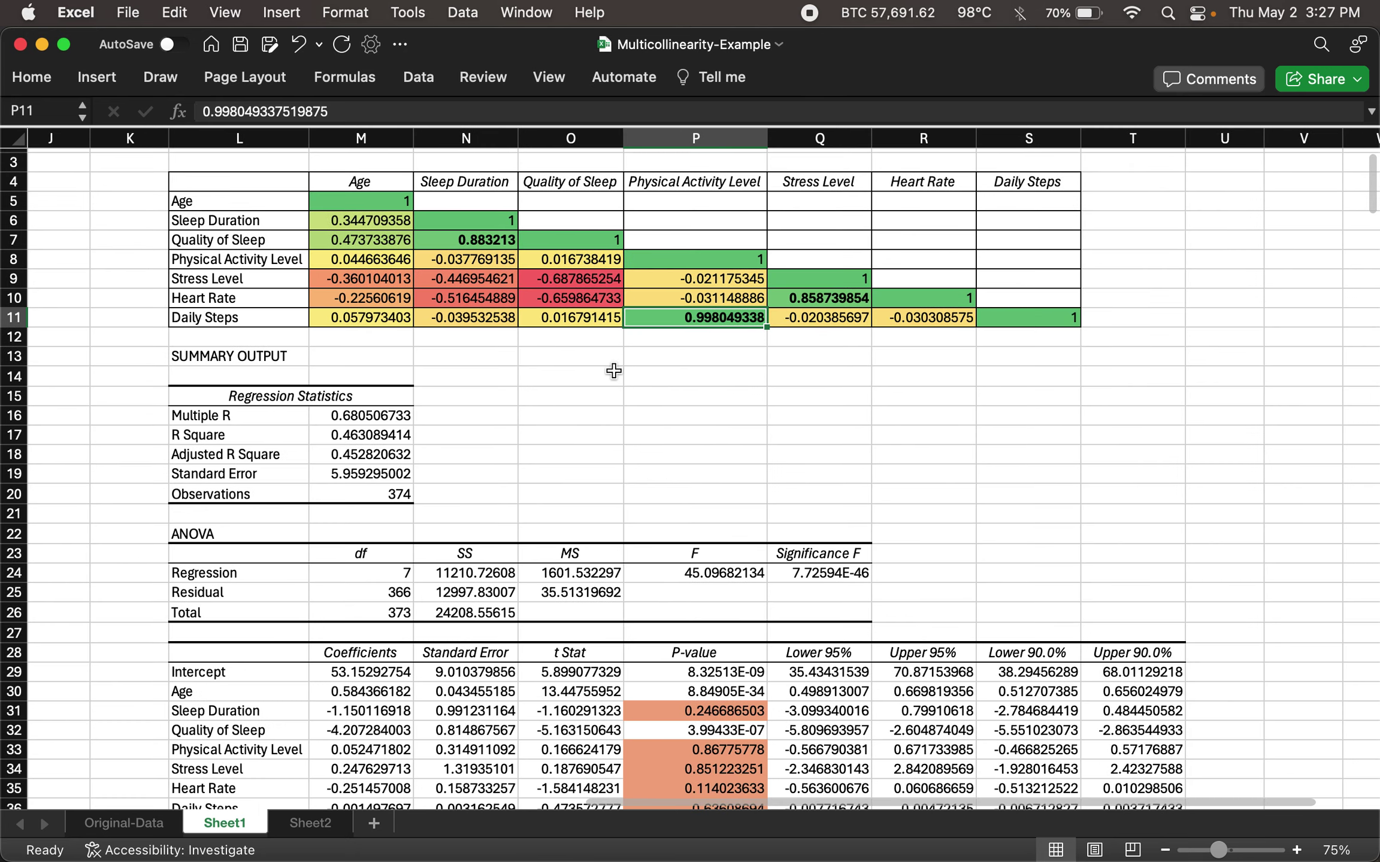
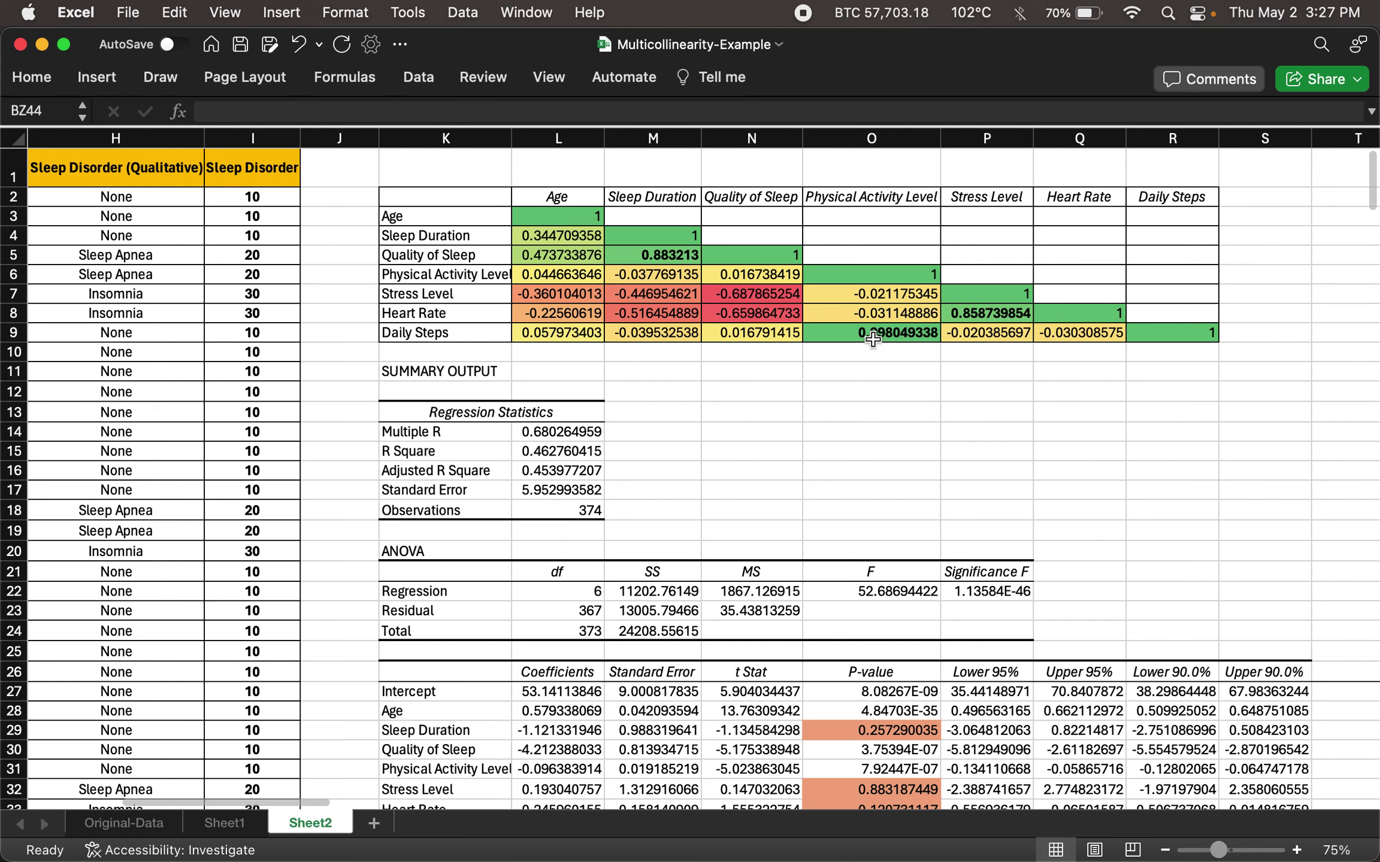
left_click(873, 339)
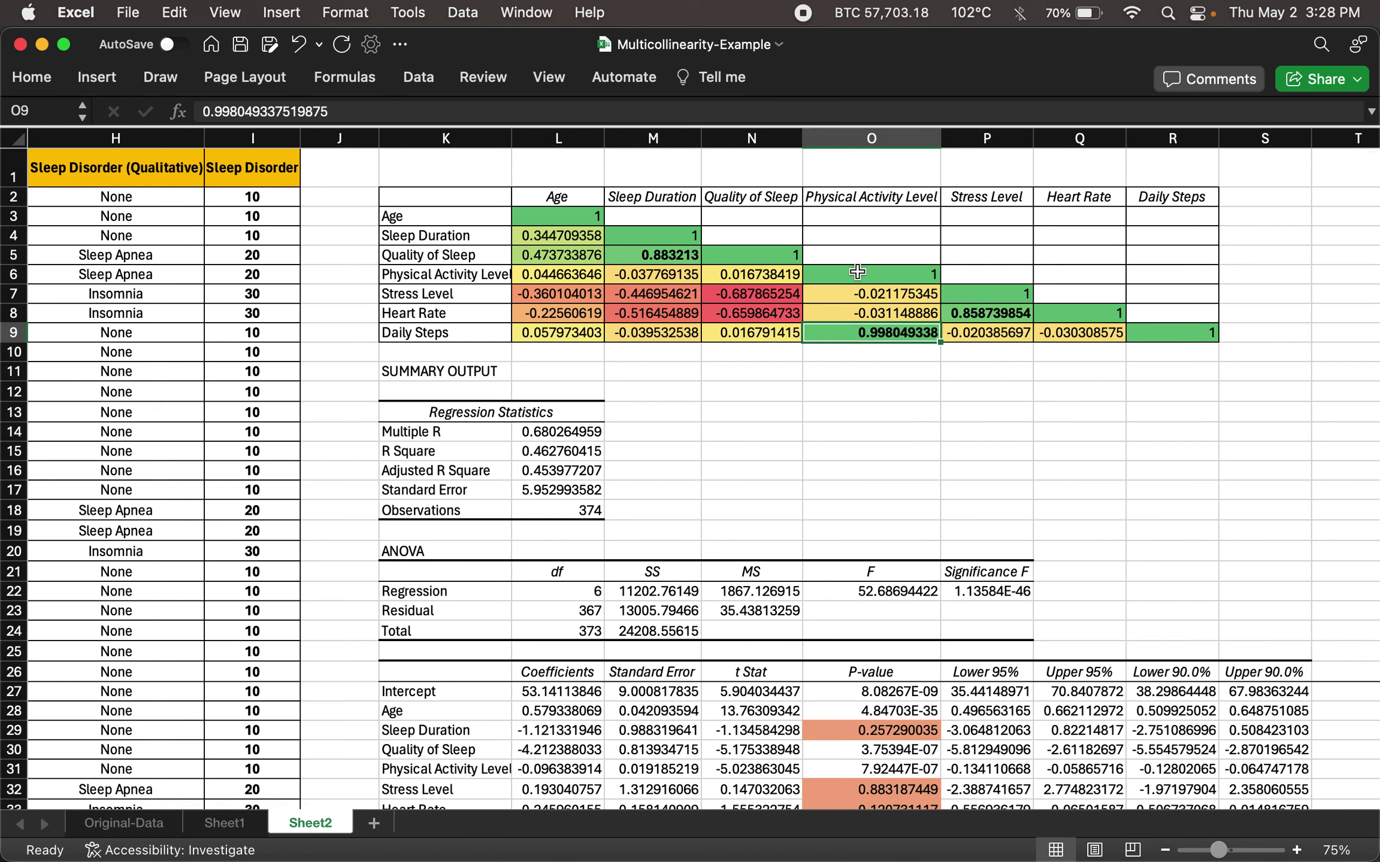
left_click(852, 198)
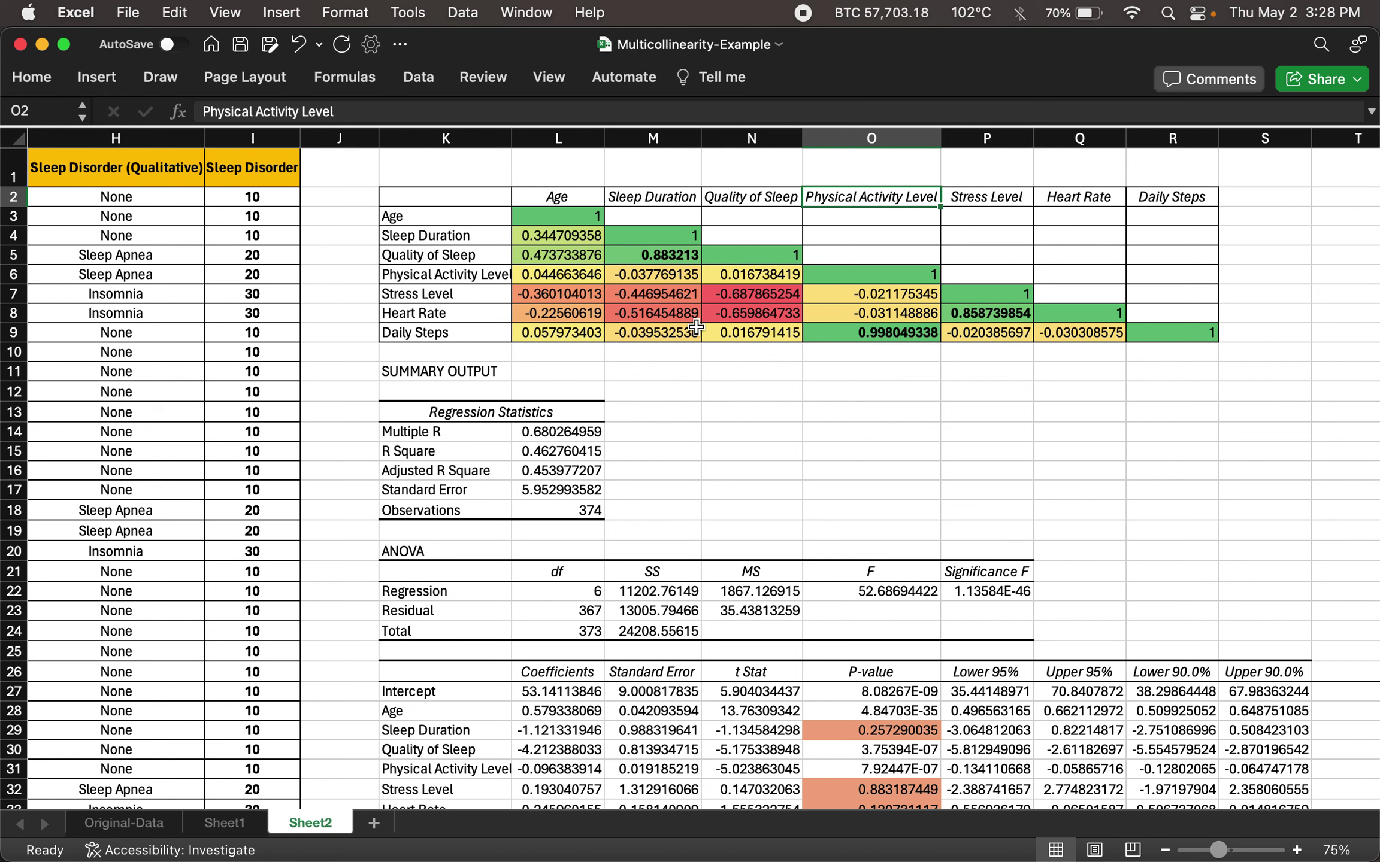
scroll(432, 347, "left", 10)
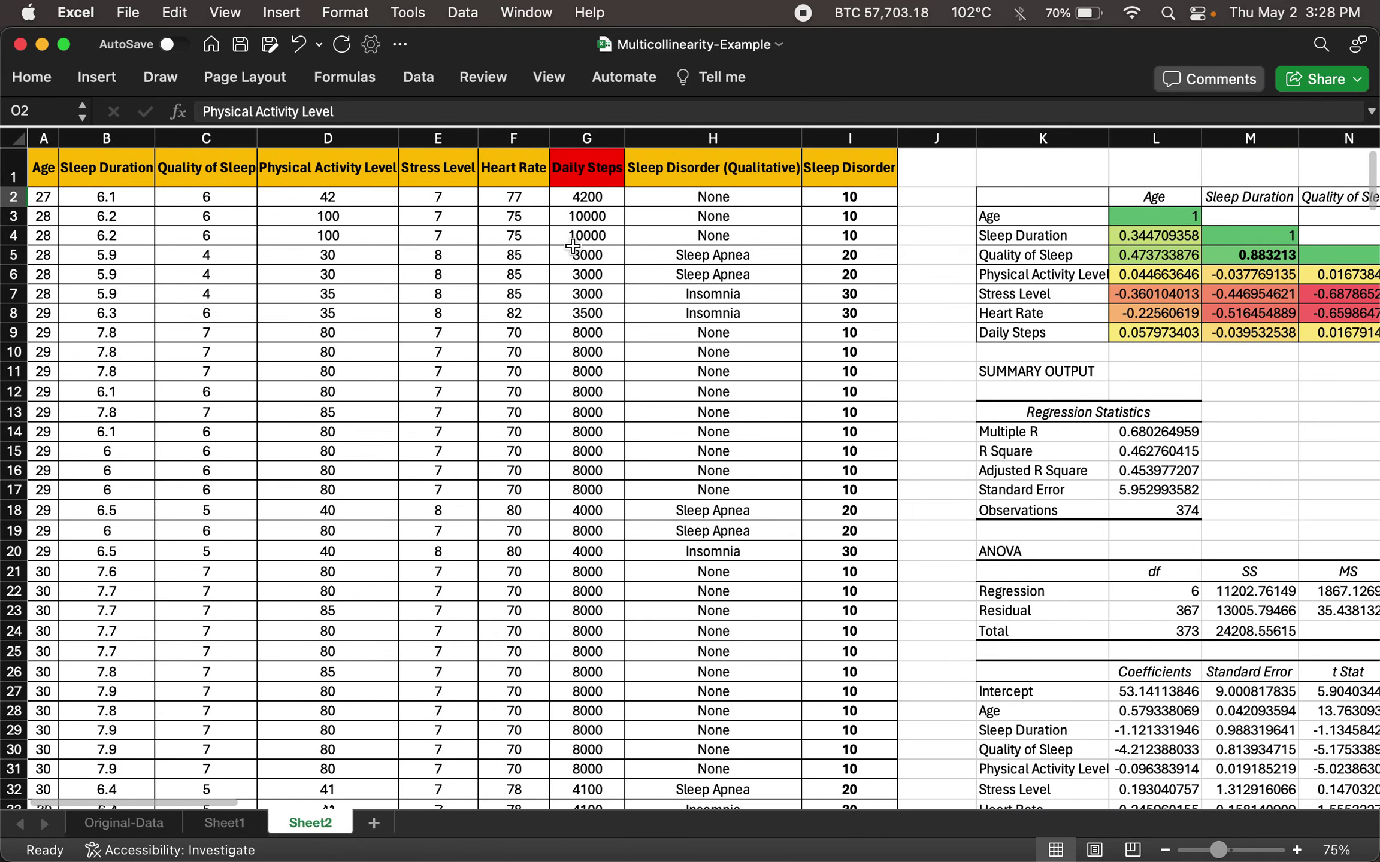
- Check the Physical Activity Level P-value in Sheet2's regression output that leaves out Daily Steps
scroll(981, 259, "right", 4)
scroll(981, 259, "right", 8)
scroll(981, 259, "down", 2)
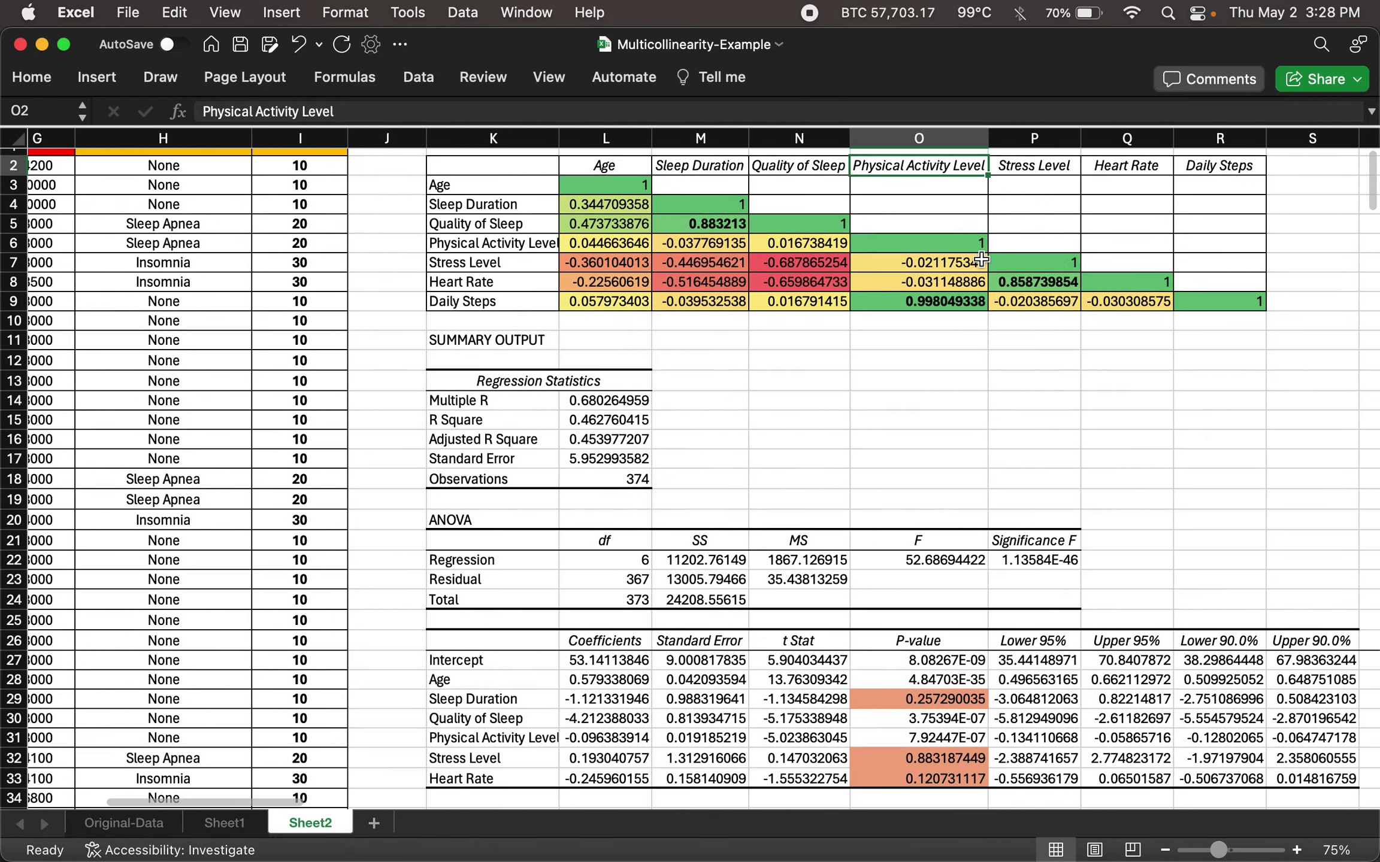
scroll(981, 258, "down", 1)
scroll(981, 258, "right", 1)
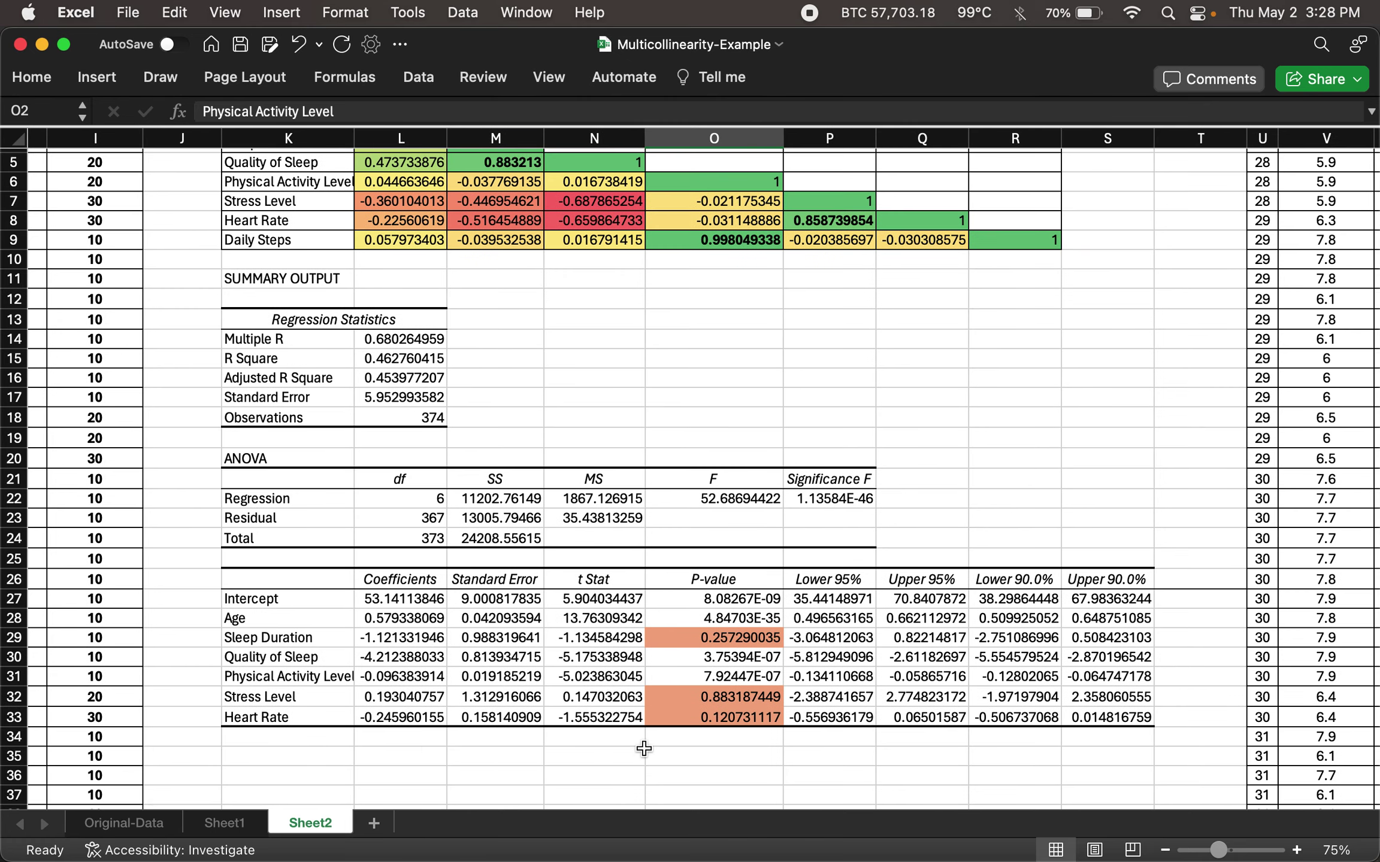
left_click(715, 677)
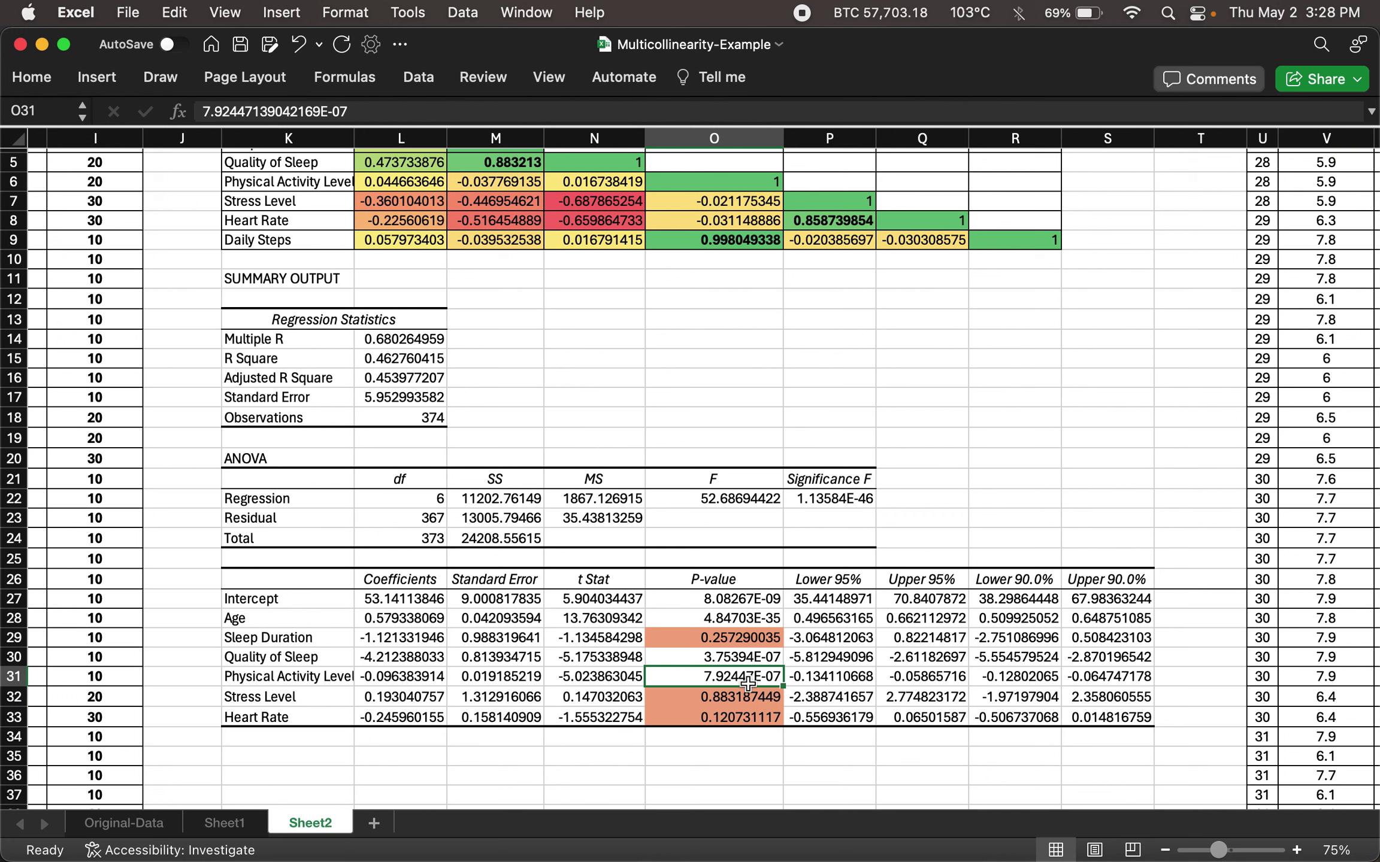
- Compare it with the Physical Activity Level P-value in Sheet1's full regression, and return to Sheet2
left_click(229, 825)
scroll(551, 698, "down", 3)
left_click(674, 690)
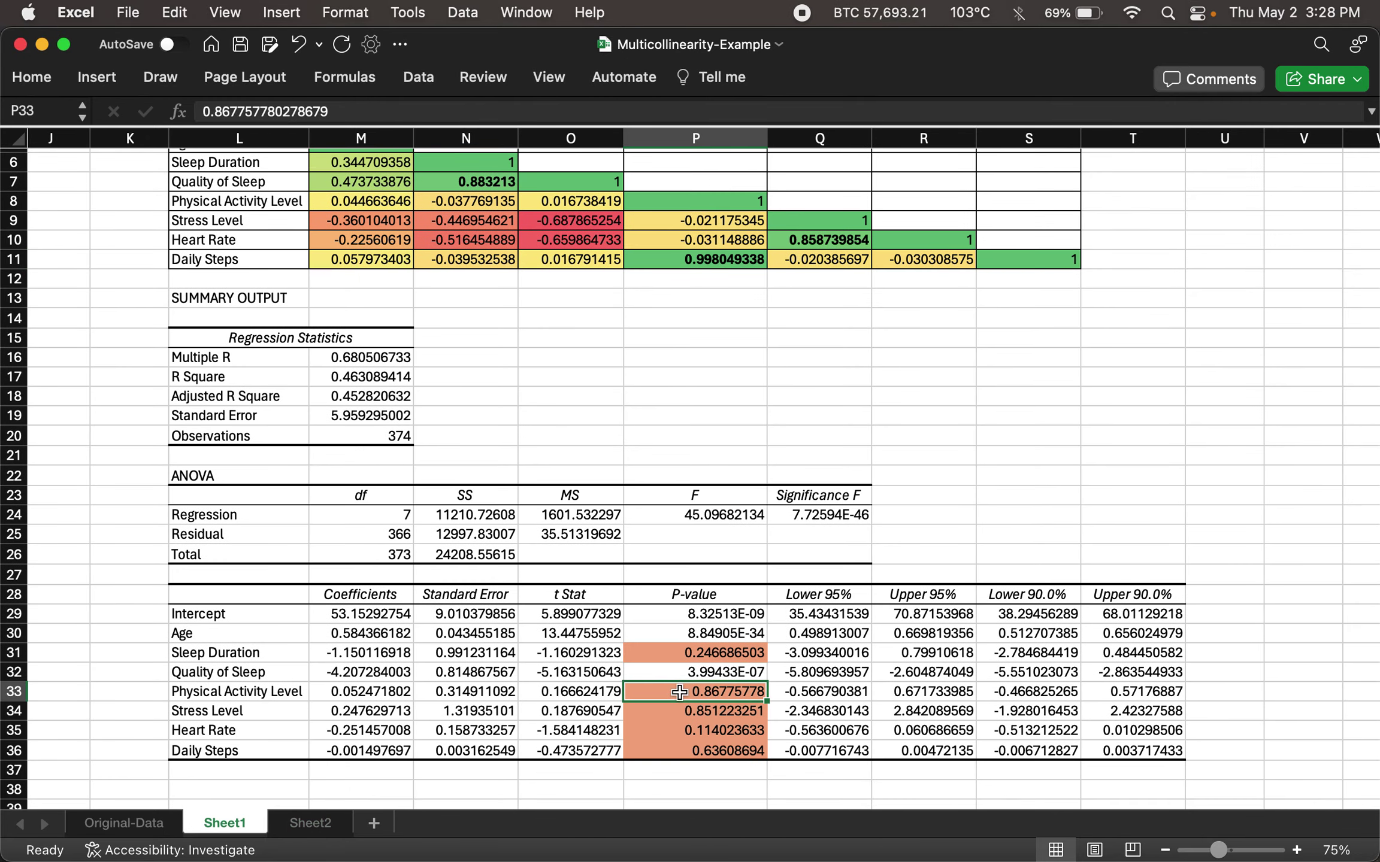
left_click(317, 825)
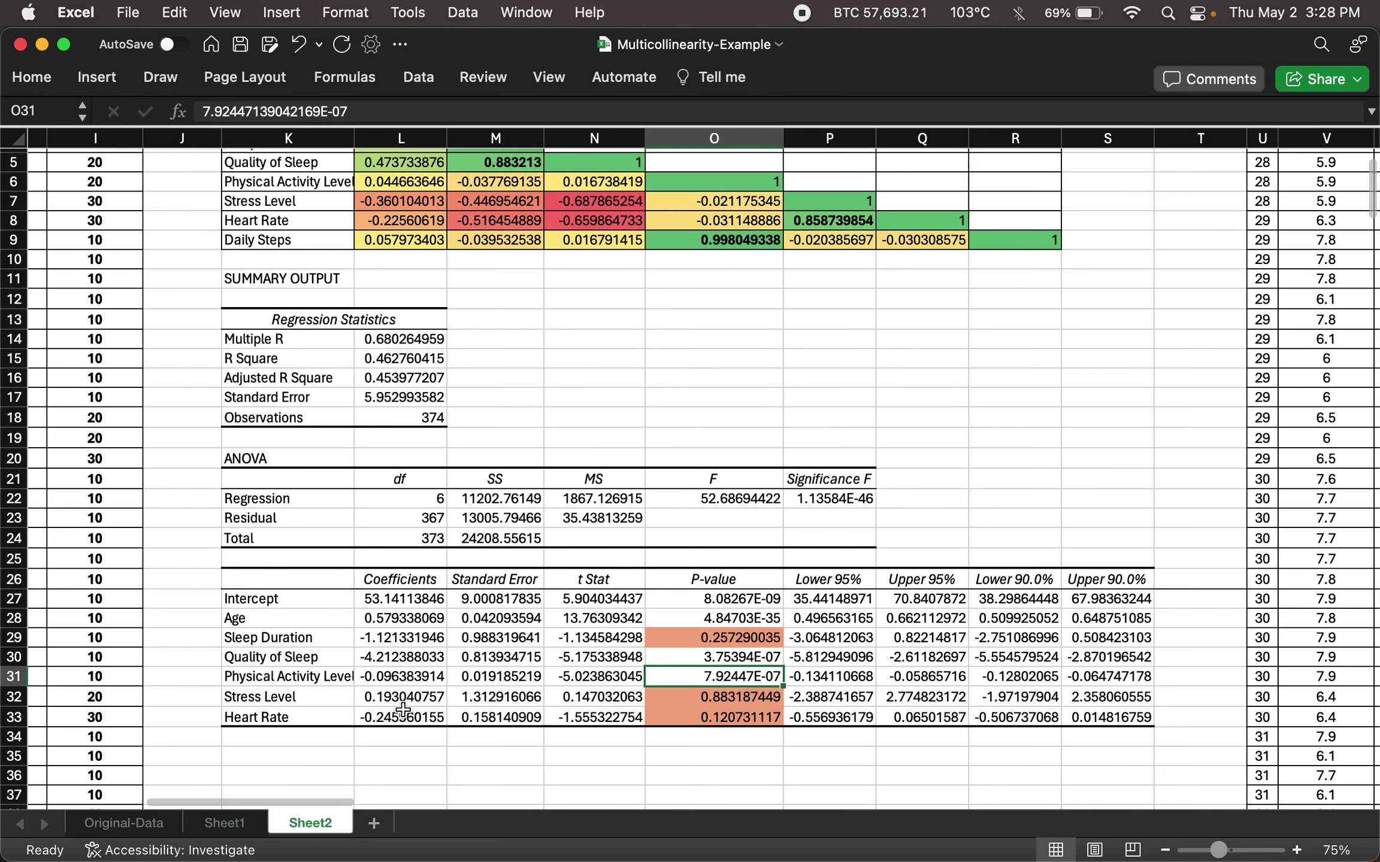
- Review Sheet2's successive data tables, from the one with Daily Steps marked red to the one with Sleep Duration marked red
scroll(384, 236, "up", 4)
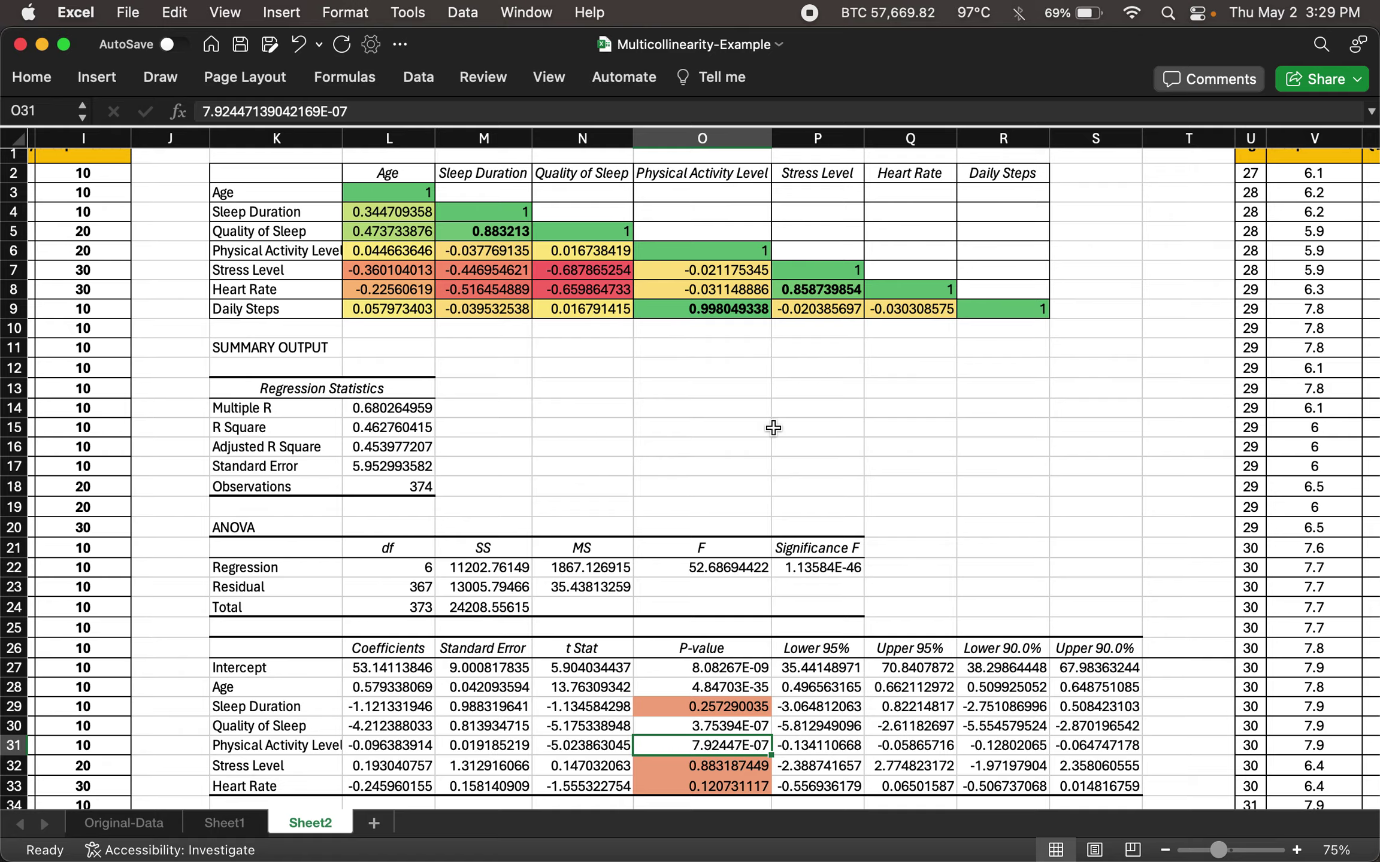
scroll(774, 427, "right", 10)
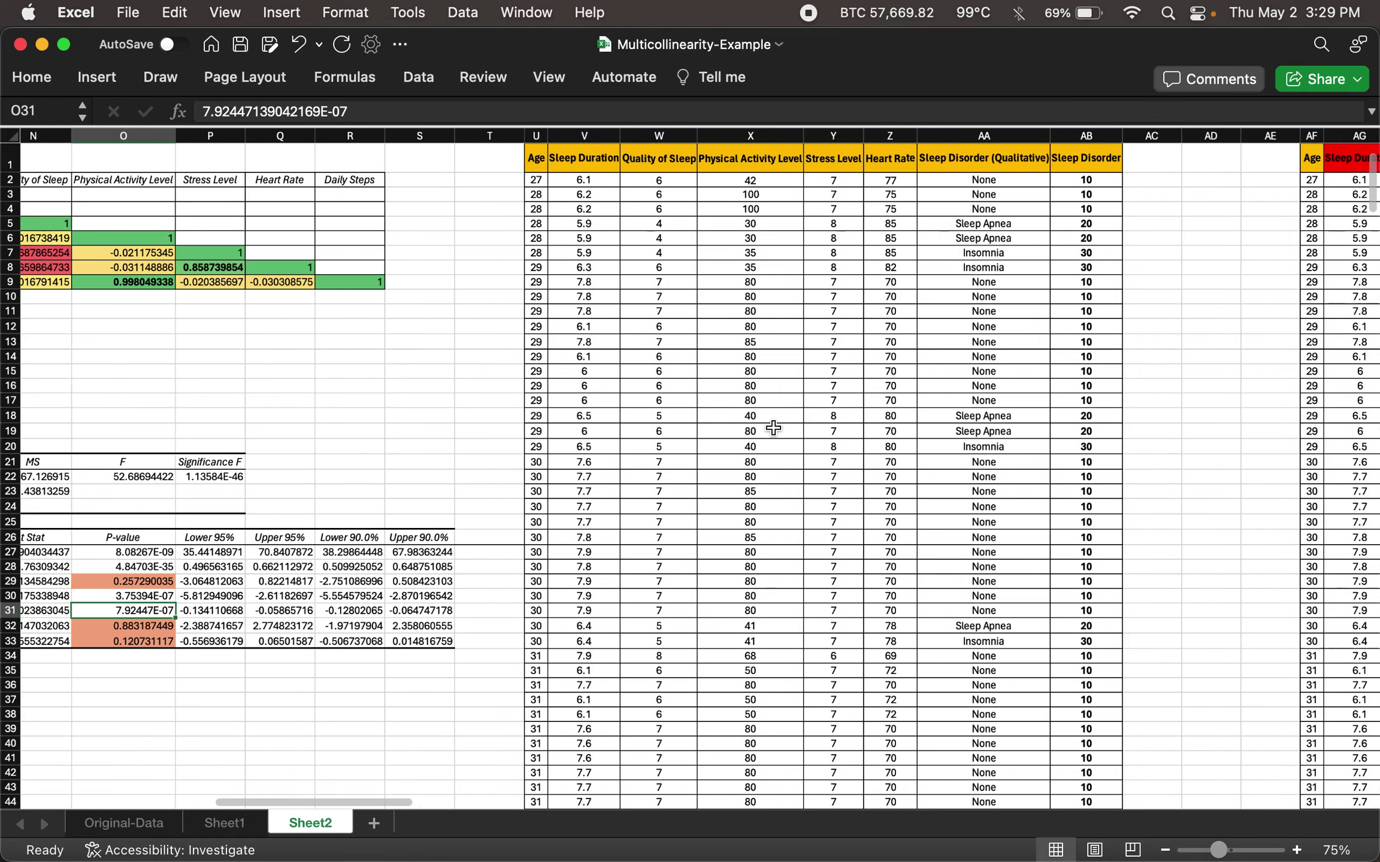
scroll(729, 244, "down", 3)
scroll(635, 346, "left", 2)
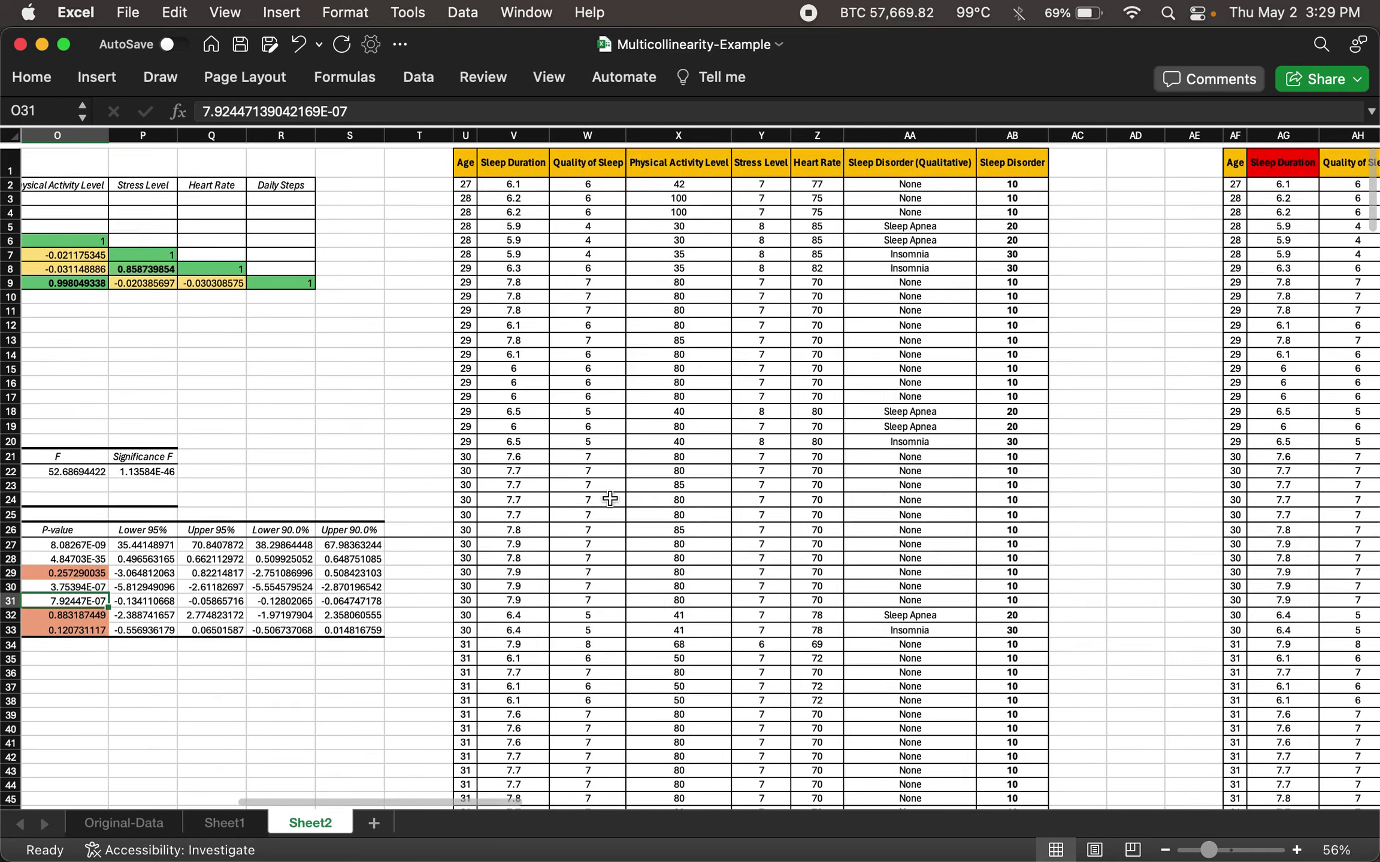
scroll(652, 440, "left", 10)
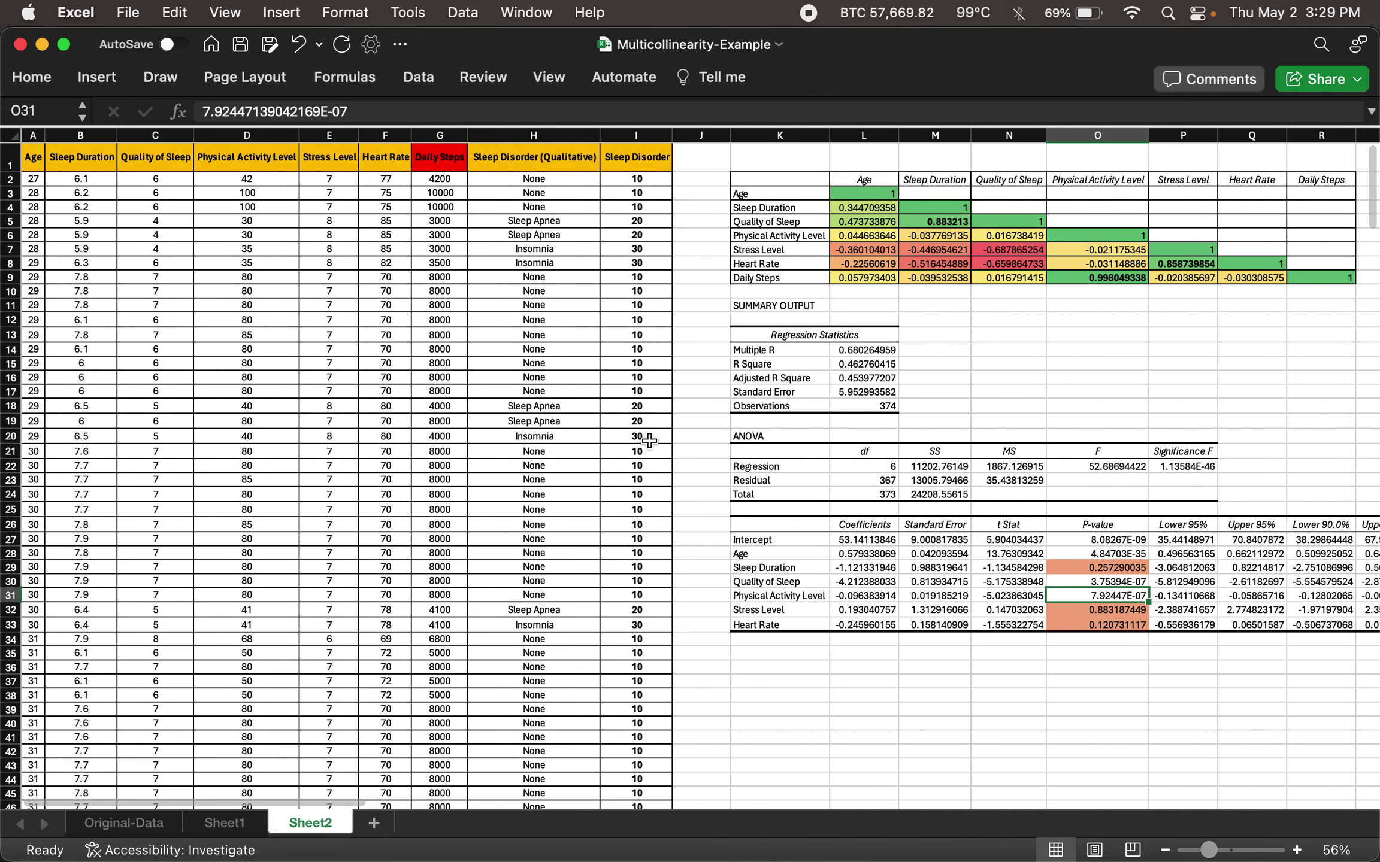
scroll(1025, 427, "right", 10)
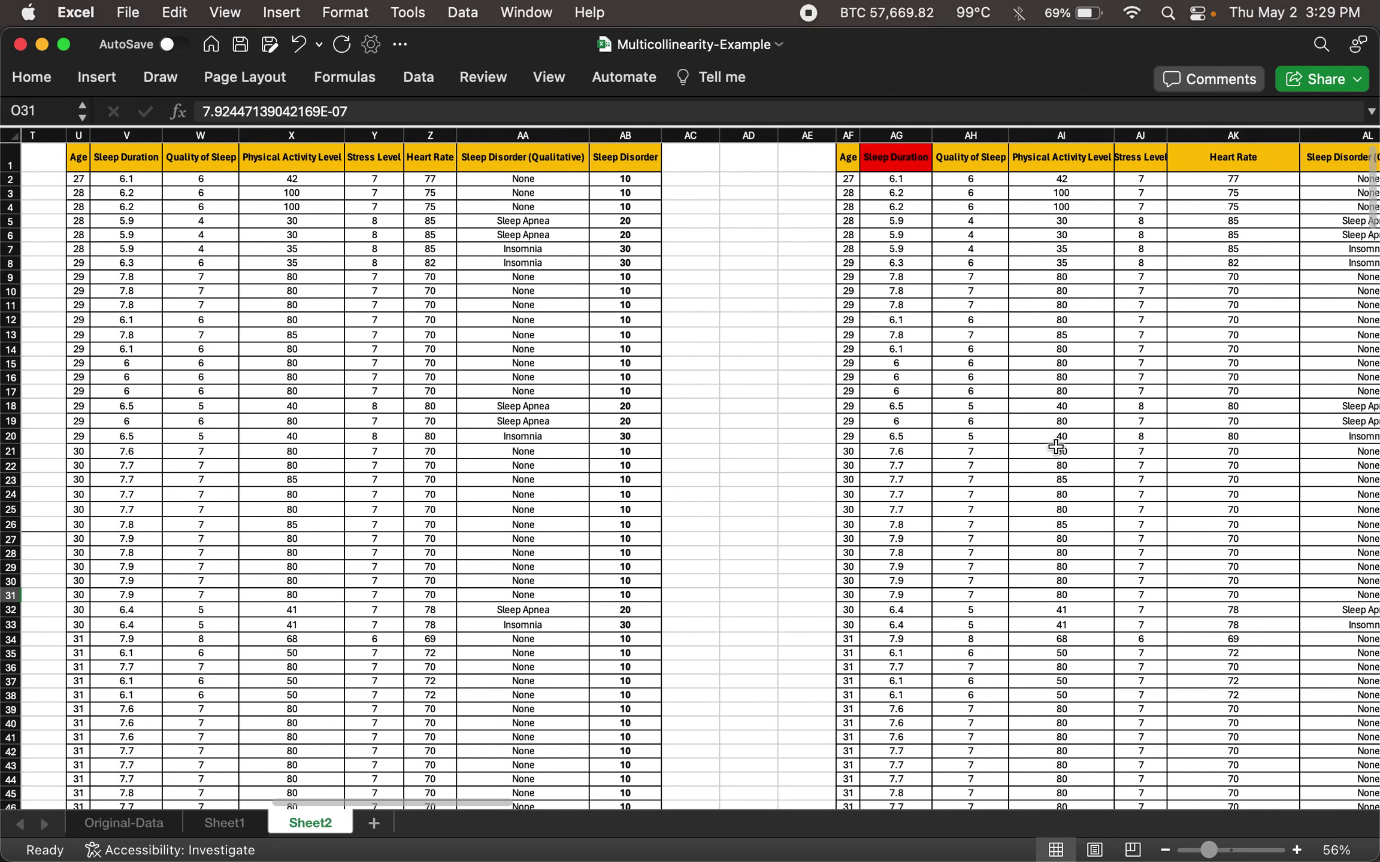
- Move on to Sheet2's output without Sleep Duration and examine the Sleep Duration–Quality of Sleep correlation in its matrix
scroll(875, 228, "right", 10)
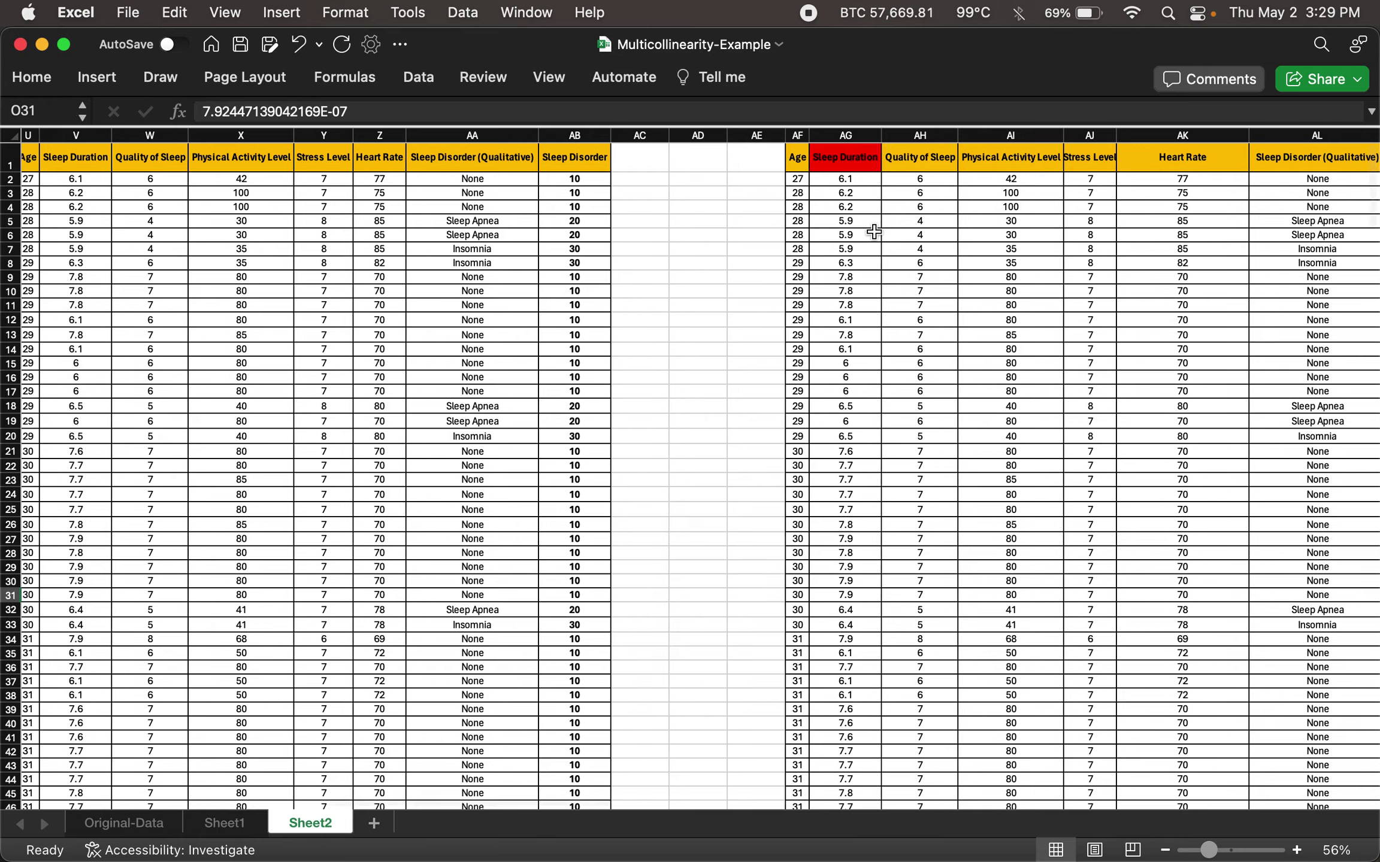
scroll(874, 231, "right", 5)
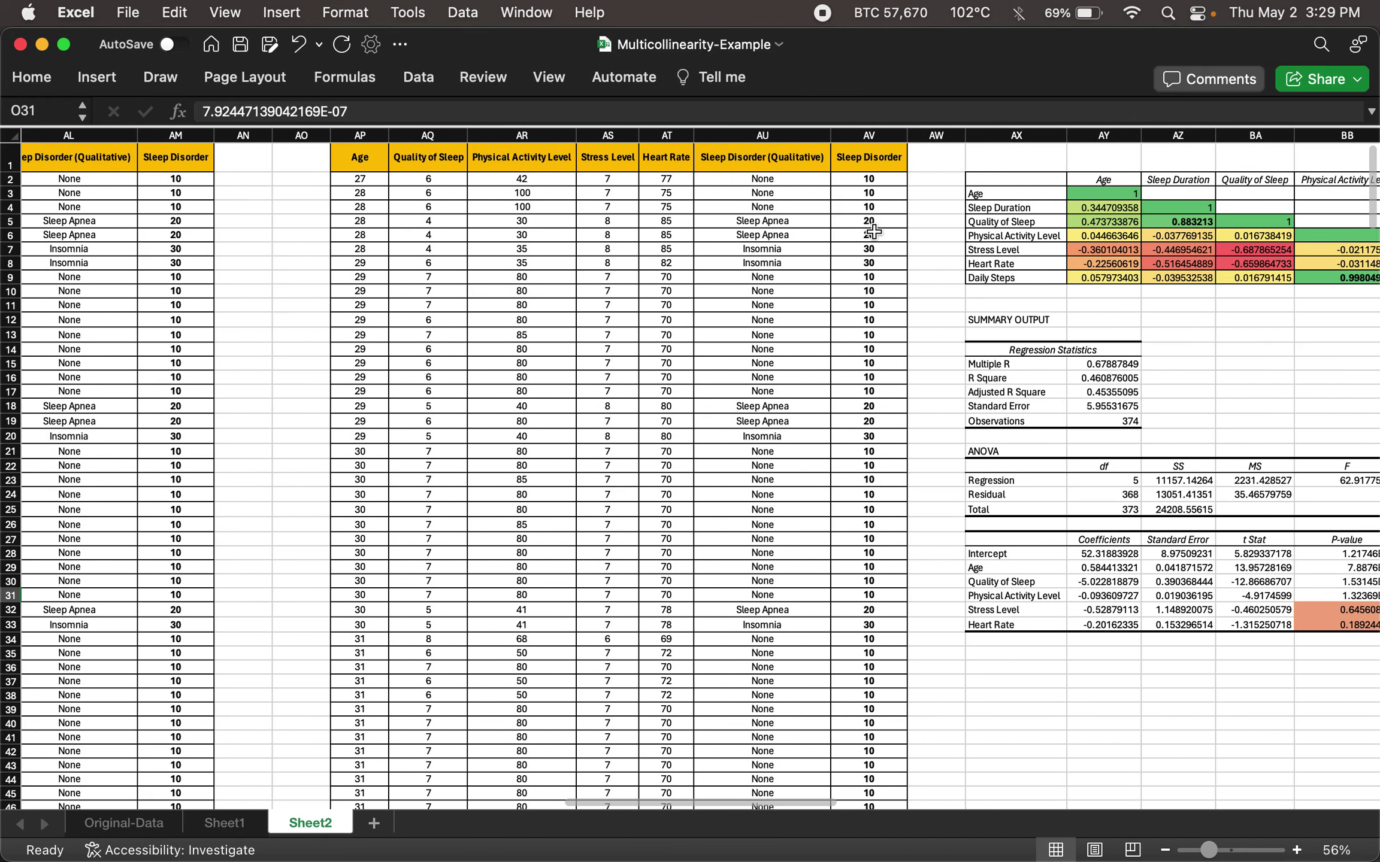
scroll(638, 536, "right", 3)
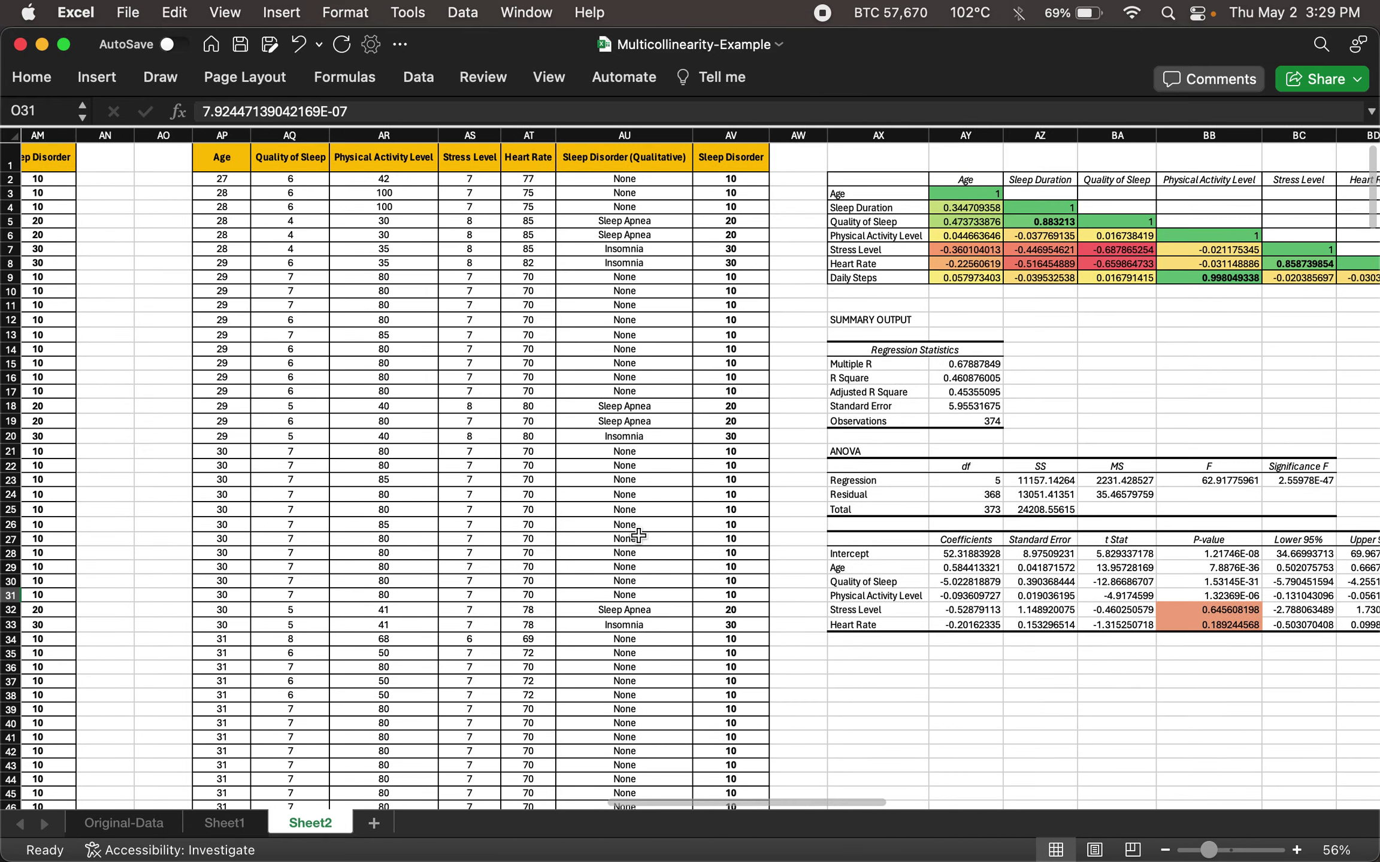
scroll(1173, 346, "right", 3)
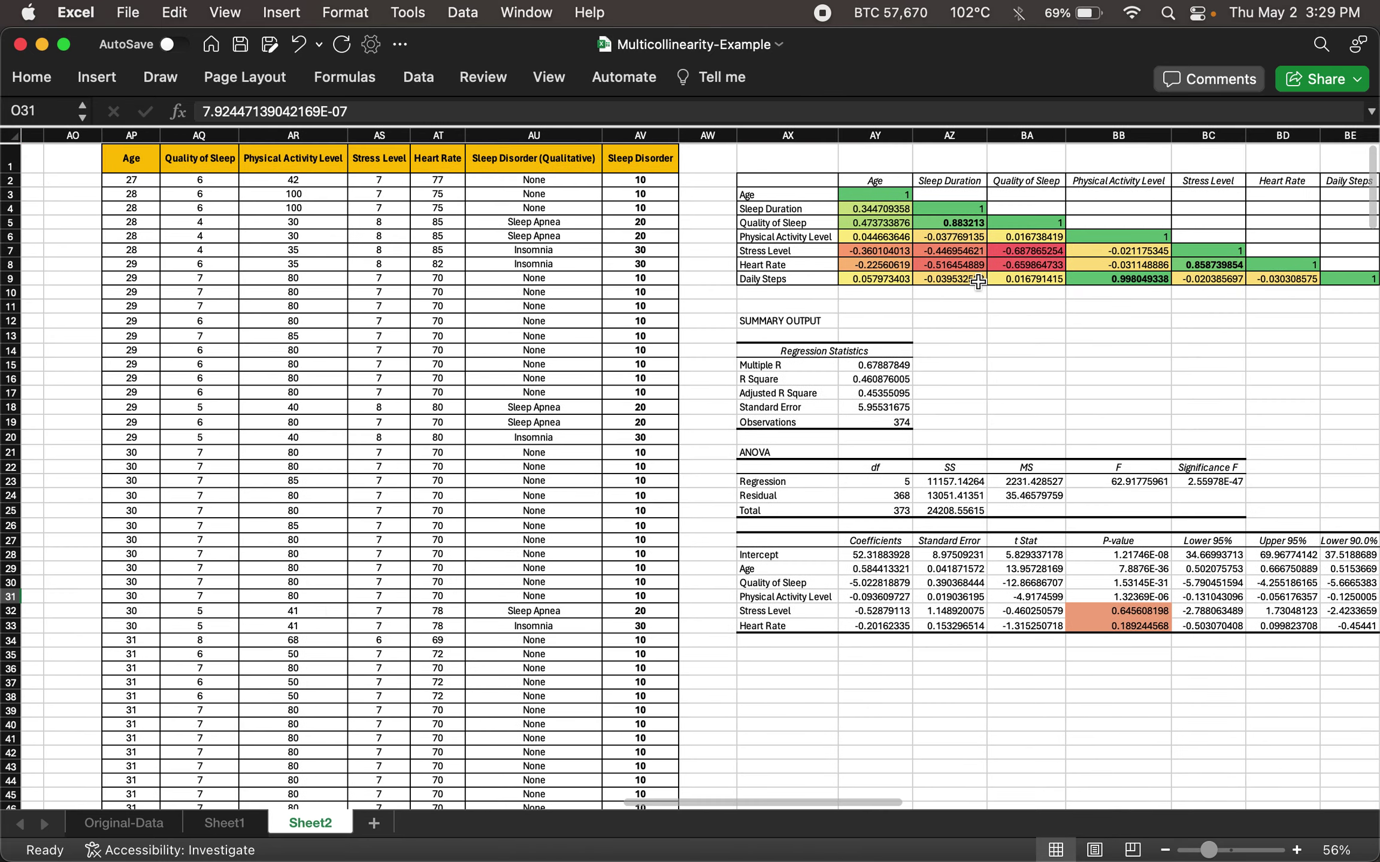
left_click(952, 222)
scroll(1059, 242, "up", 5)
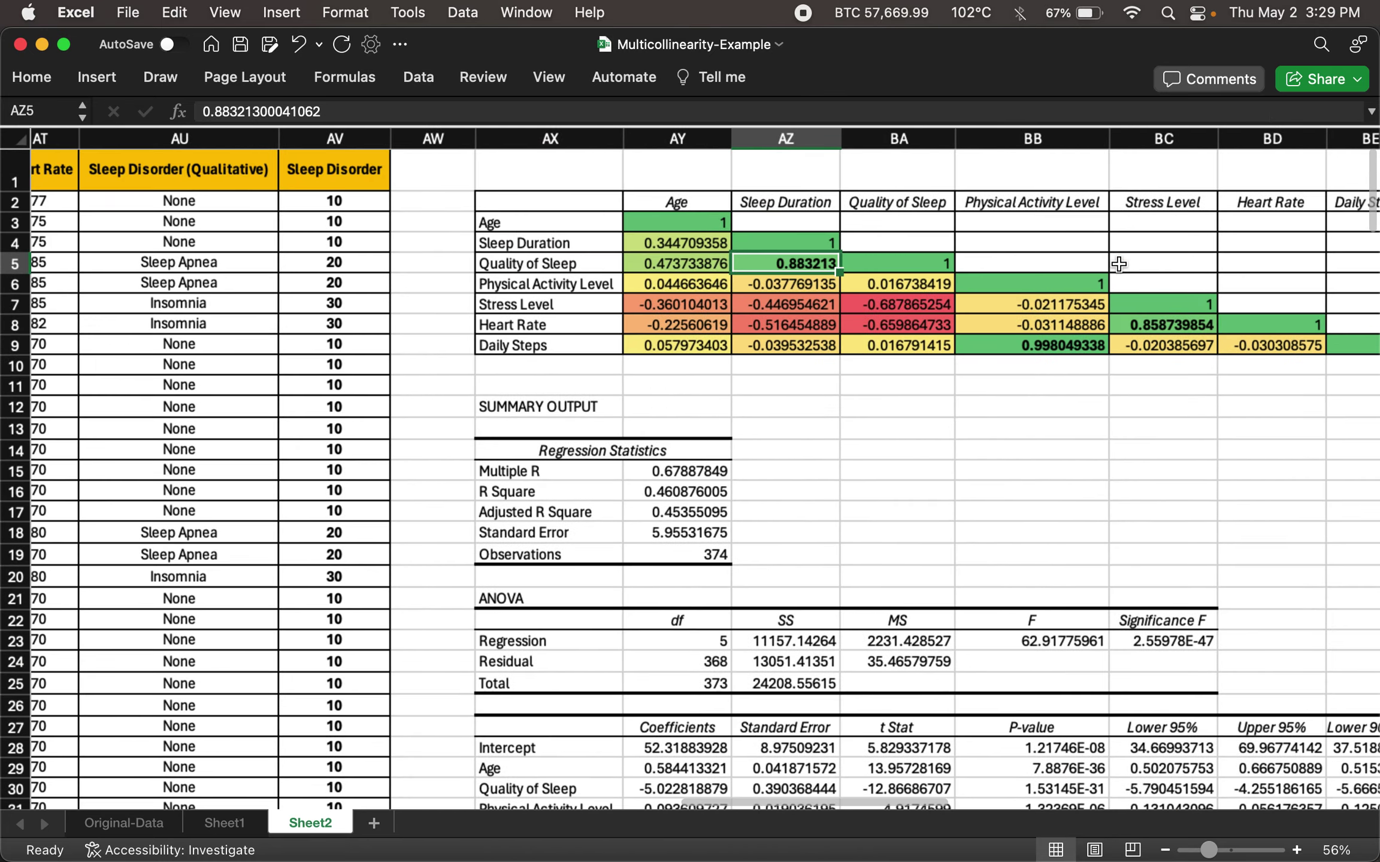
scroll(1118, 265, "up", 5)
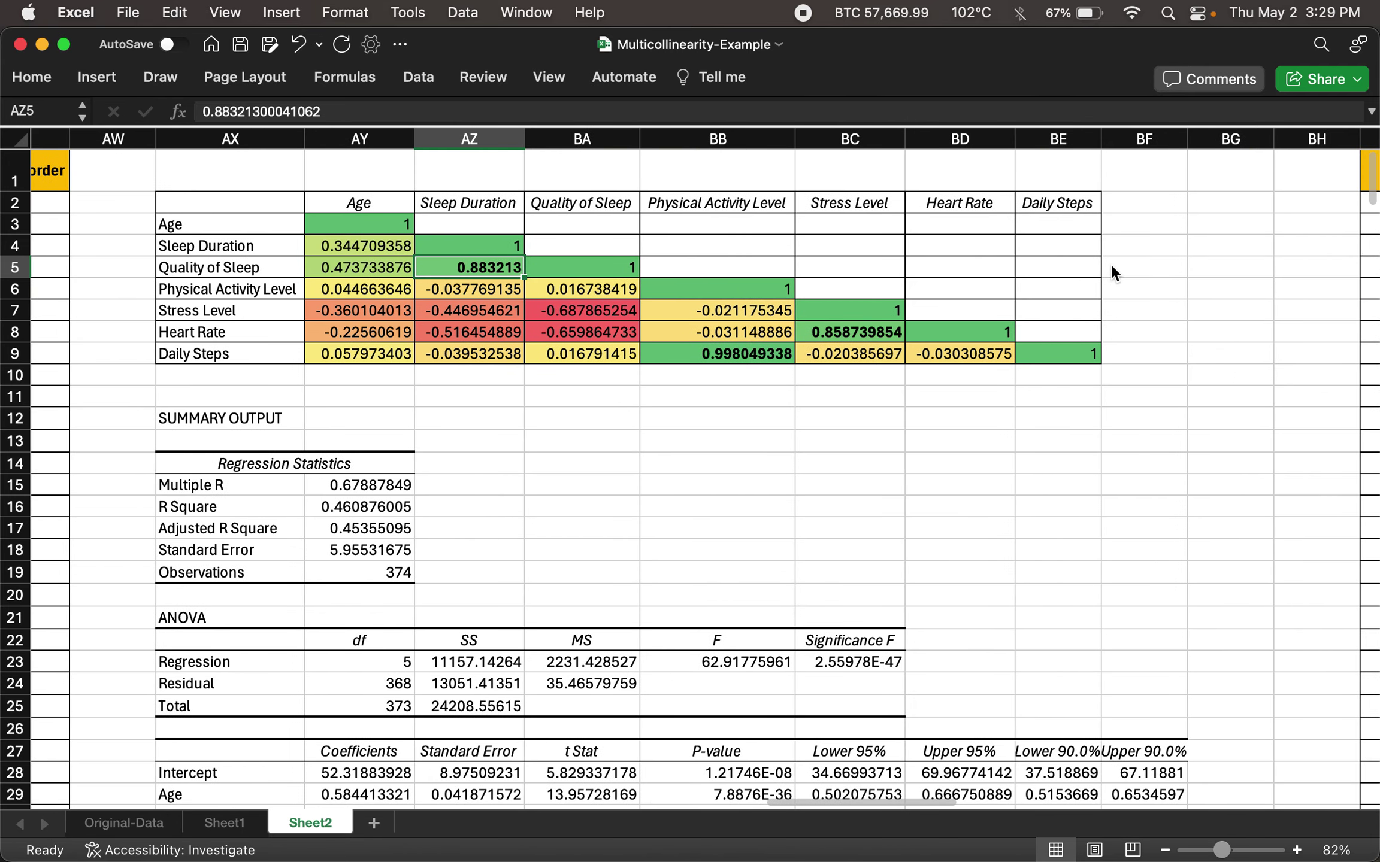
left_click(229, 273)
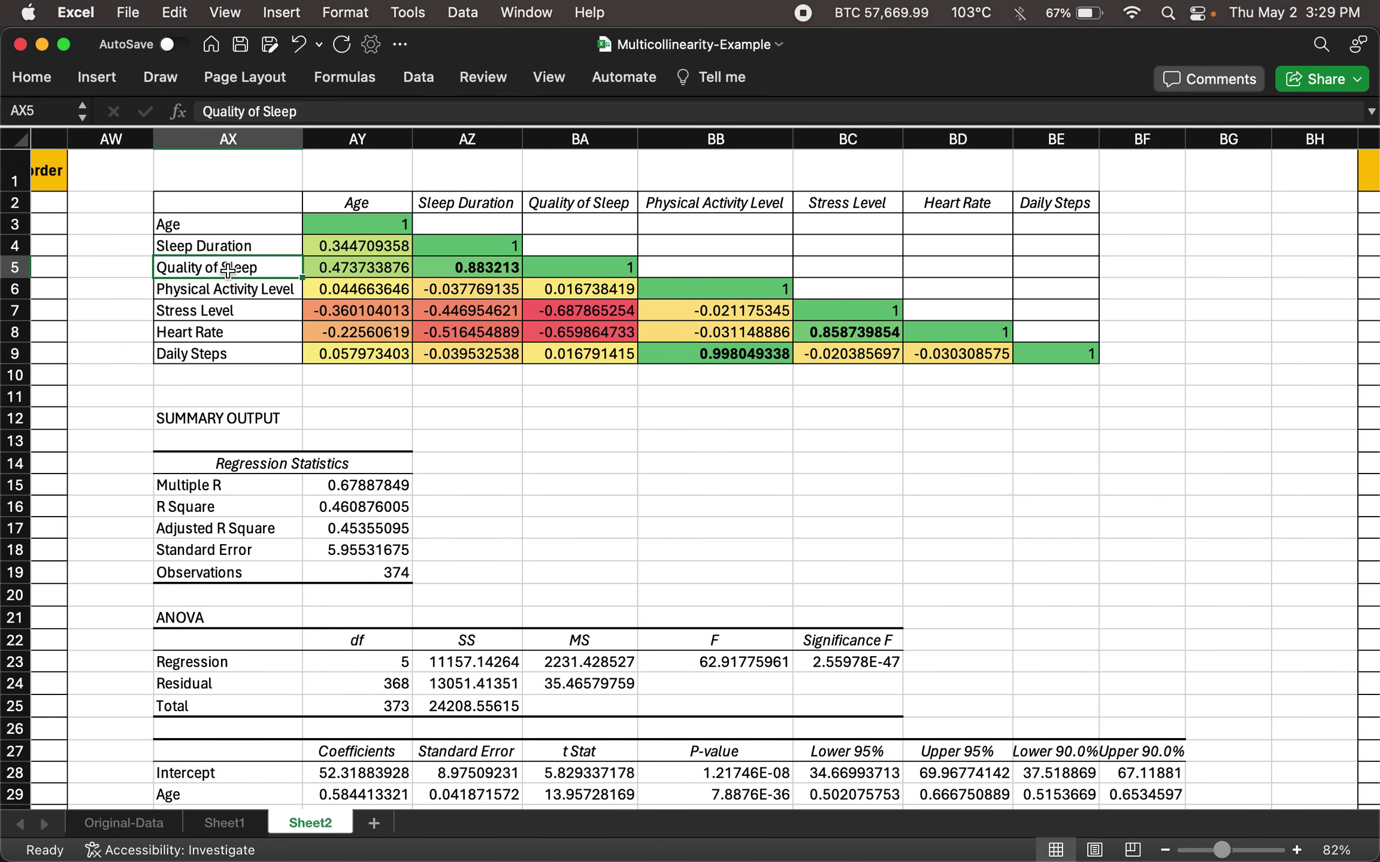
- Check the Quality of Sleep P-value in the regression output that leaves out Sleep Duration
scroll(573, 490, "down", 5)
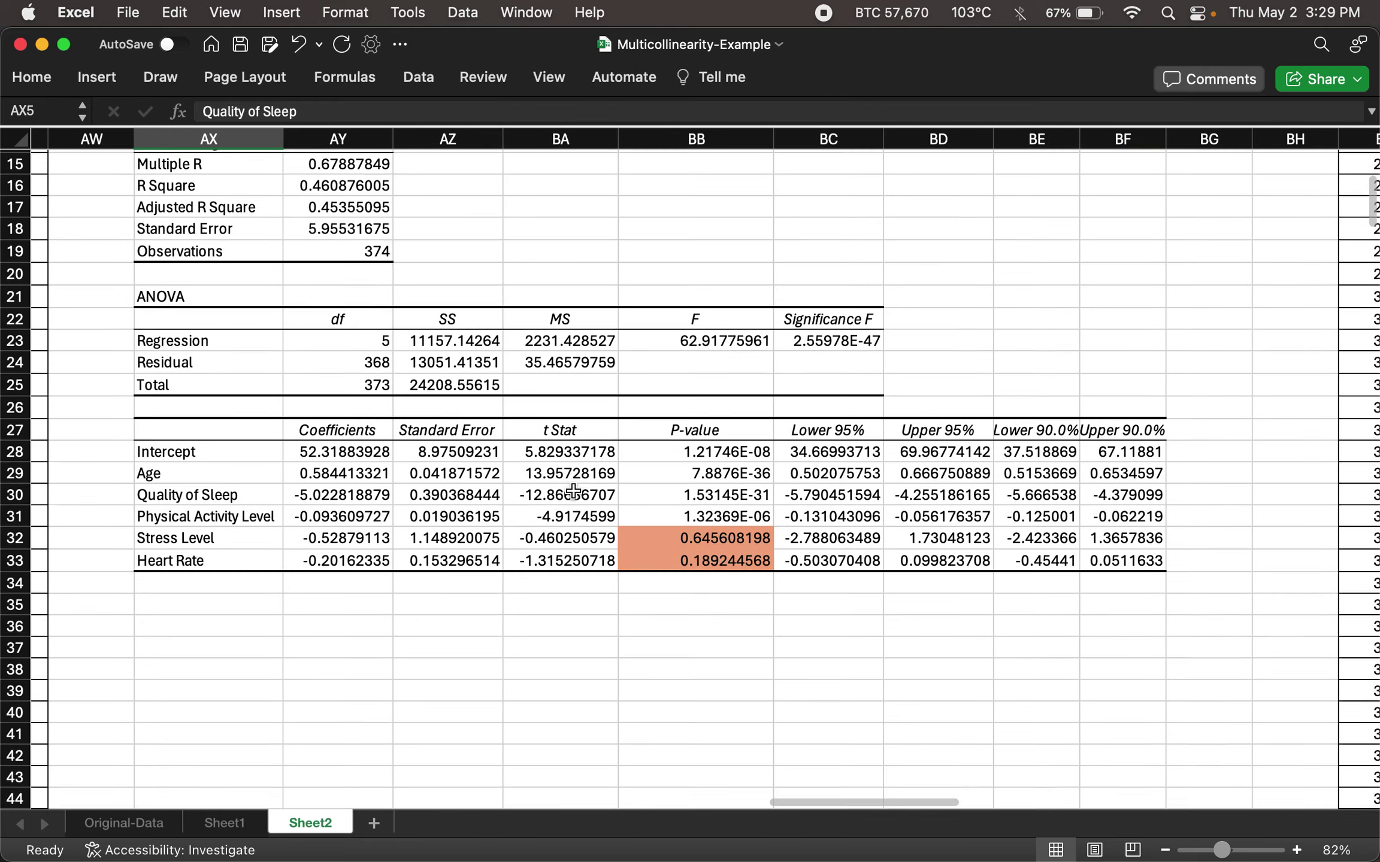
scroll(573, 489, "up", 2)
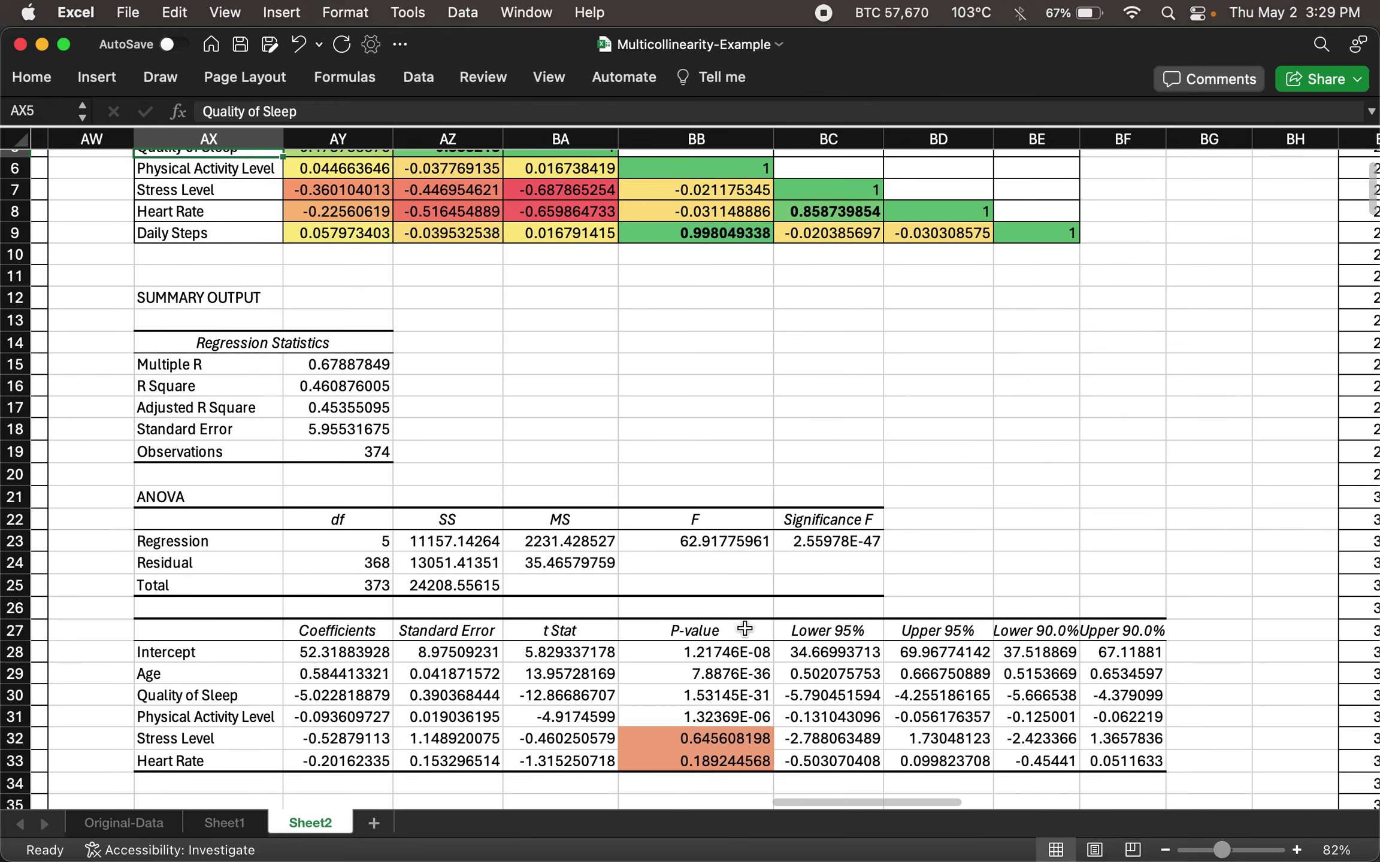
scroll(700, 642, "up", 1)
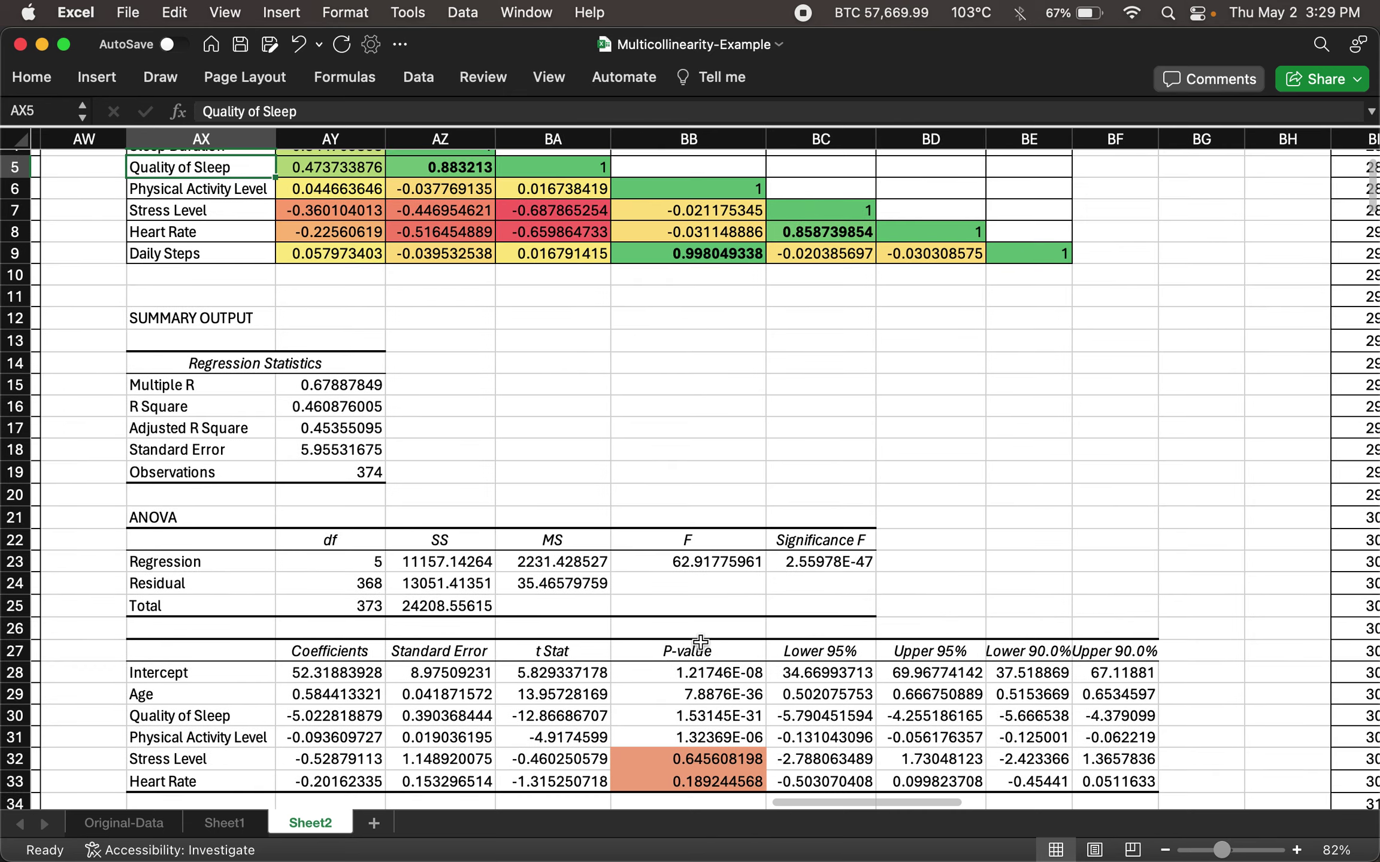
left_click(700, 718)
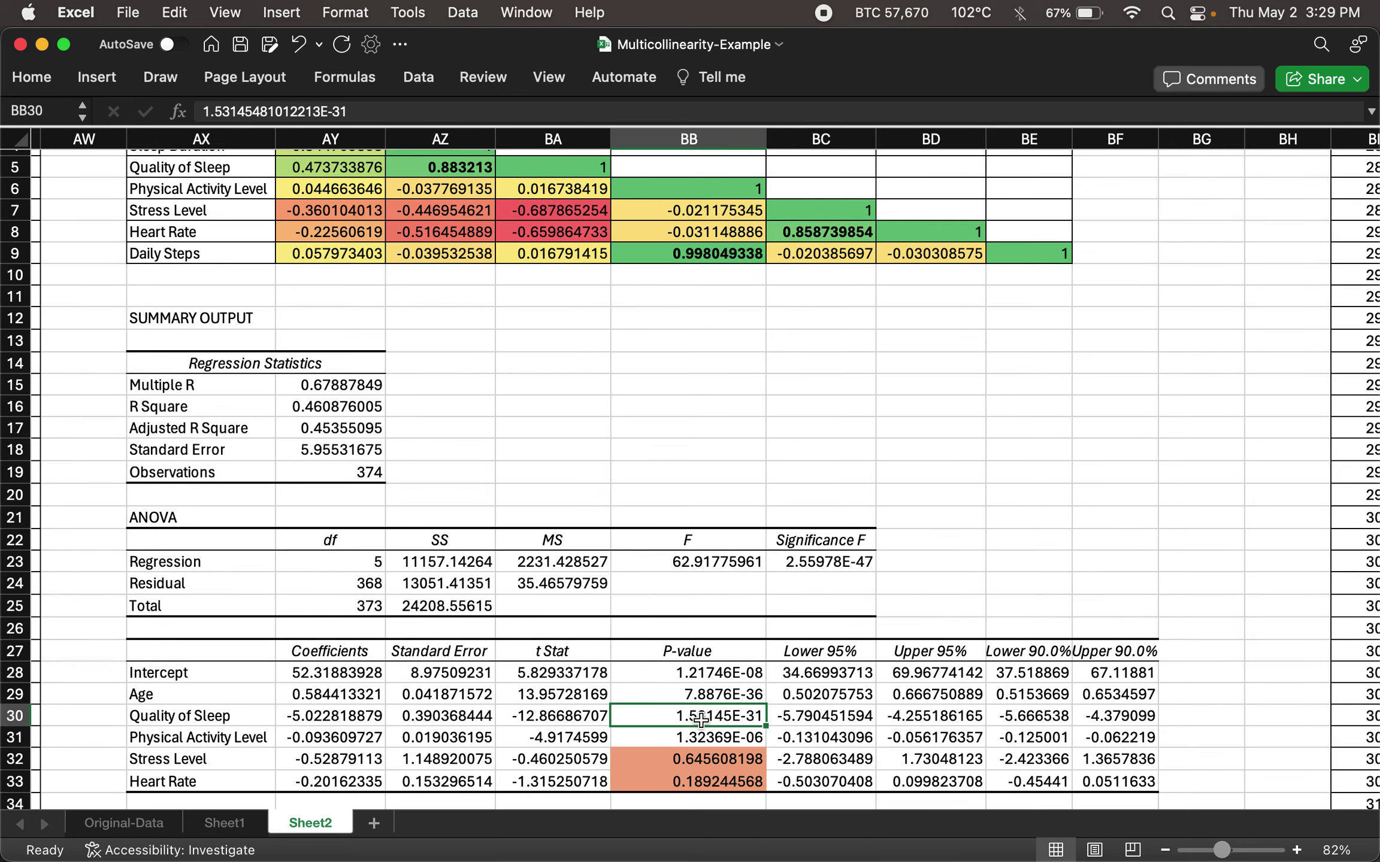
- Compare it with the Quality of Sleep P-value in Sheet2's earlier regression that still includes Sleep Duration
scroll(700, 718, "left", 10)
scroll(701, 719, "left", 15)
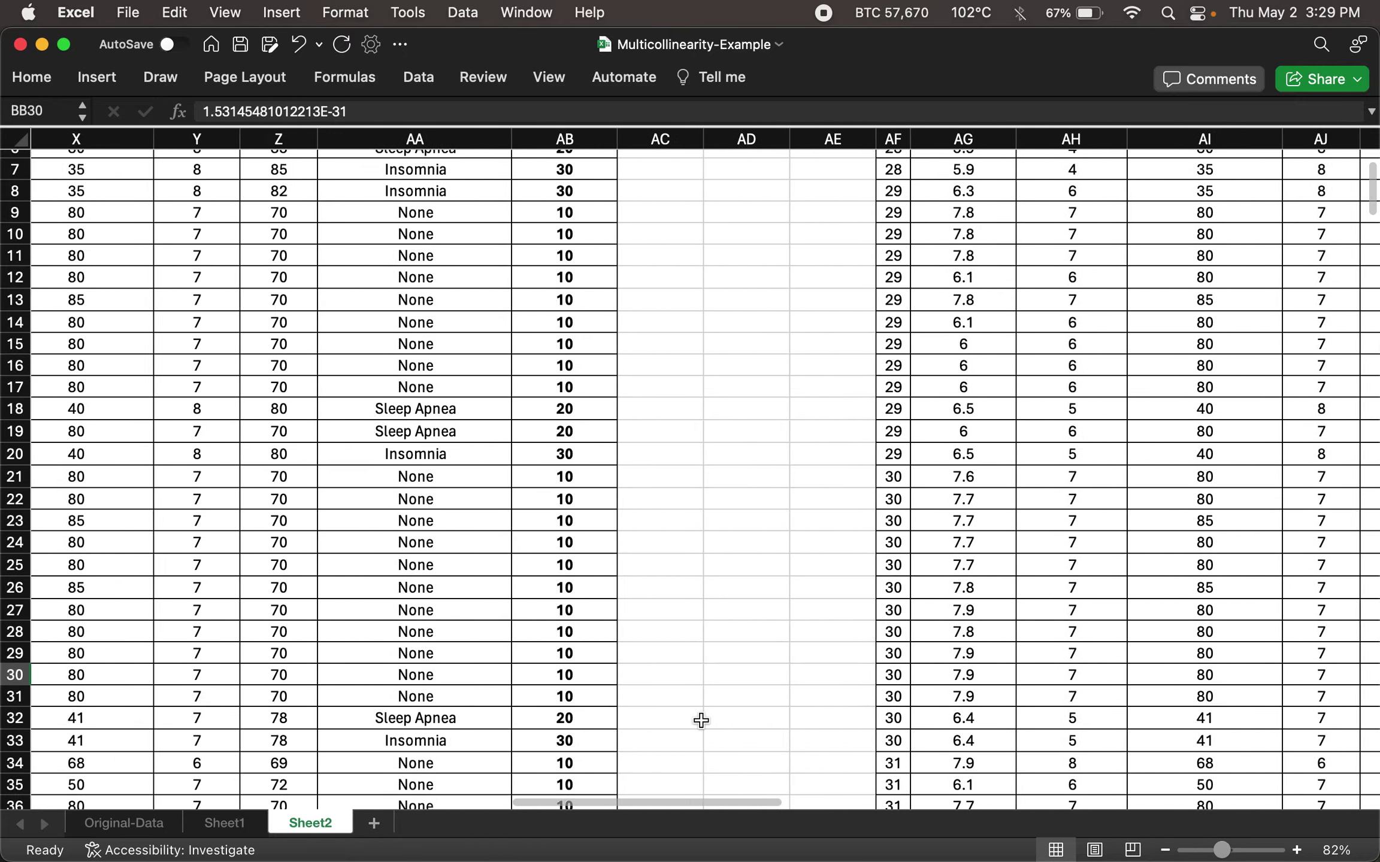
scroll(700, 721, "left", 3)
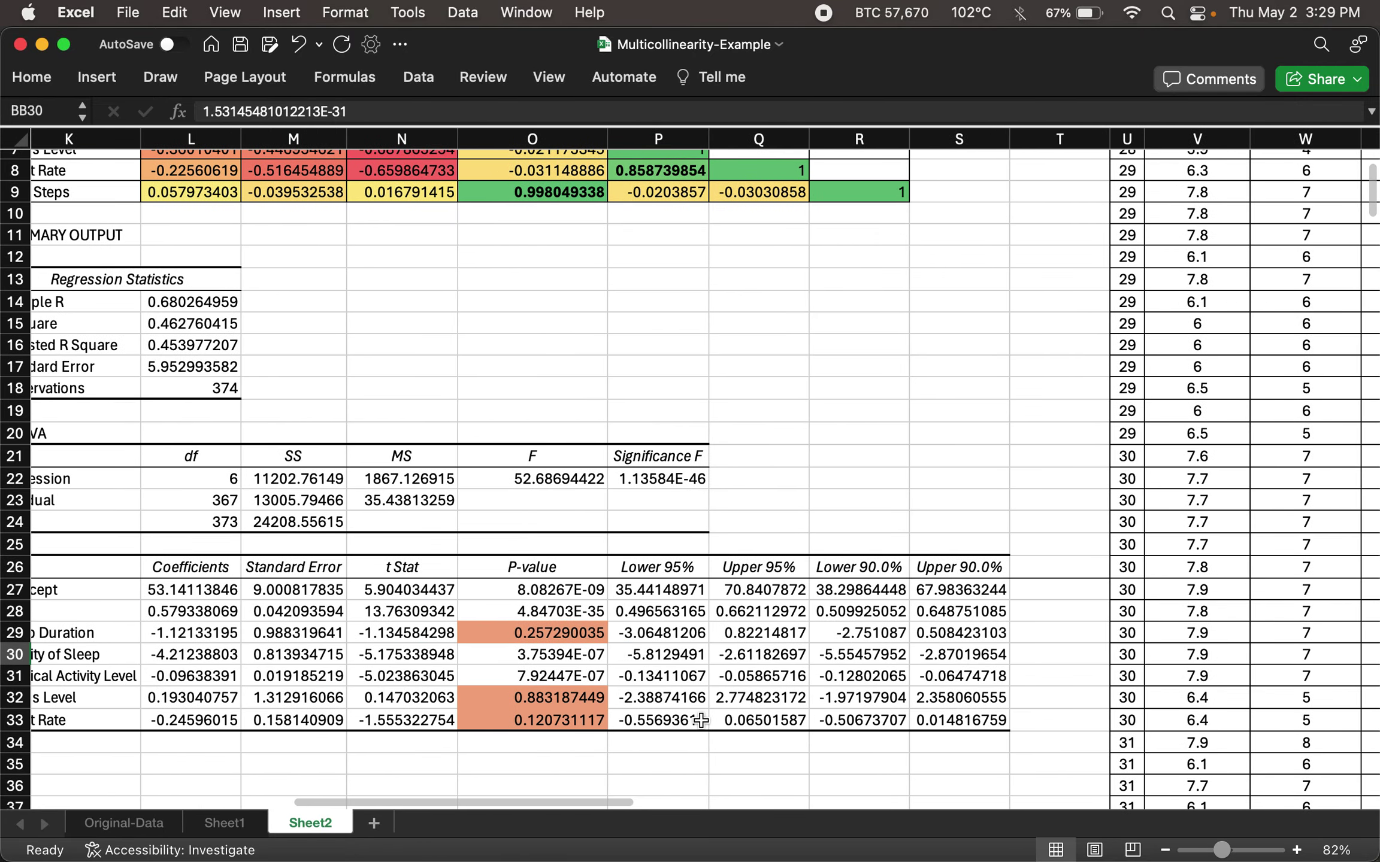
left_click(685, 639)
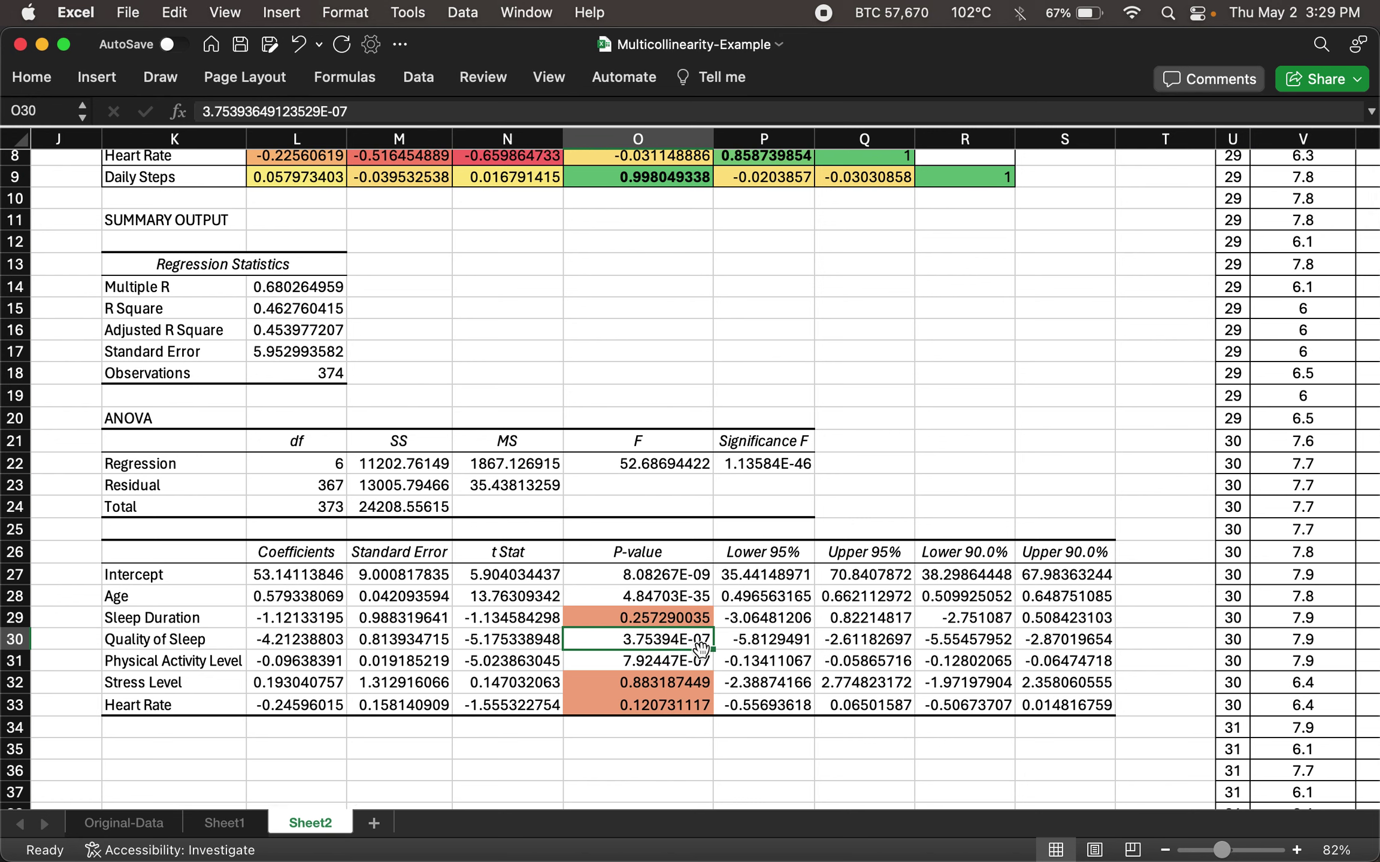
- Return to the regression output without Sleep Duration and select its Quality of Sleep P-value again
scroll(695, 646, "right", 20)
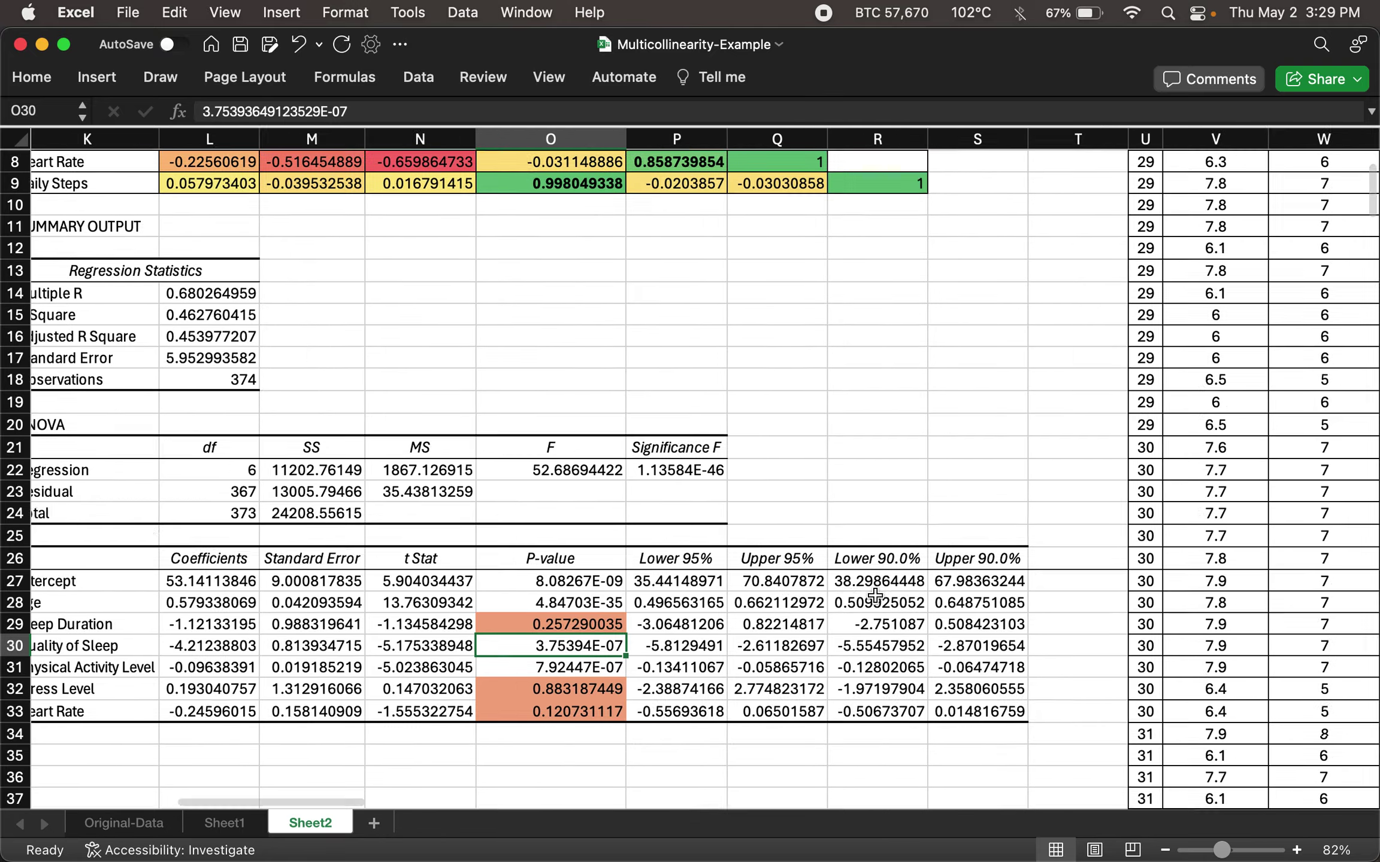
scroll(875, 595, "right", 10)
scroll(875, 596, "up", 6)
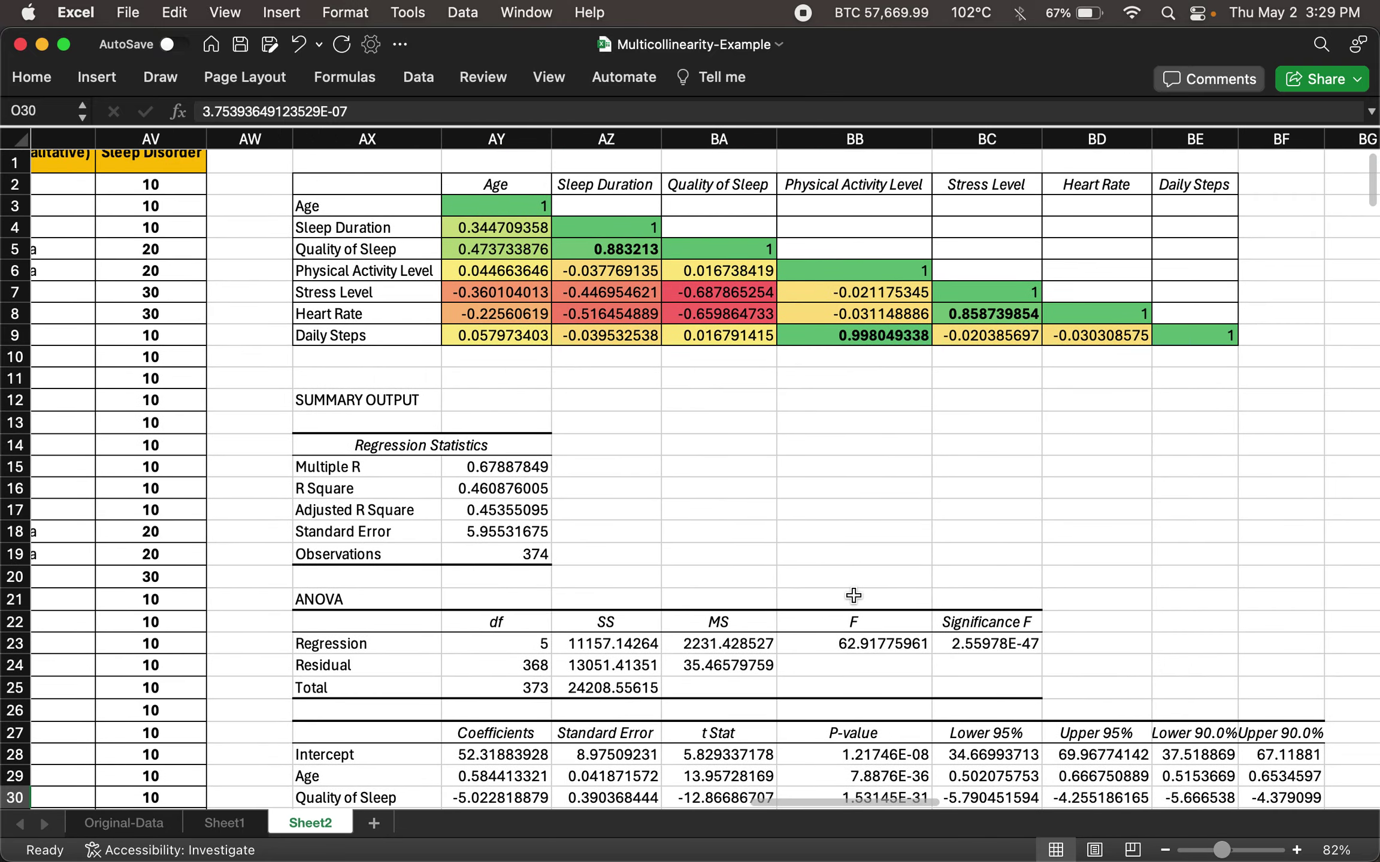
scroll(854, 596, "down", 1)
scroll(853, 596, "right", 2)
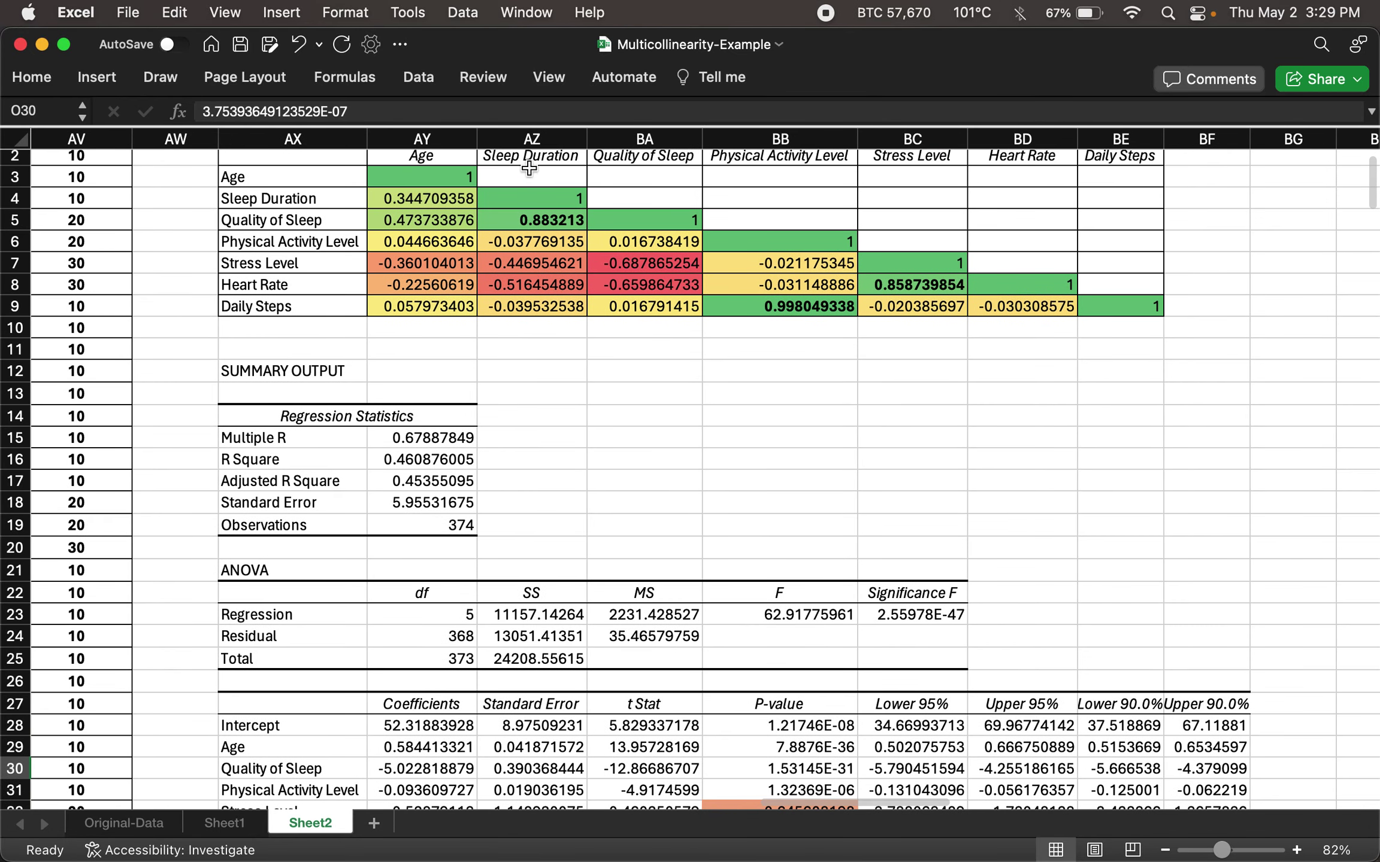
scroll(780, 572, "down", 4)
left_click(833, 670)
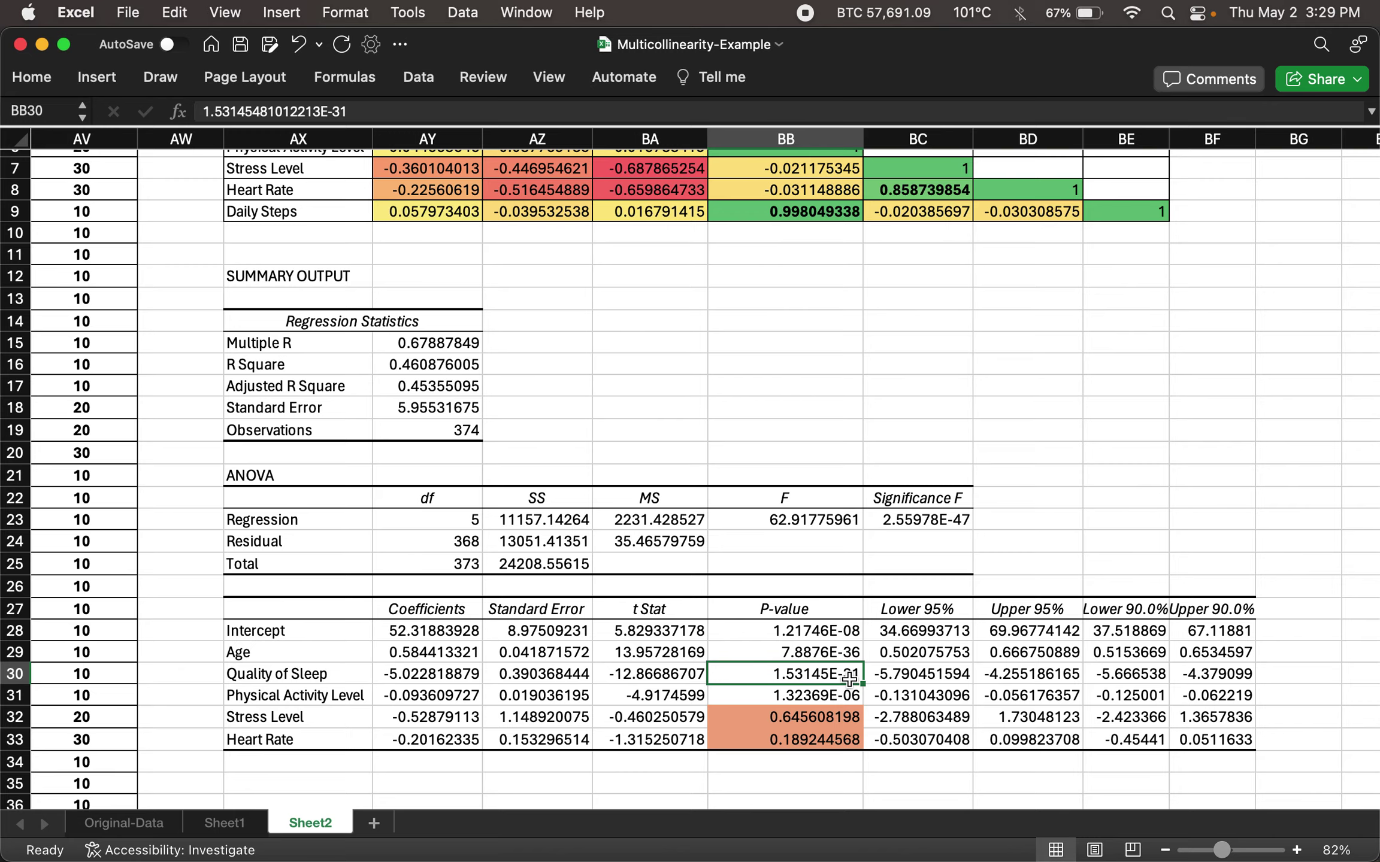
- Review the Sleep Duration and Quality of Sleep labels in the correlation matrix alongside the Quality of Sleep P-value below
scroll(784, 593, "up", 3)
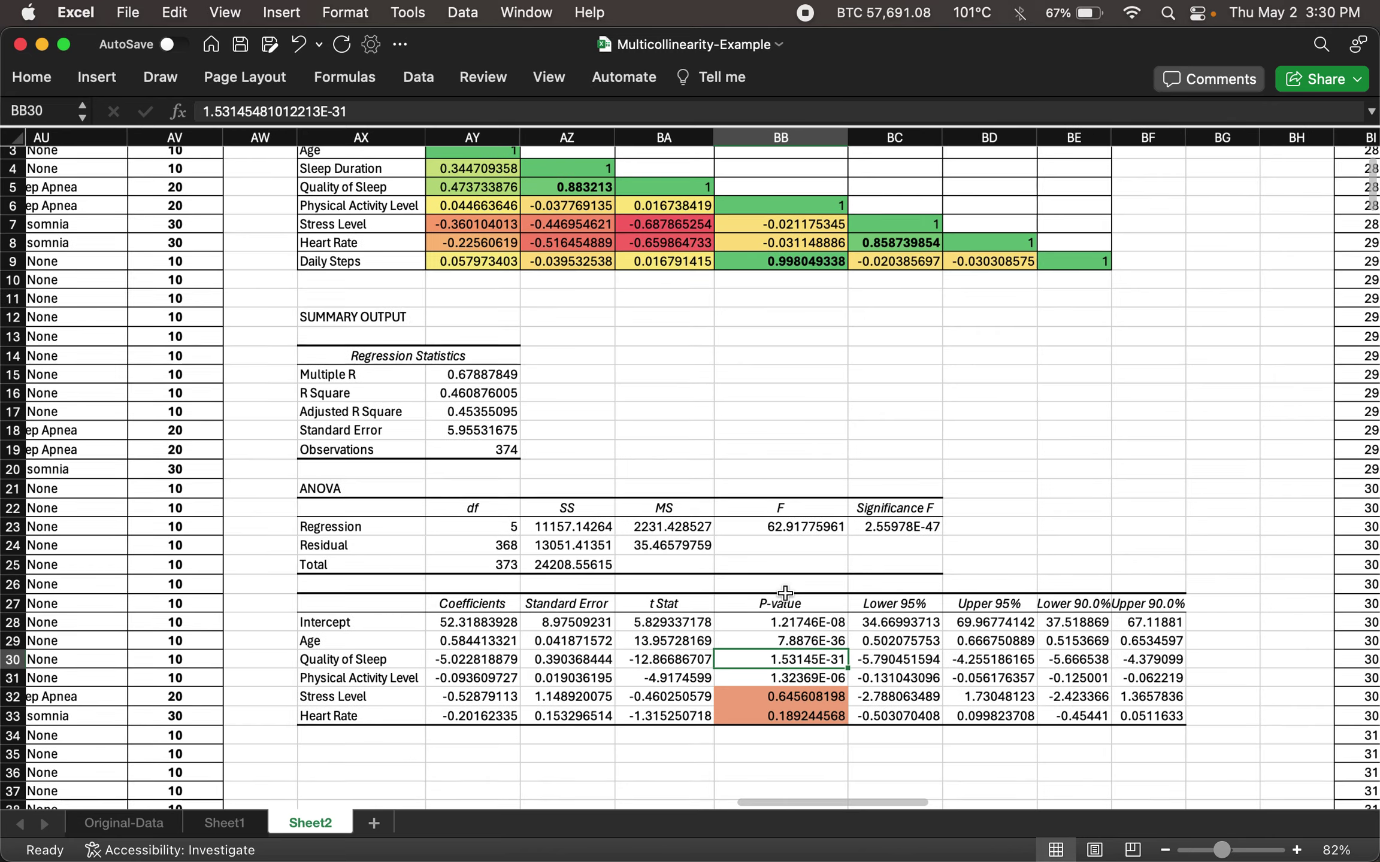
scroll(785, 592, "up", 3)
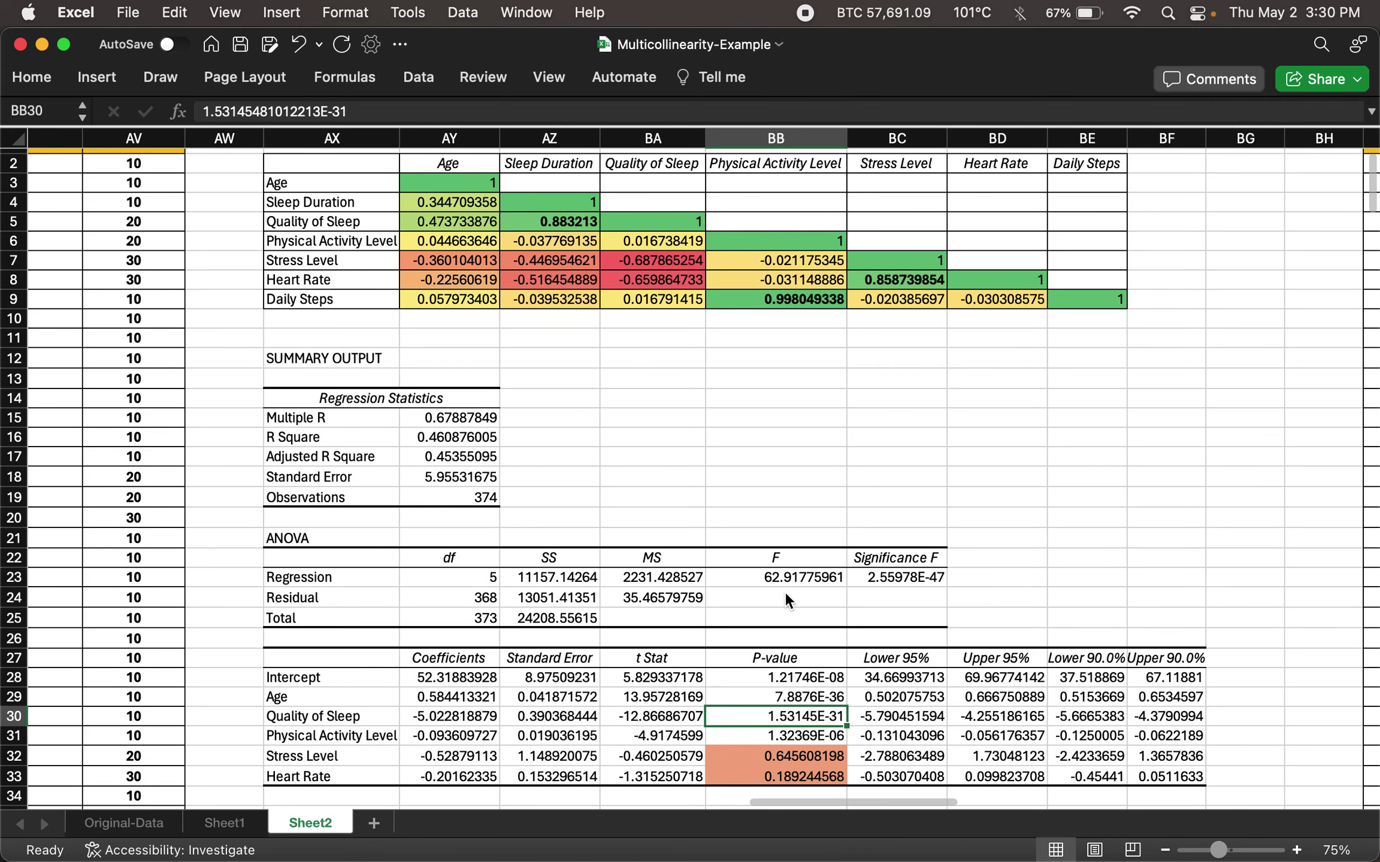
left_click(561, 167)
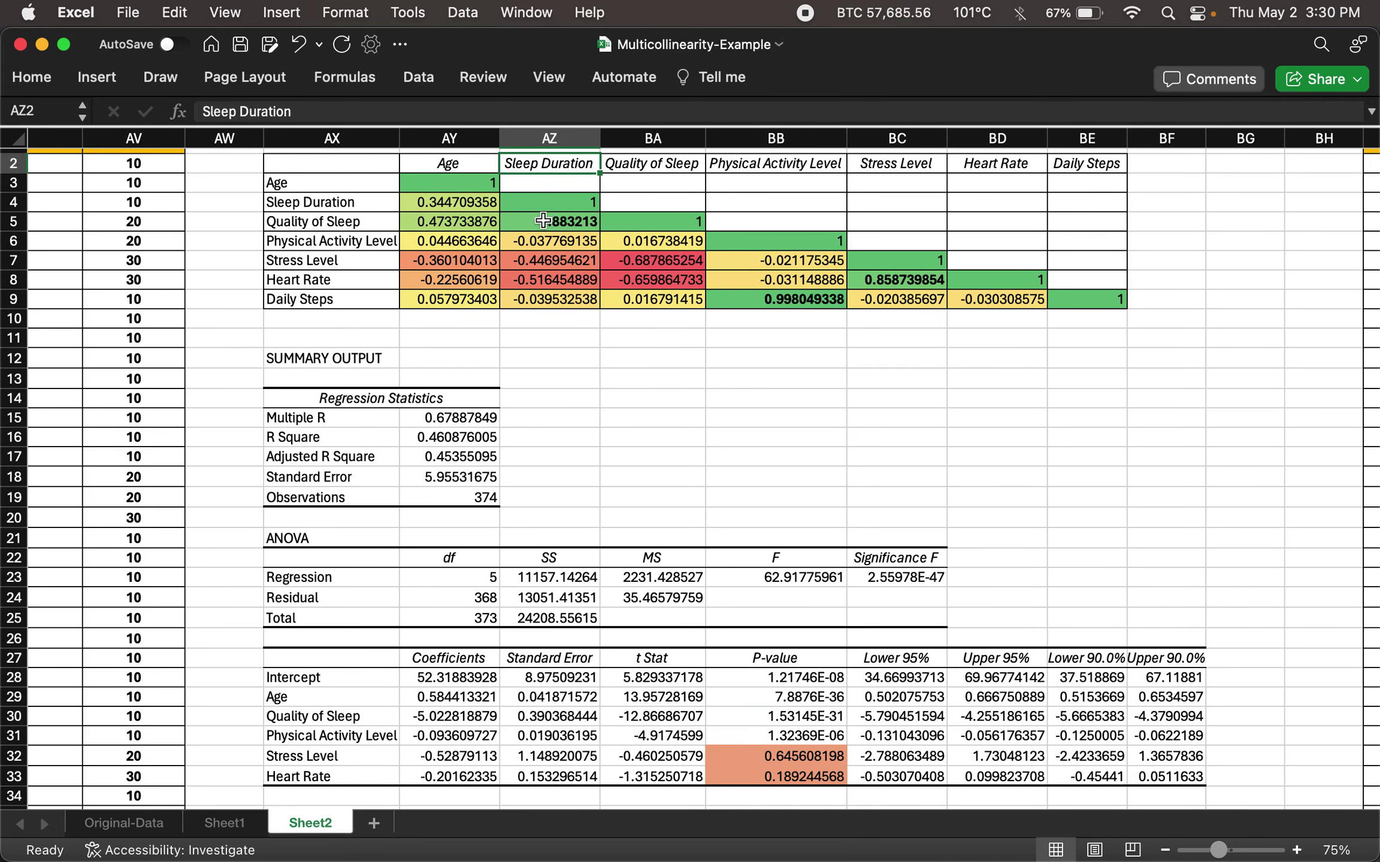
left_click(369, 221)
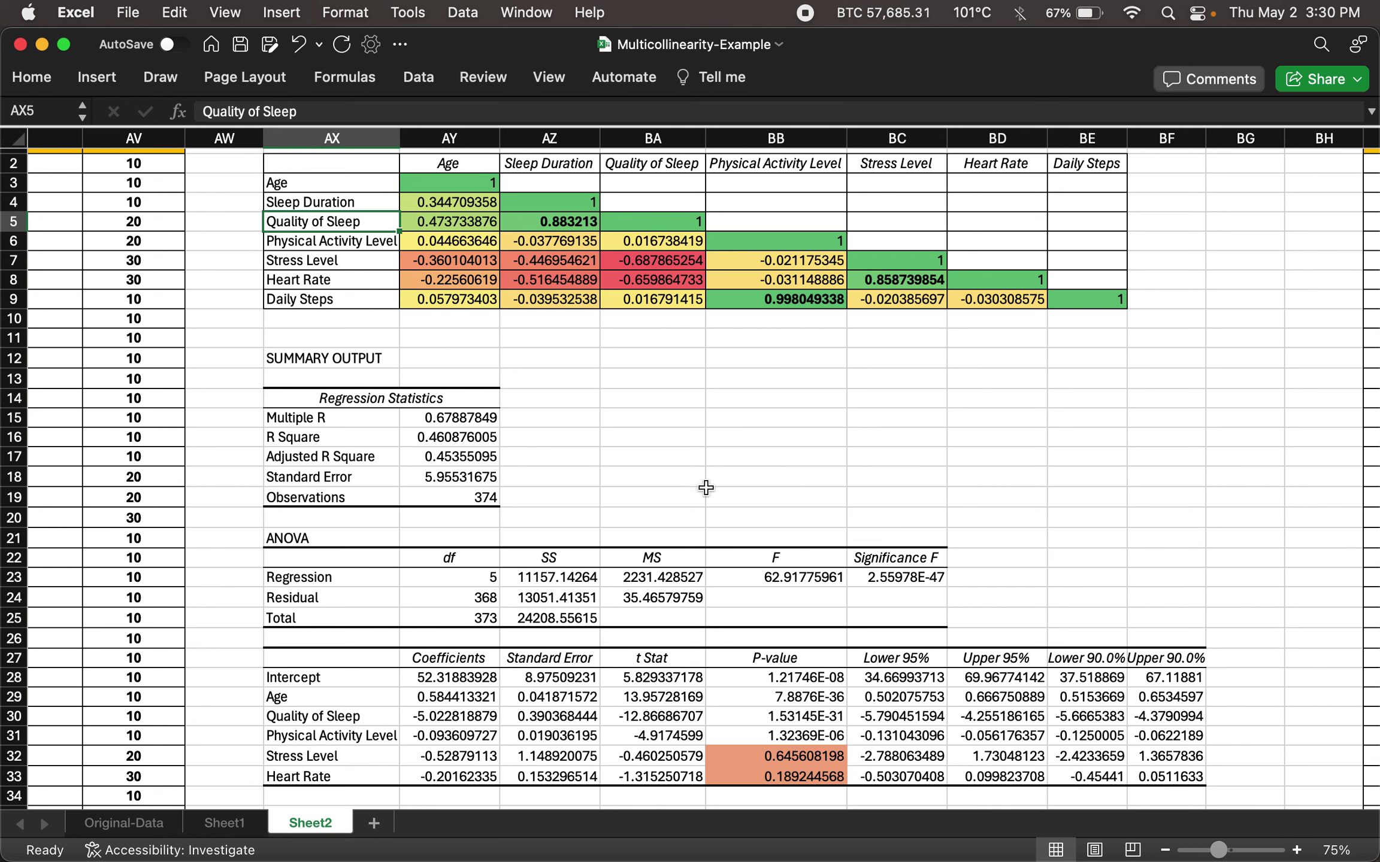
left_click(801, 716)
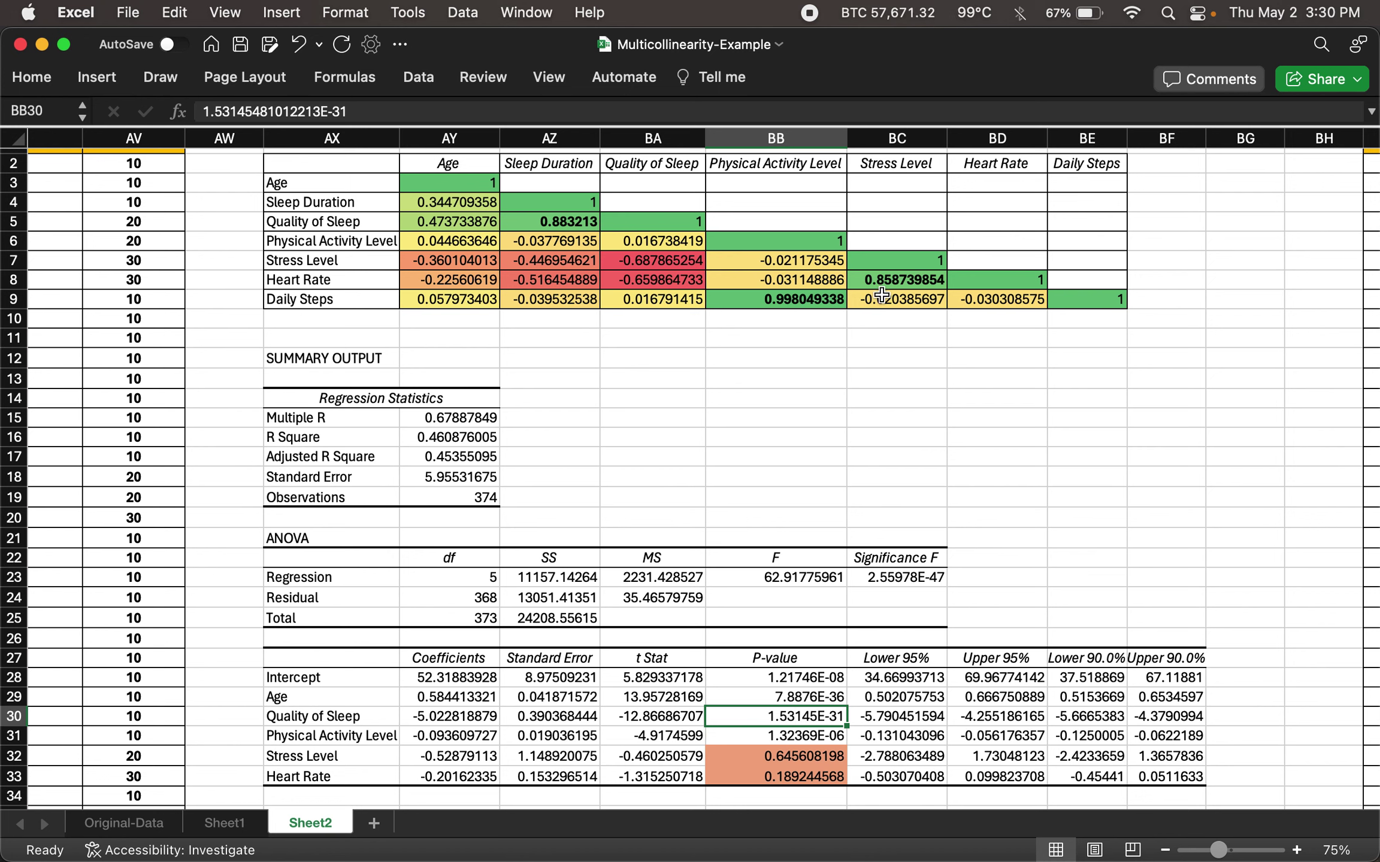
- Examine the Stress Level–Heart Rate correlation and the data table with the Stress Level column marked red
left_click(898, 278)
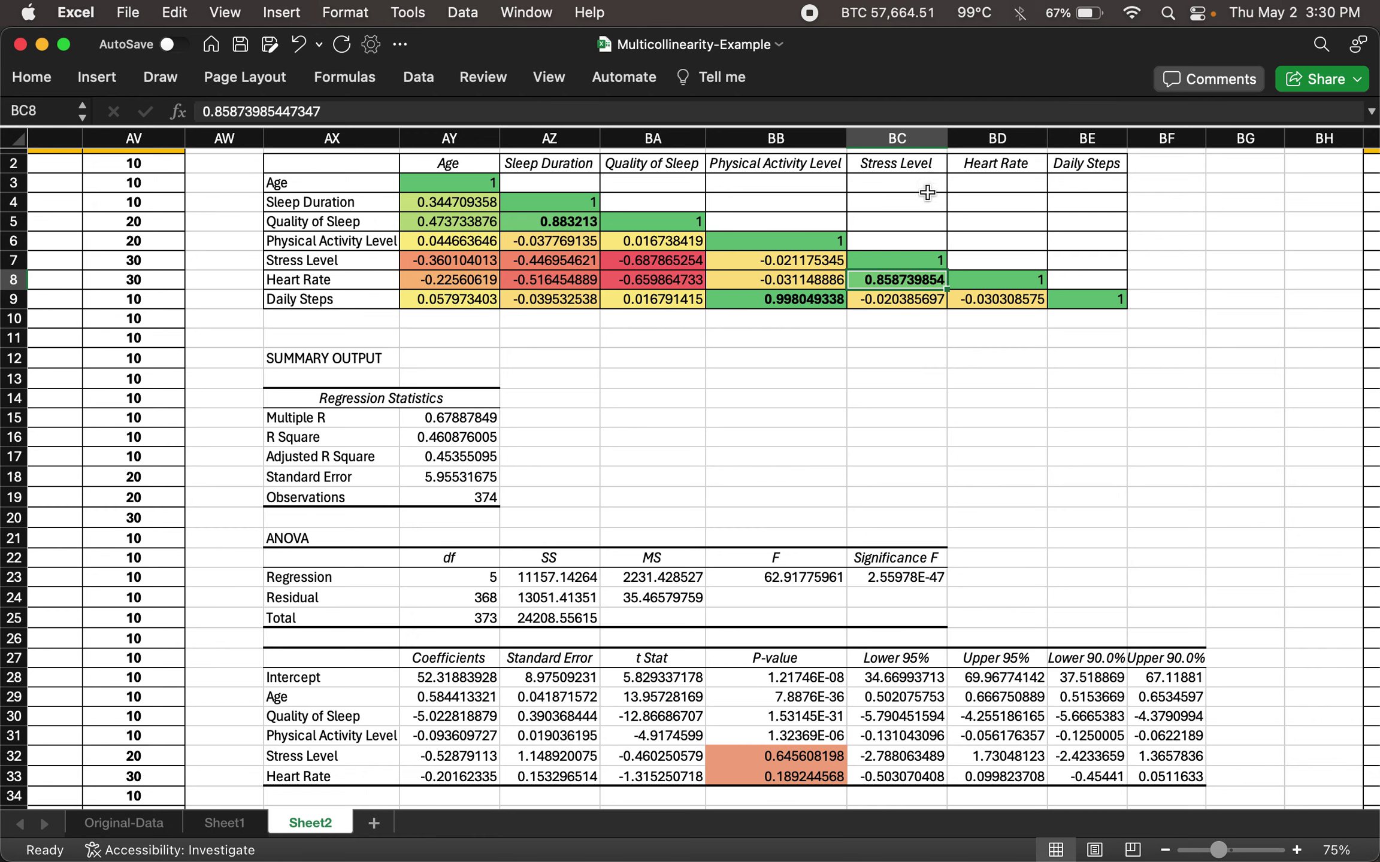
scroll(892, 358, "up", 1)
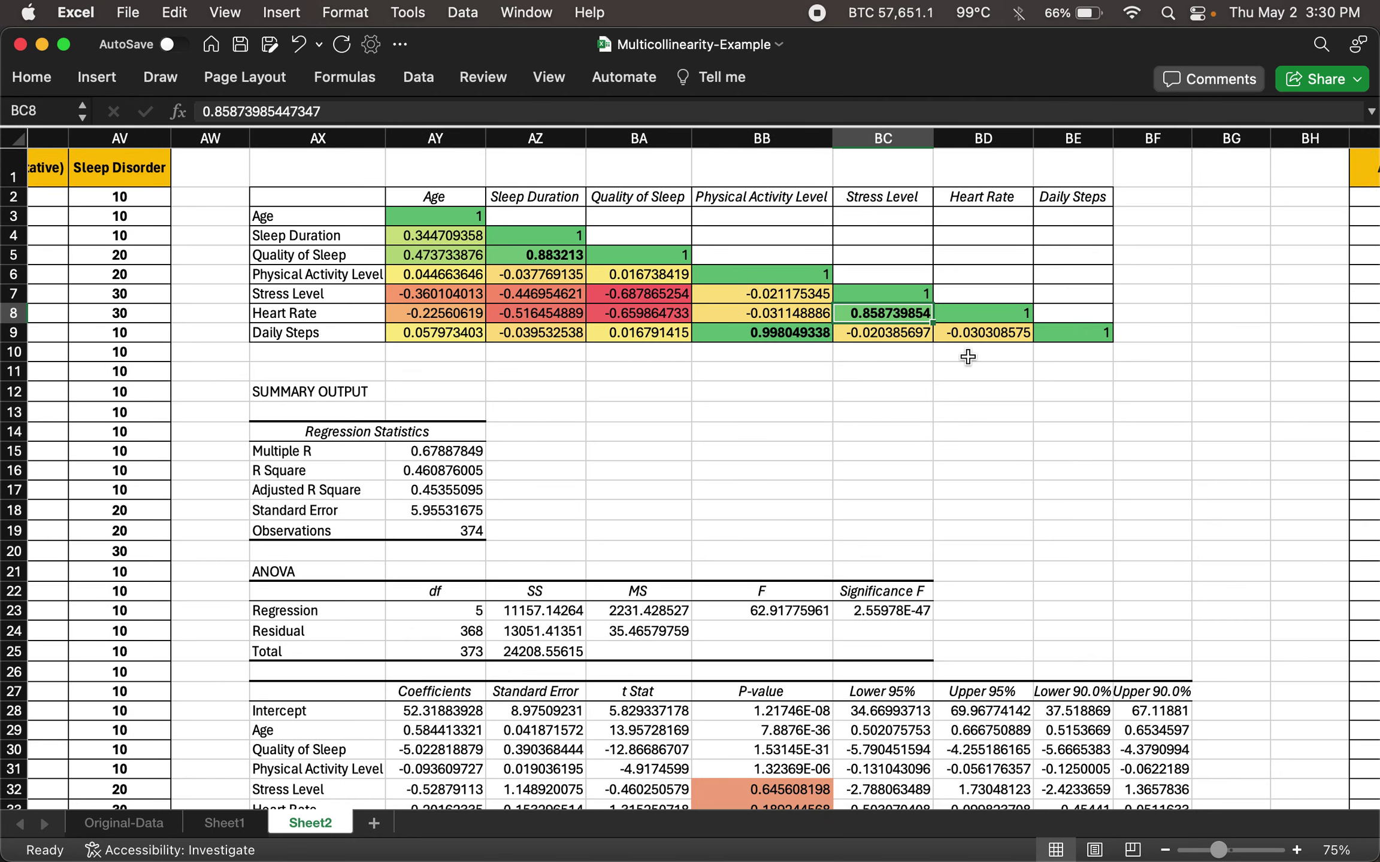
scroll(884, 357, "right", 10)
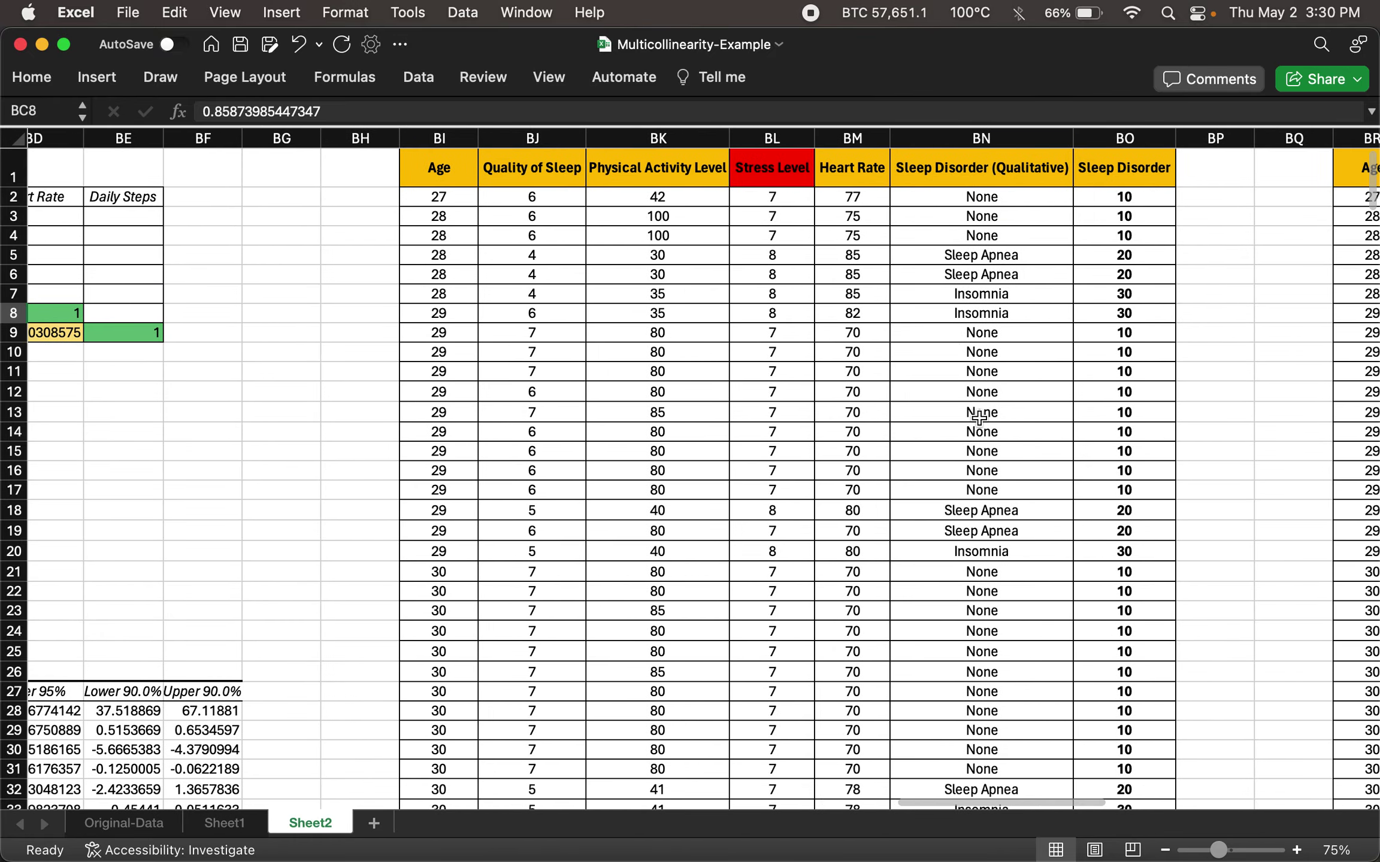
- Review the data table without Stress Level and the regression output based on it
scroll(979, 418, "right", 15)
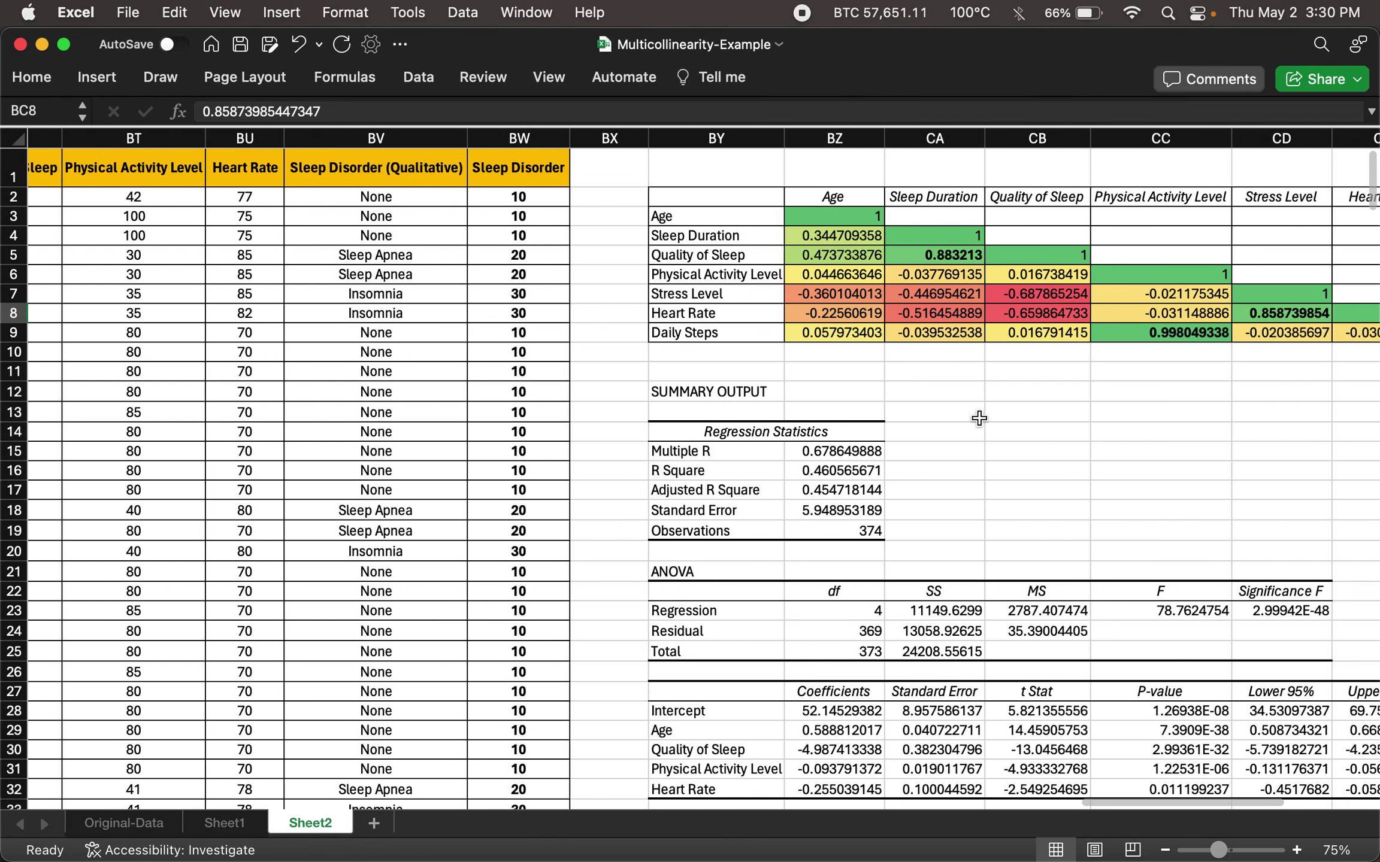
scroll(979, 418, "right", 5)
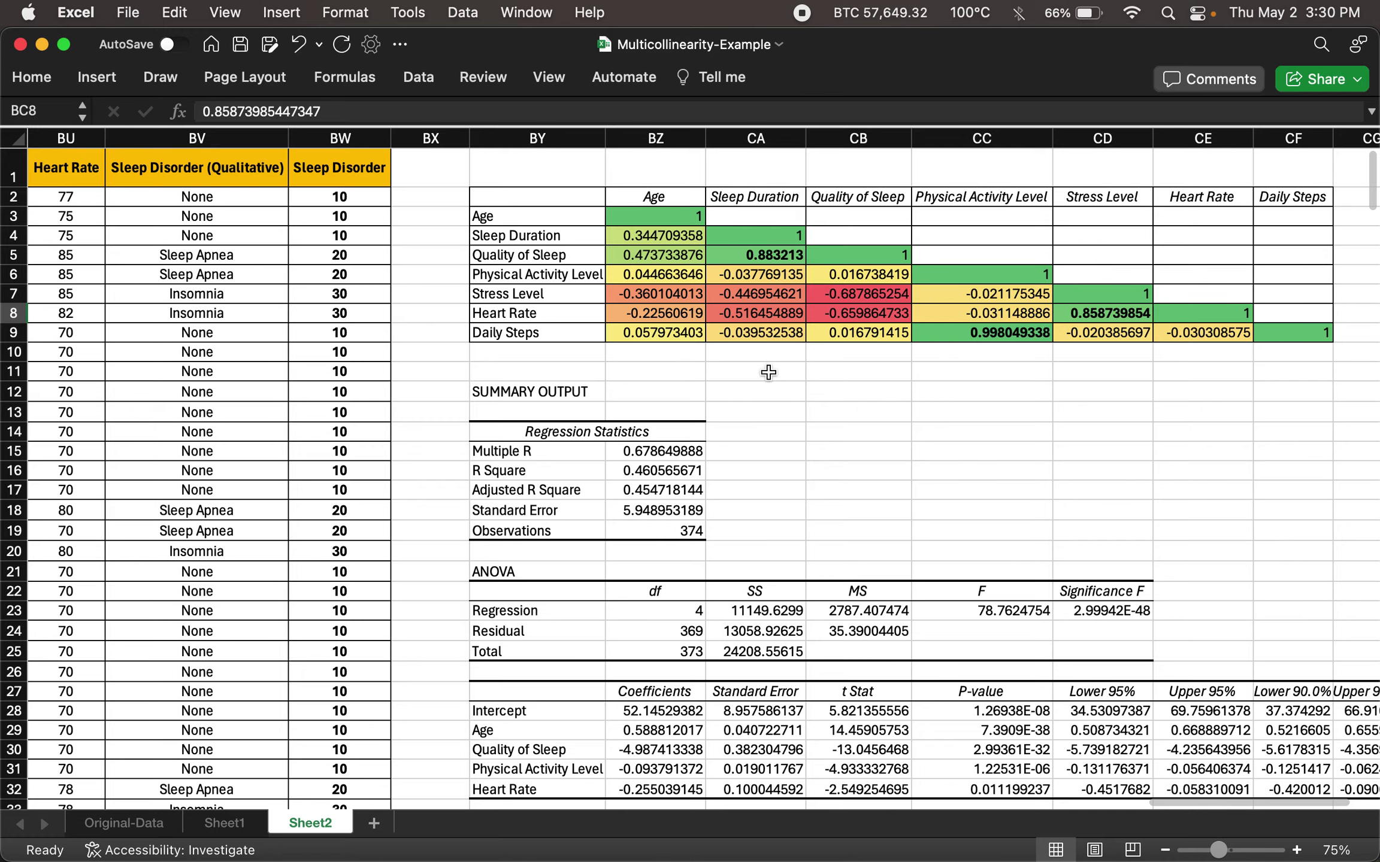
scroll(752, 460, "right", 3)
scroll(753, 460, "down", 3)
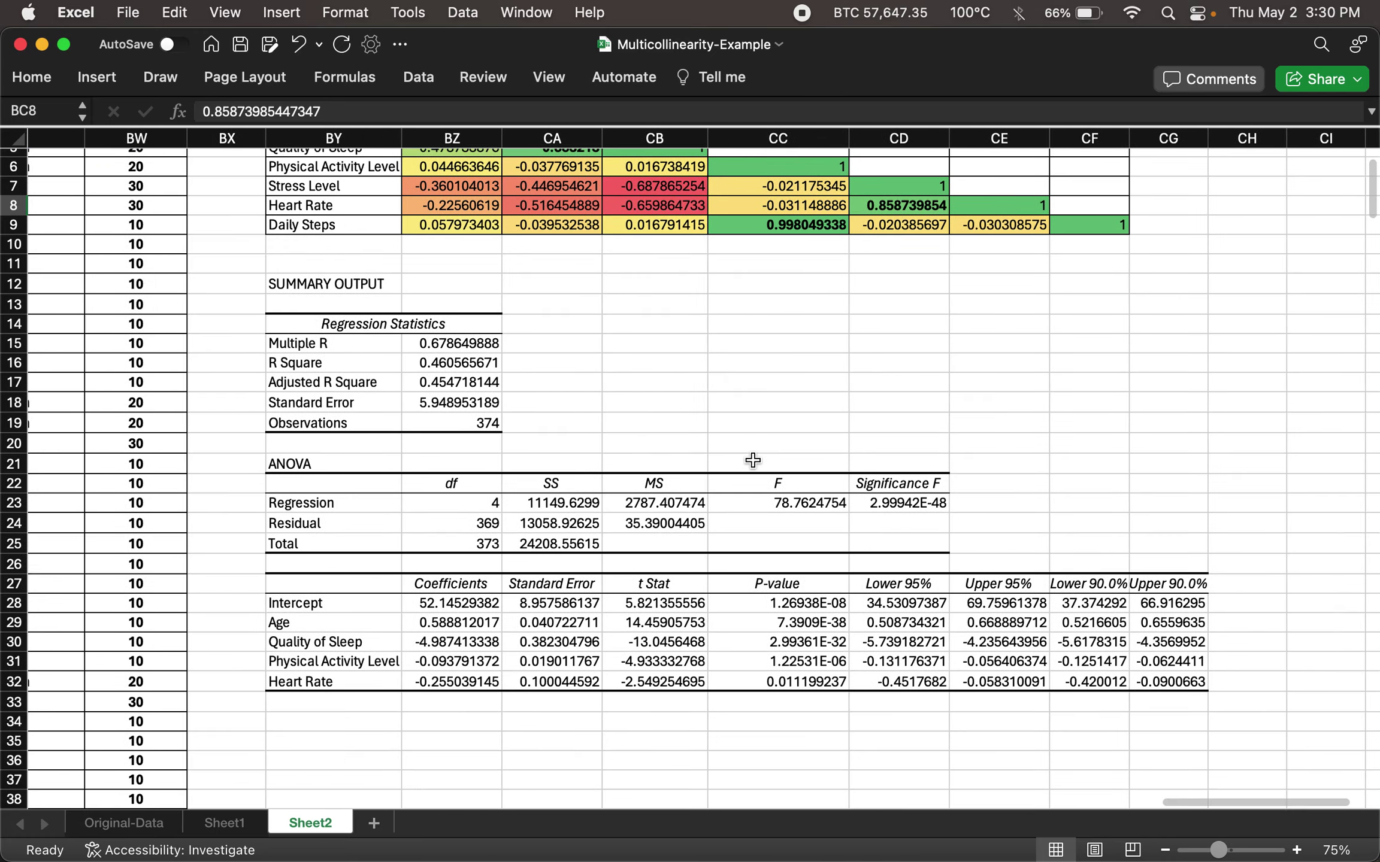
left_click(753, 460)
scroll(753, 460, "left", 8)
scroll(753, 460, "up", 3)
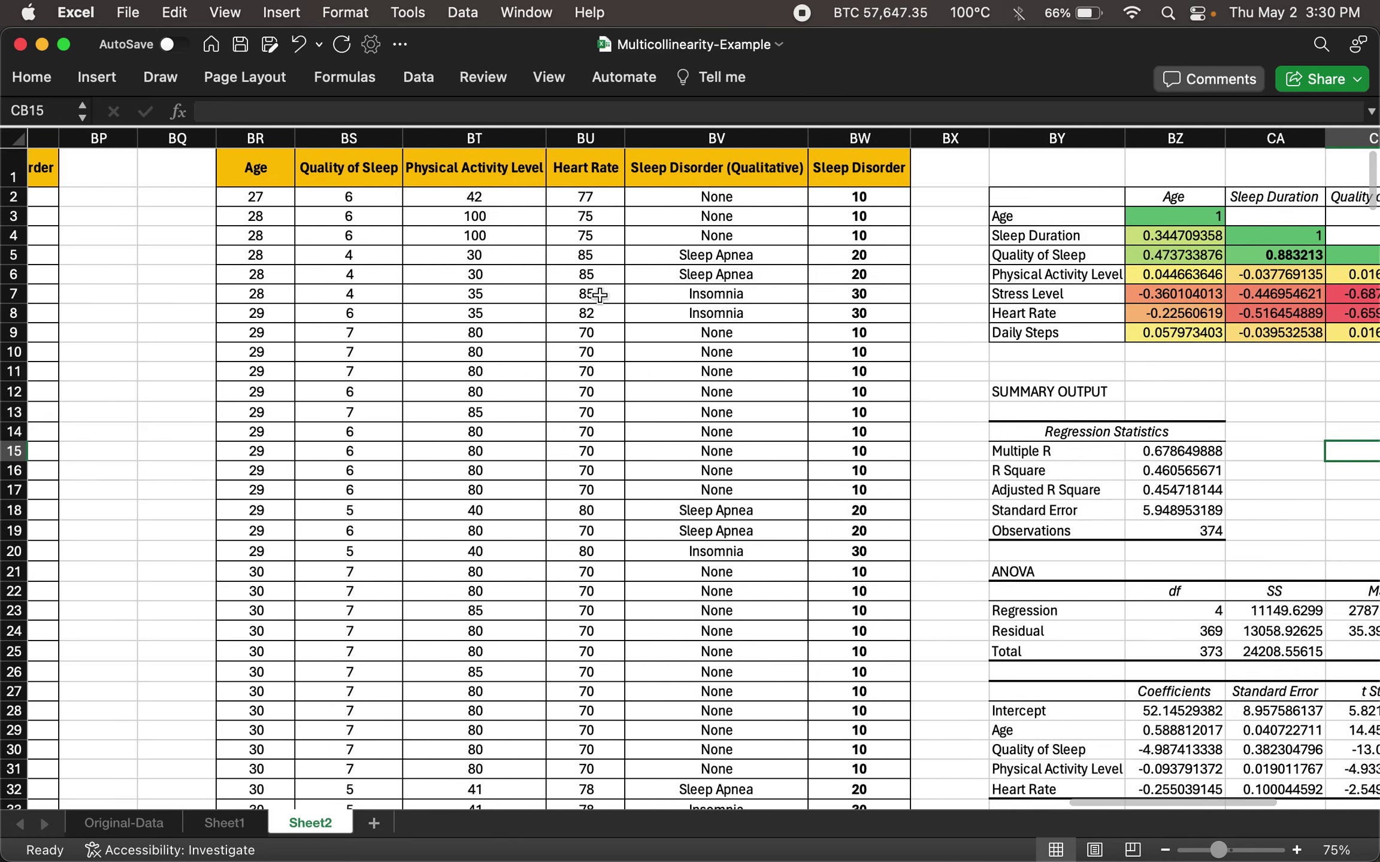
scroll(847, 550, "right", 5)
scroll(846, 550, "down", 2)
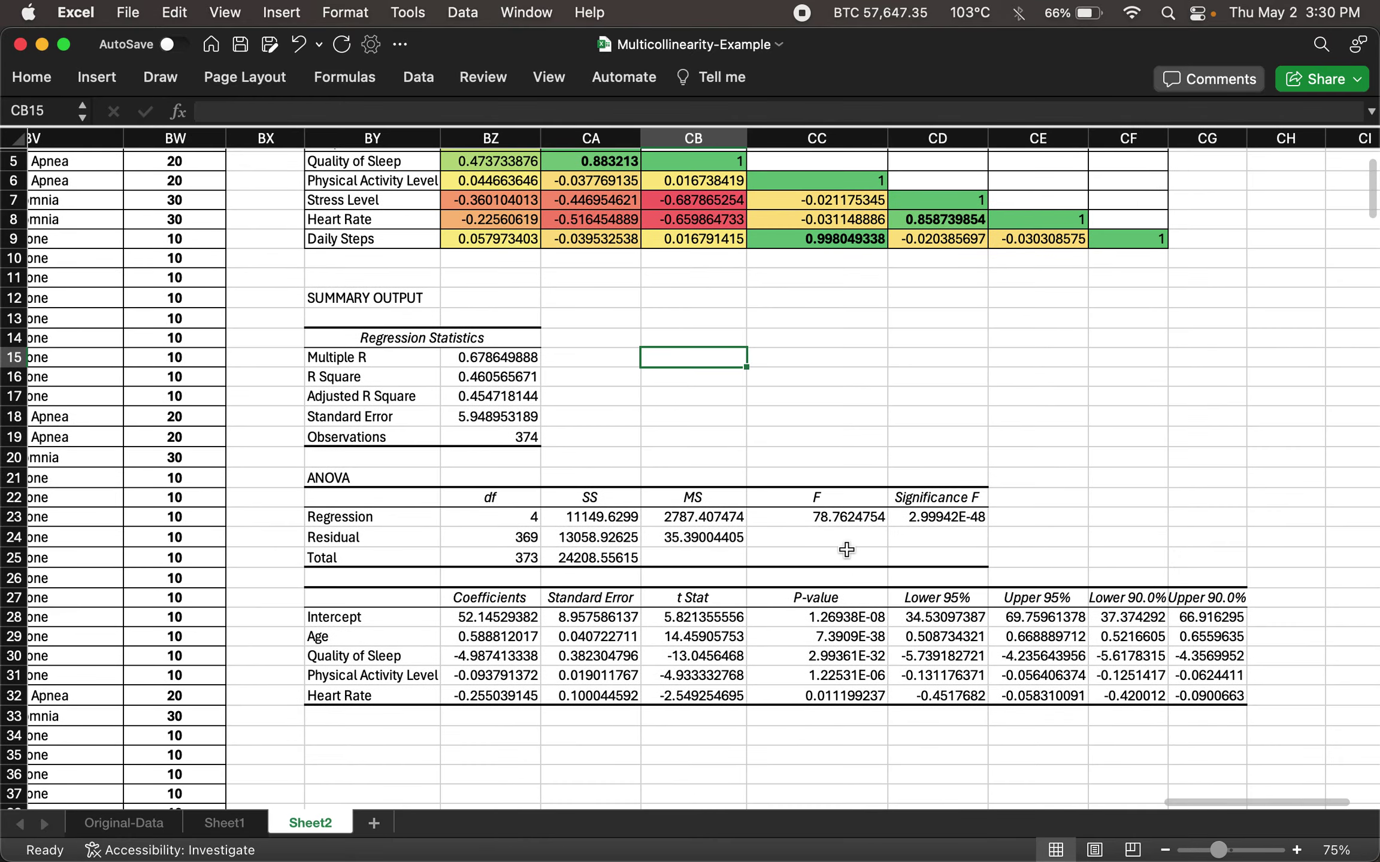
scroll(846, 550, "right", 1)
scroll(846, 550, "up", 1)
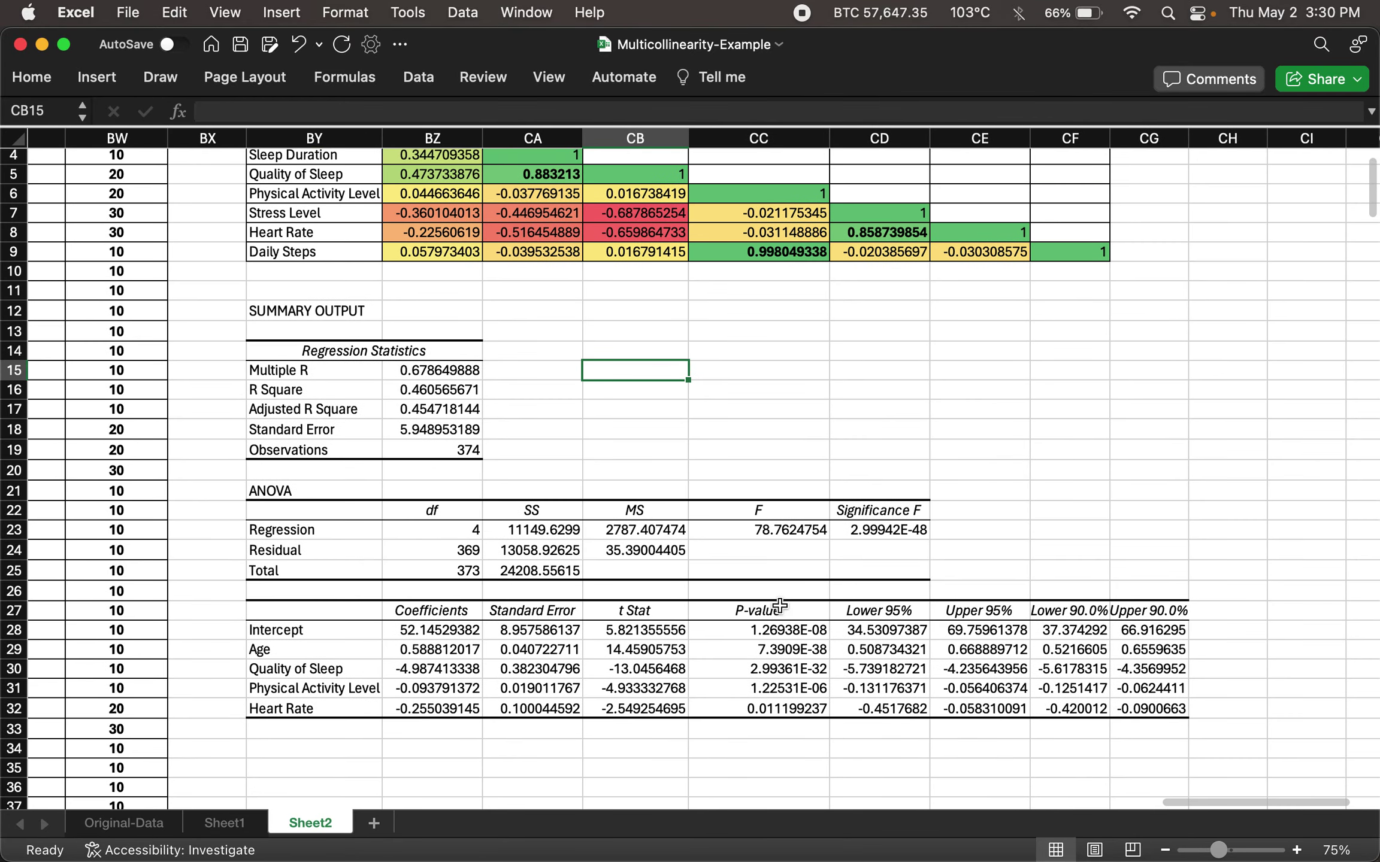
- Compare the Physical Activity Level and Heart Rate P-values in the regression without Stress Level with the Heart Rate P-value in the preceding output
left_click(776, 687)
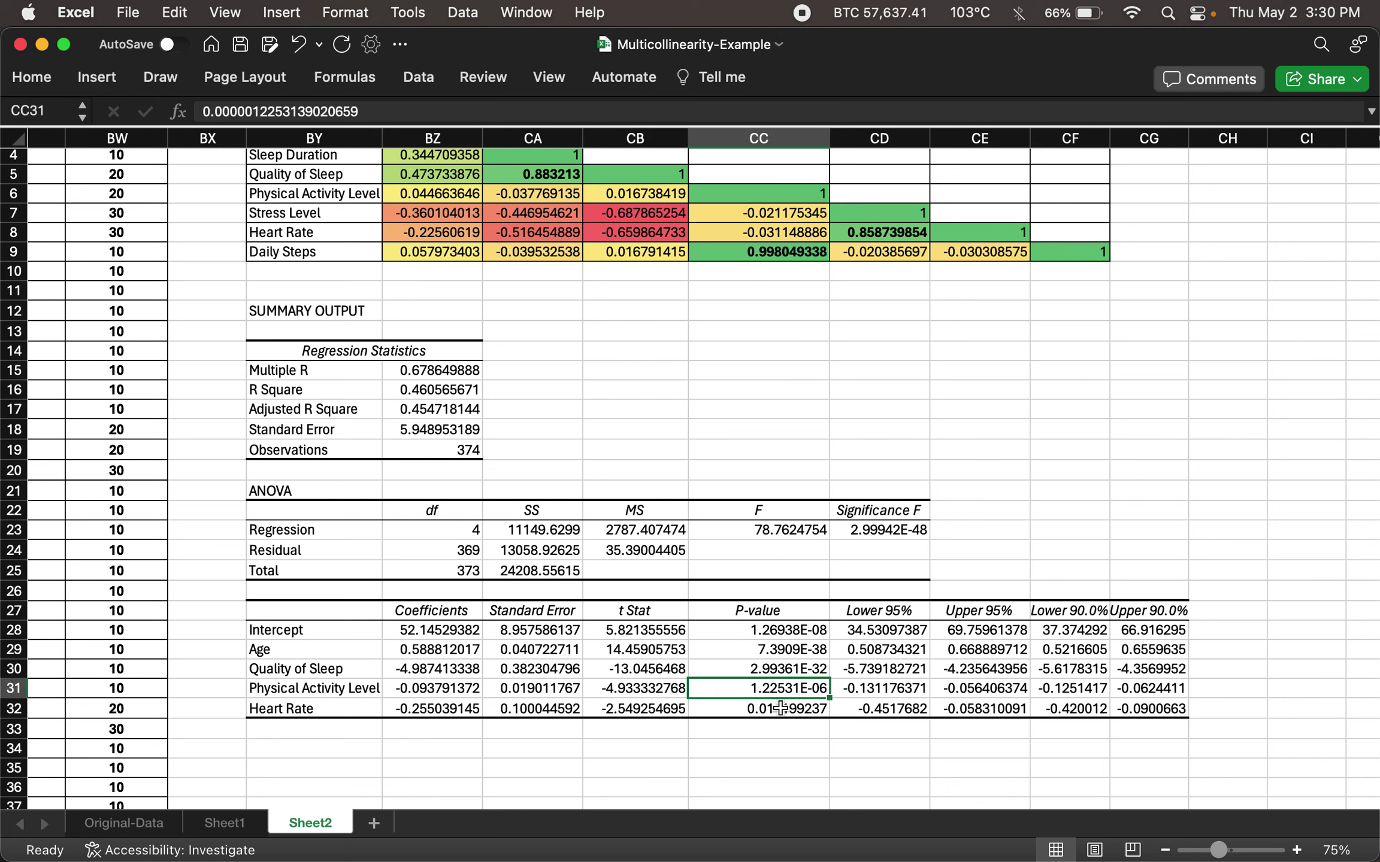
left_click(779, 708)
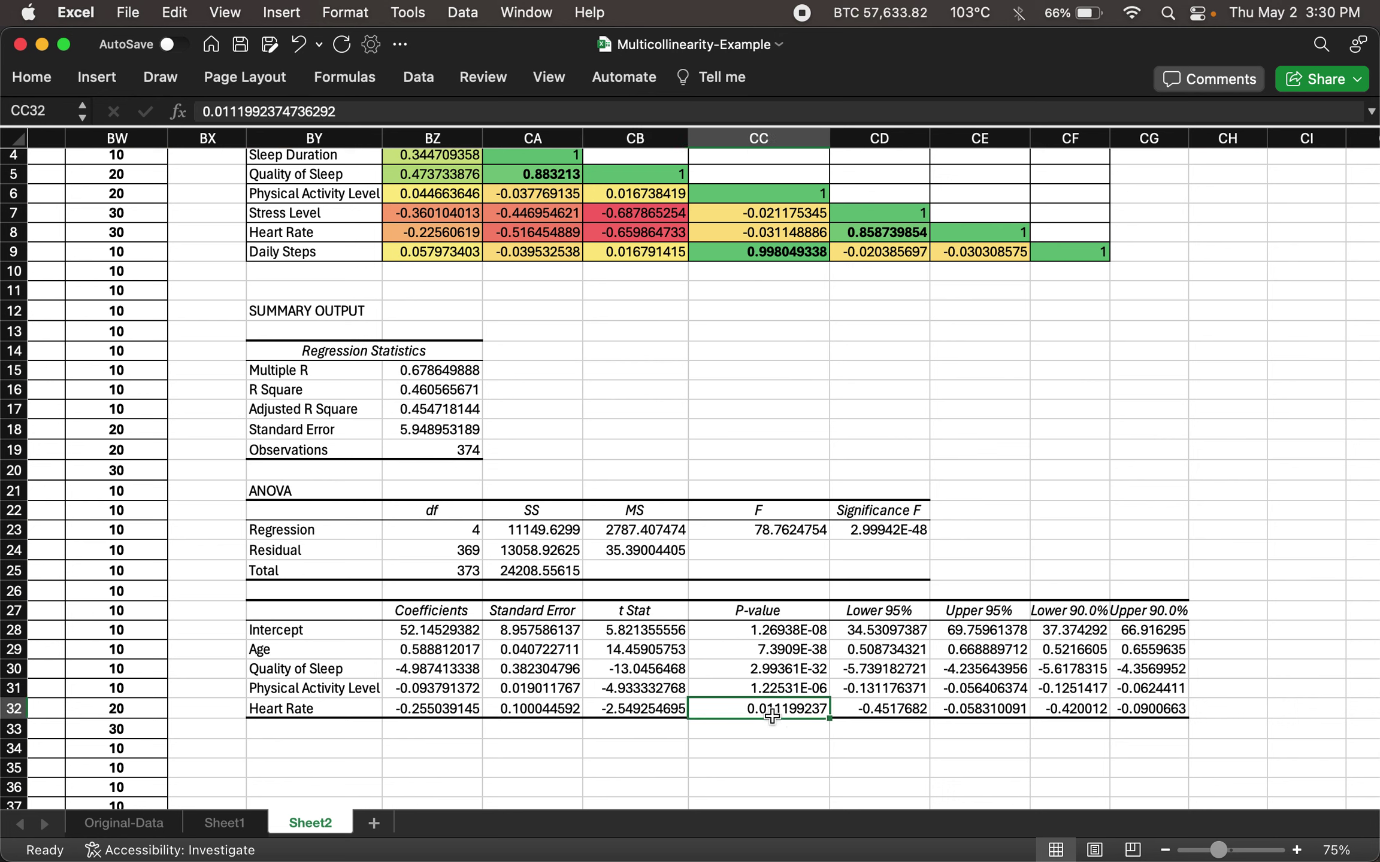
scroll(767, 740, "left", 15)
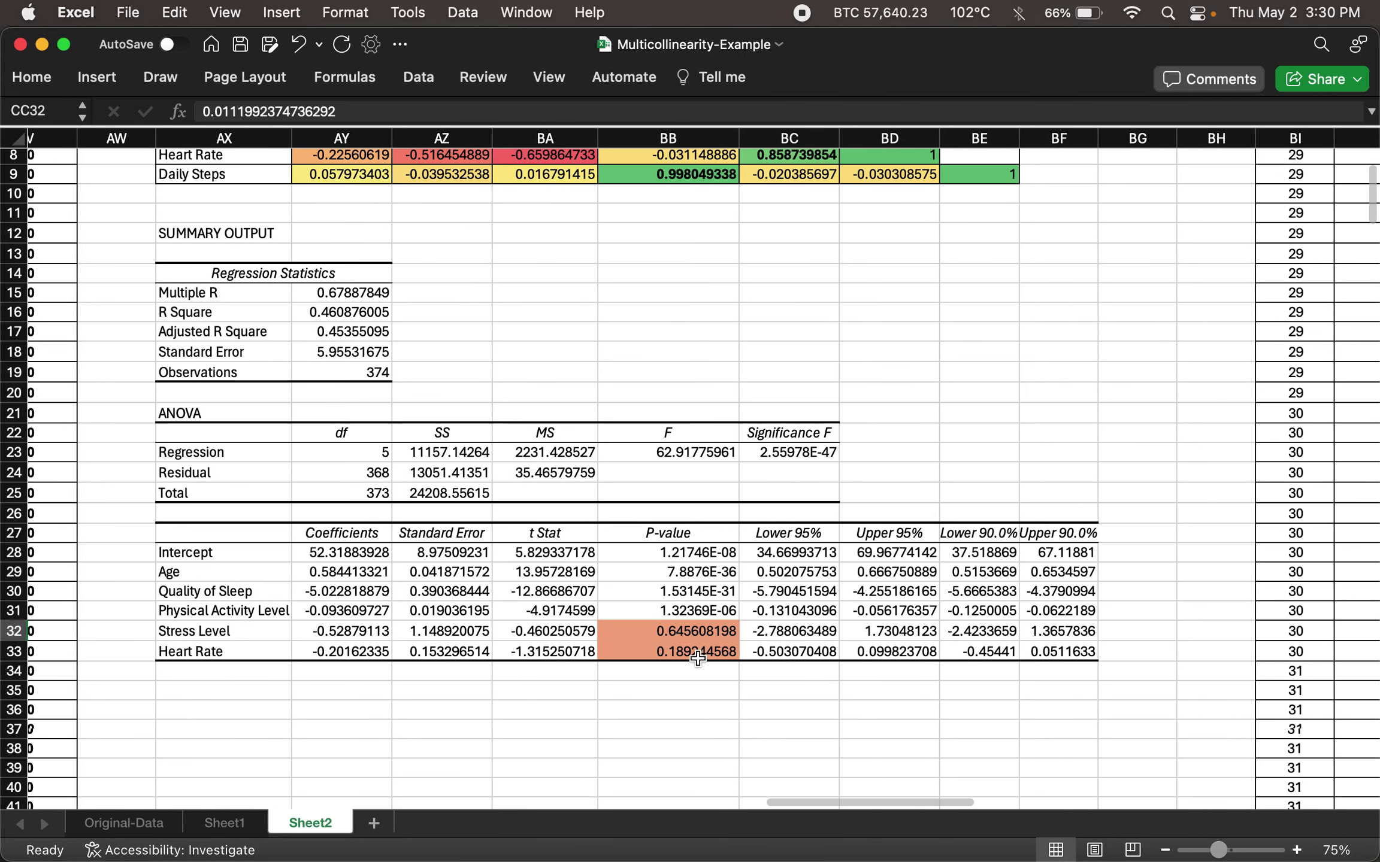
left_click(727, 653)
- Return to the regression without Stress Level and check its Heart Rate P-value against the Stress Level–Heart Rate correlation above
scroll(755, 723, "right", 15)
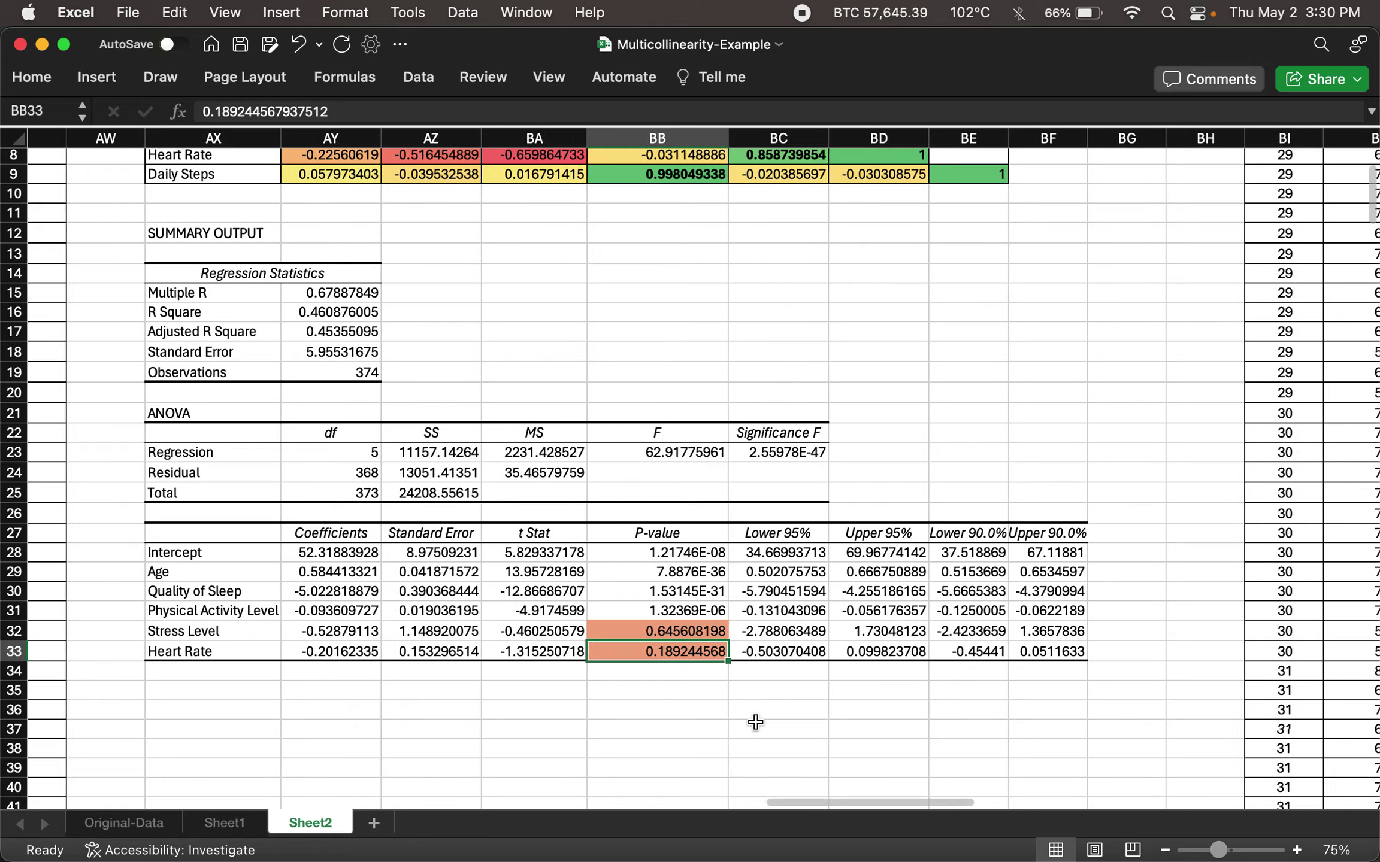
scroll(756, 722, "left", 3)
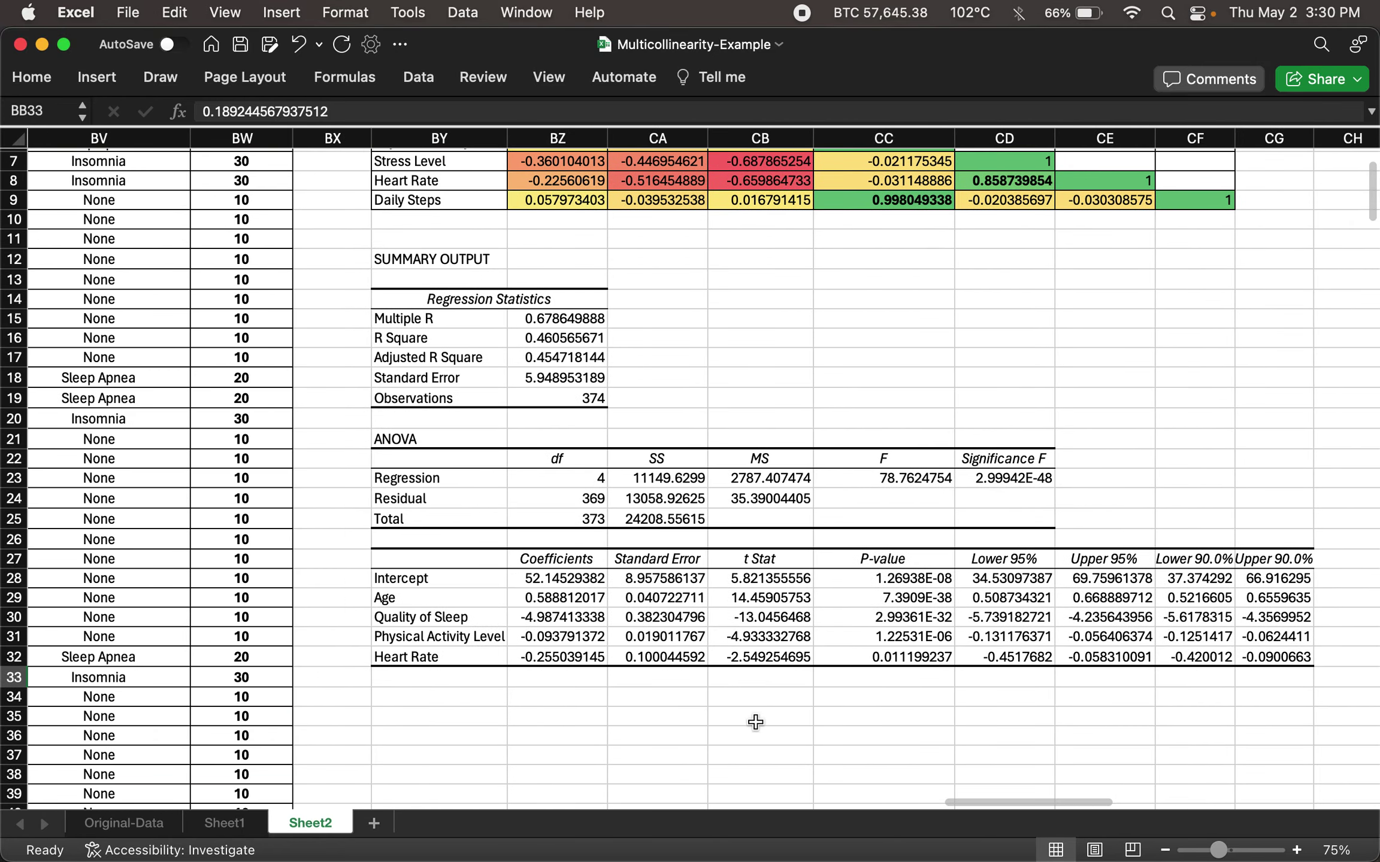
scroll(743, 713, "up", 2)
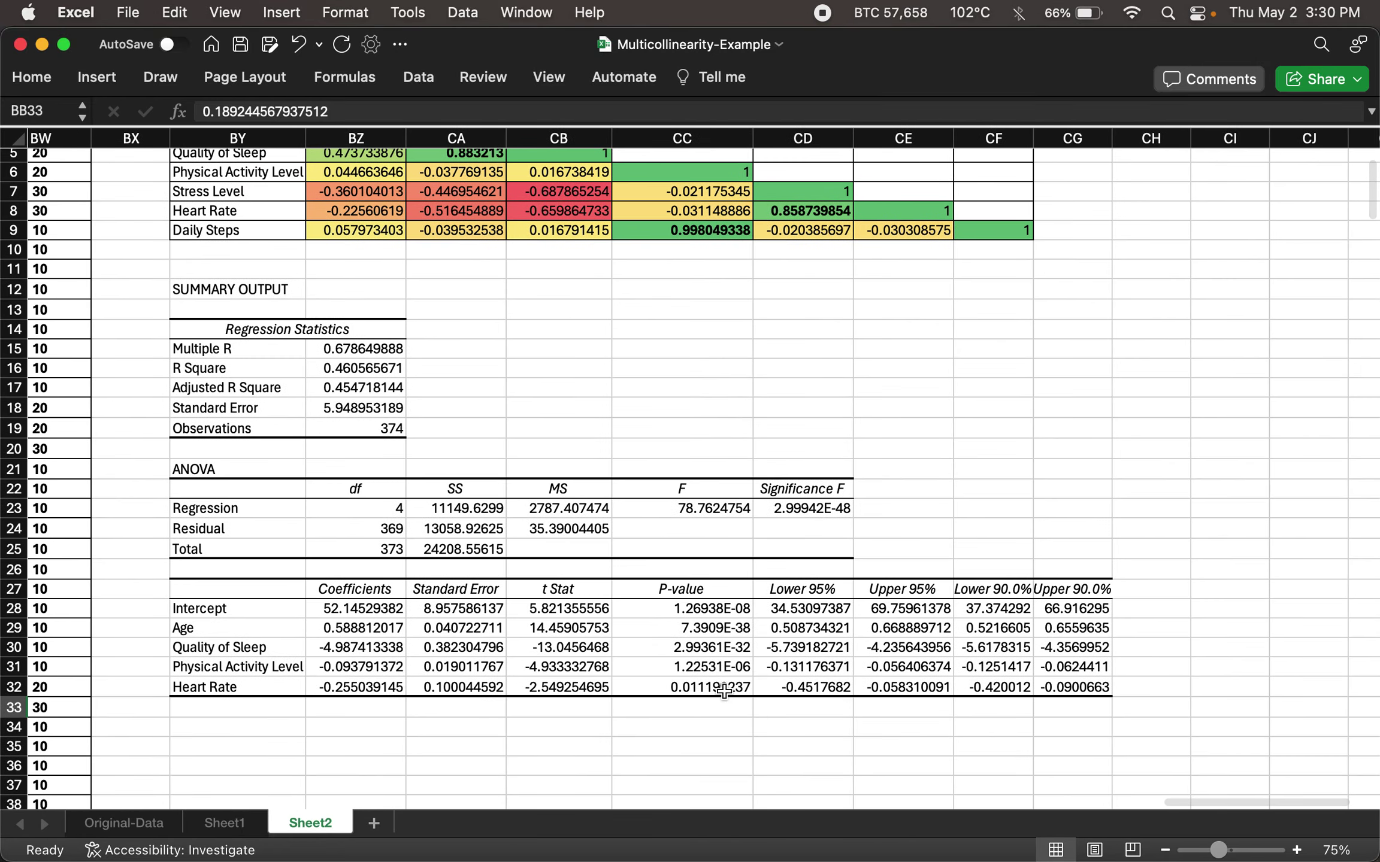
left_click(701, 690)
scroll(802, 432, "up", 3)
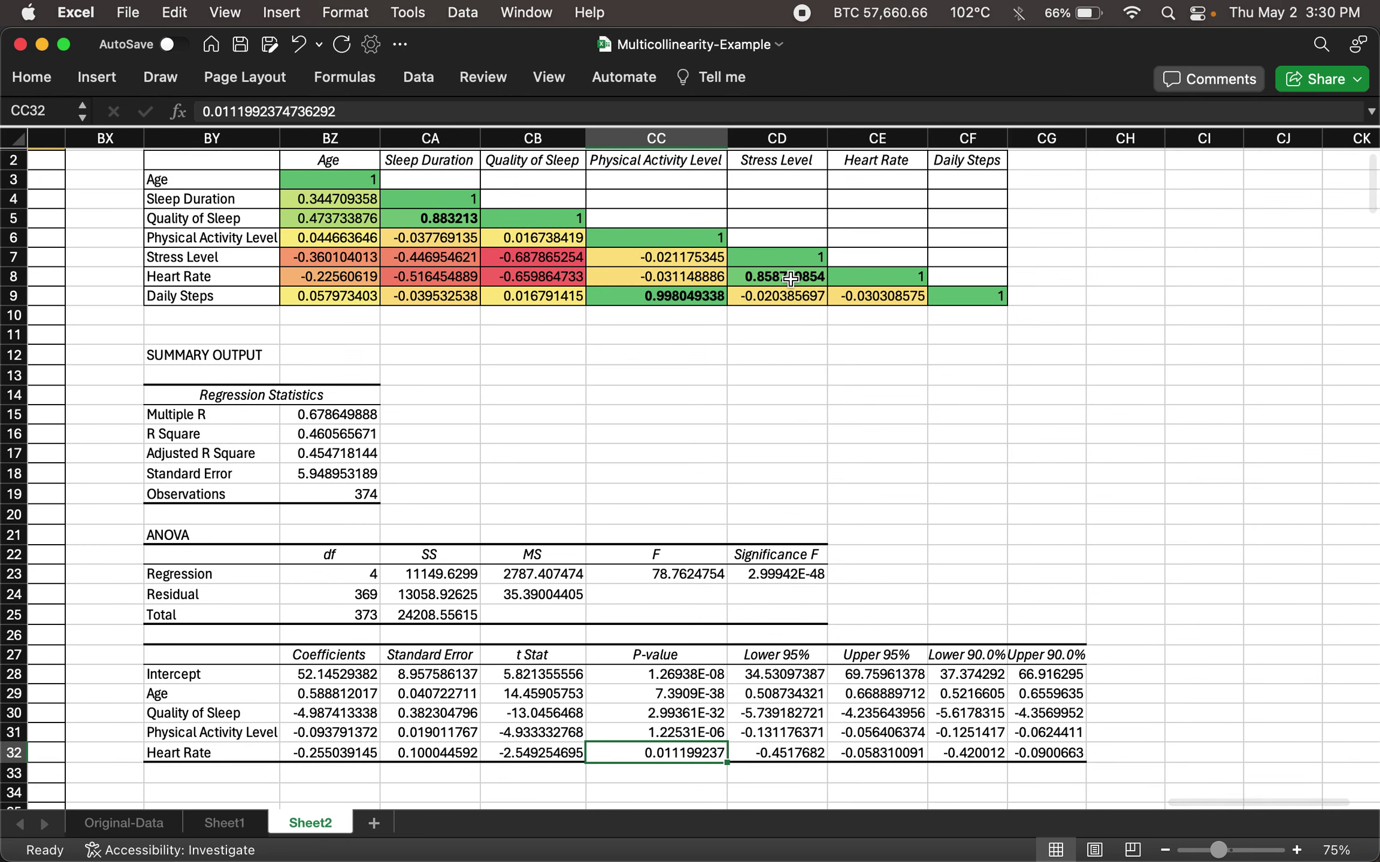
left_click(793, 277)
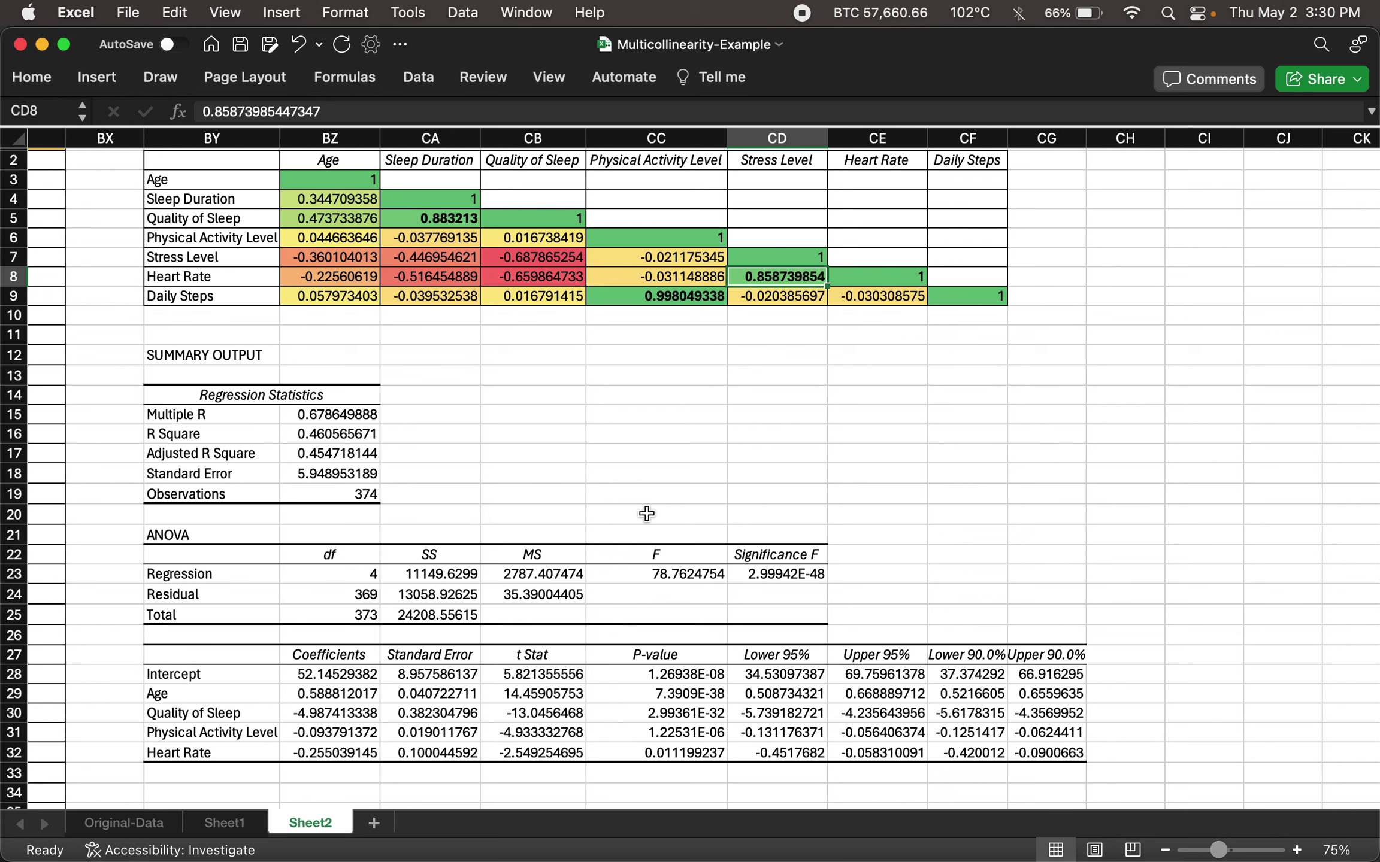
- Enlarge the colour-marked correlation matrix in rows 52–59 and inspect the Sleep Duration–Quality of Sleep, Physical Activity–Daily Steps and Stress Level–Heart Rate correlations
scroll(586, 577, "down", 2)
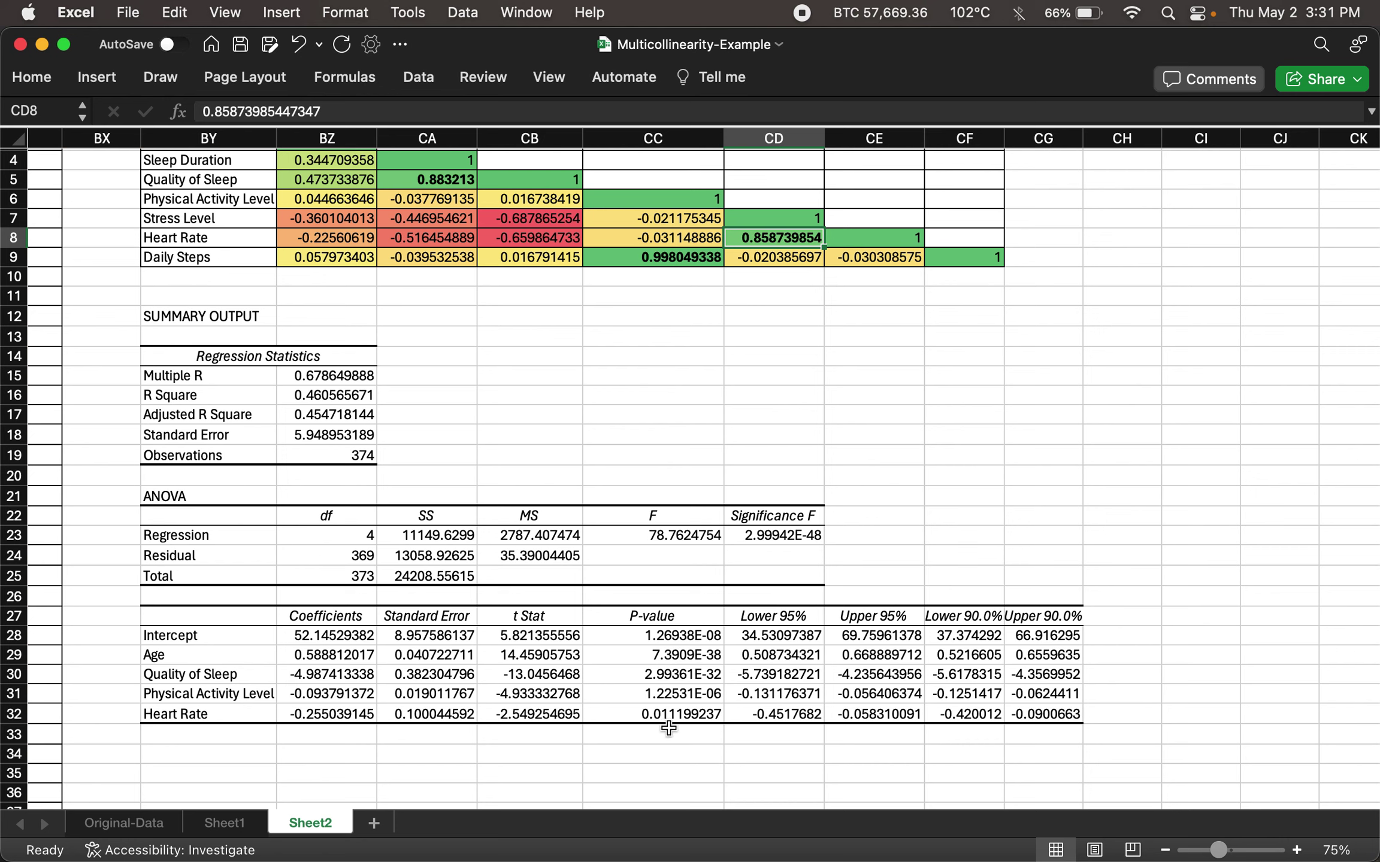
scroll(669, 727, "down", 12)
scroll(669, 727, "left", 1)
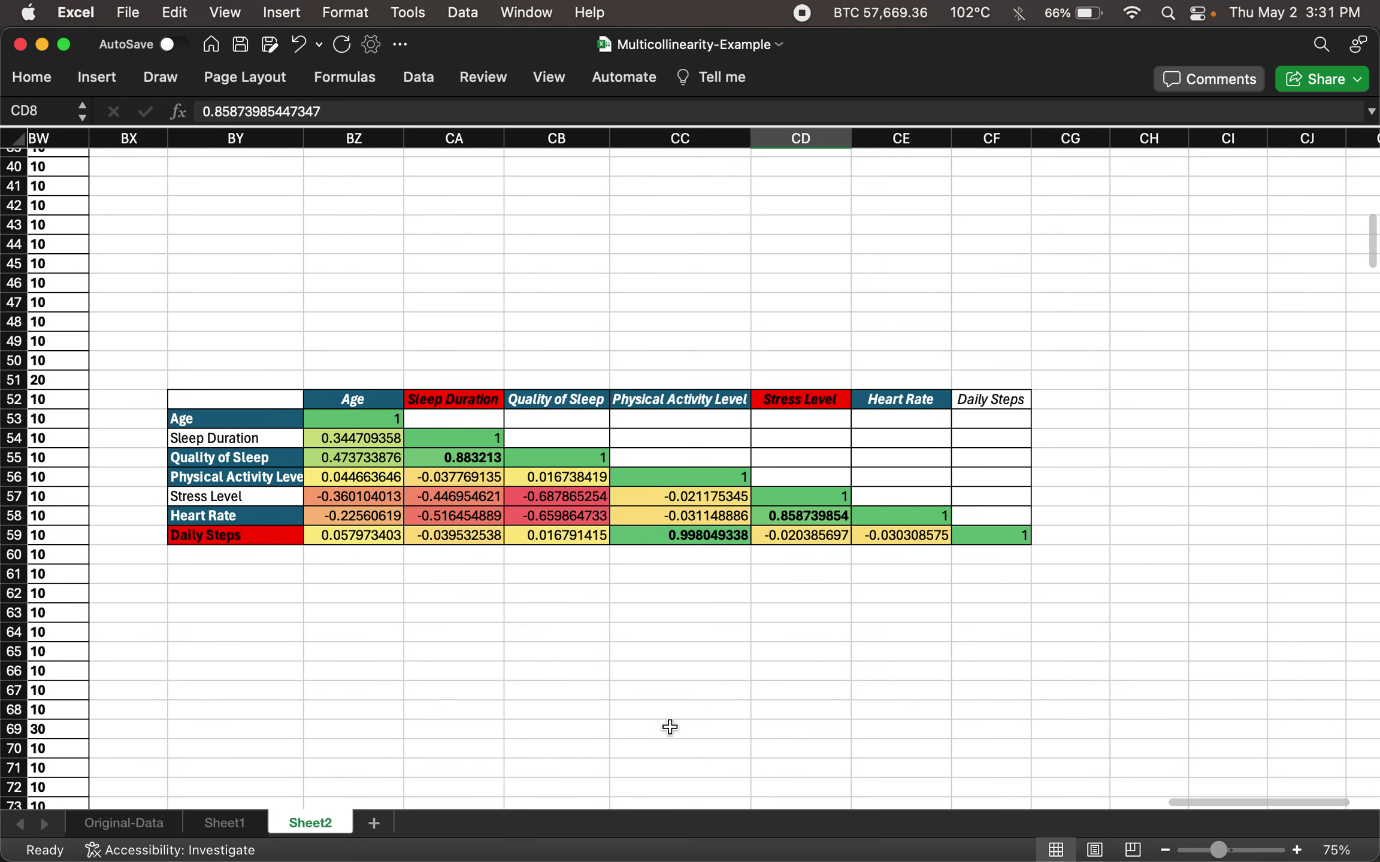
scroll(668, 728, "up", 5)
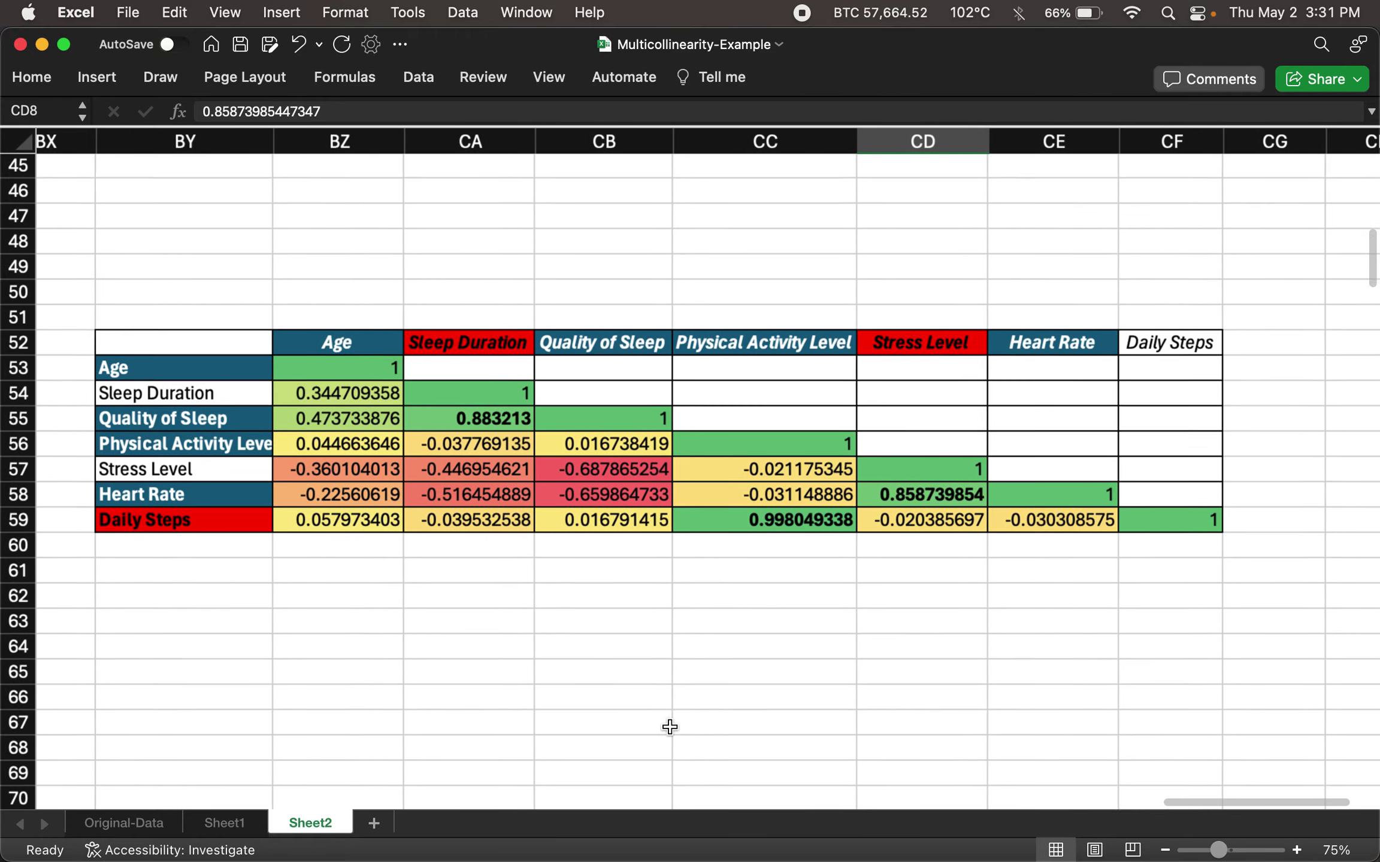
scroll(669, 728, "up", 3)
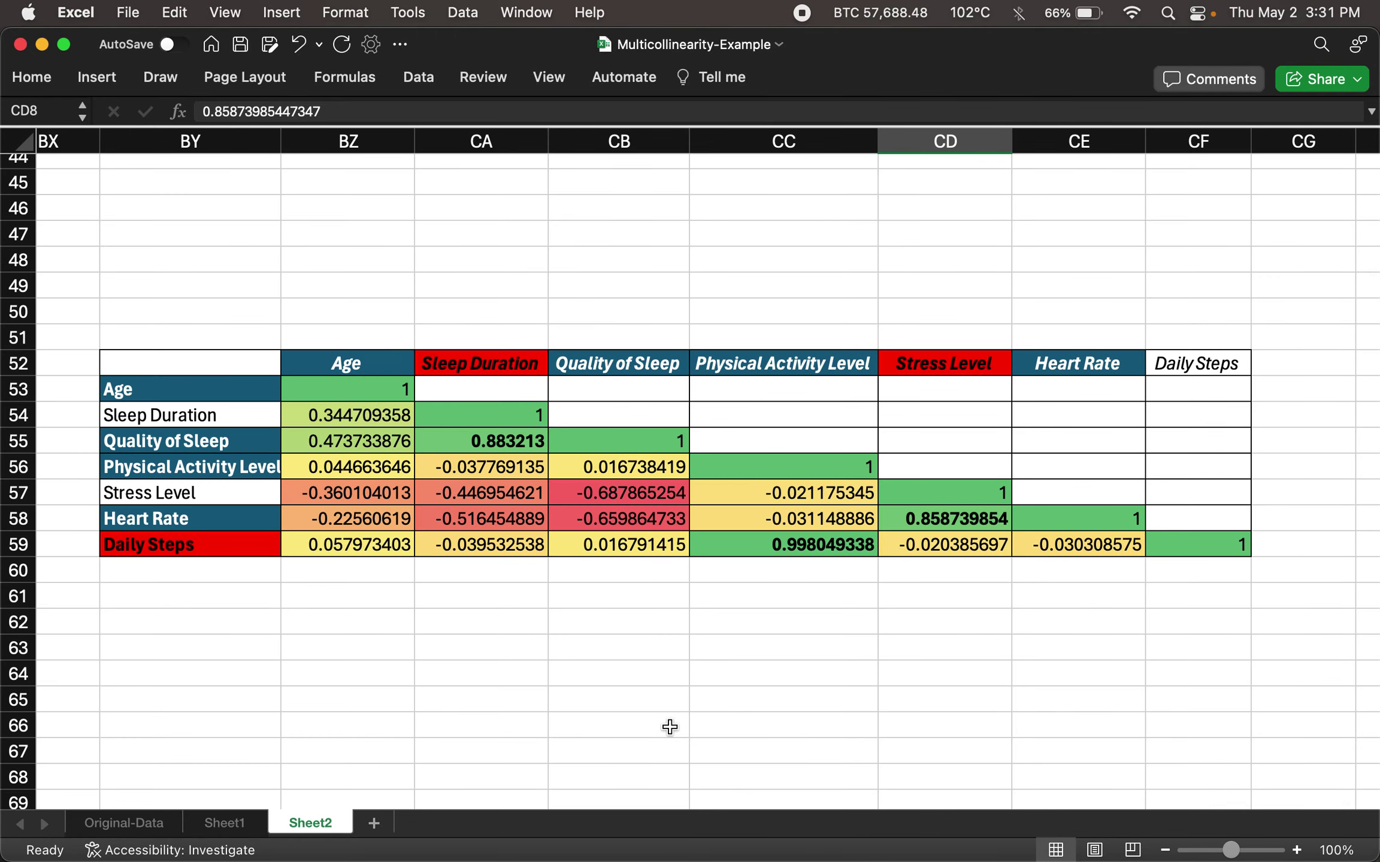
left_click(503, 436)
left_click(776, 548)
left_click(920, 523)
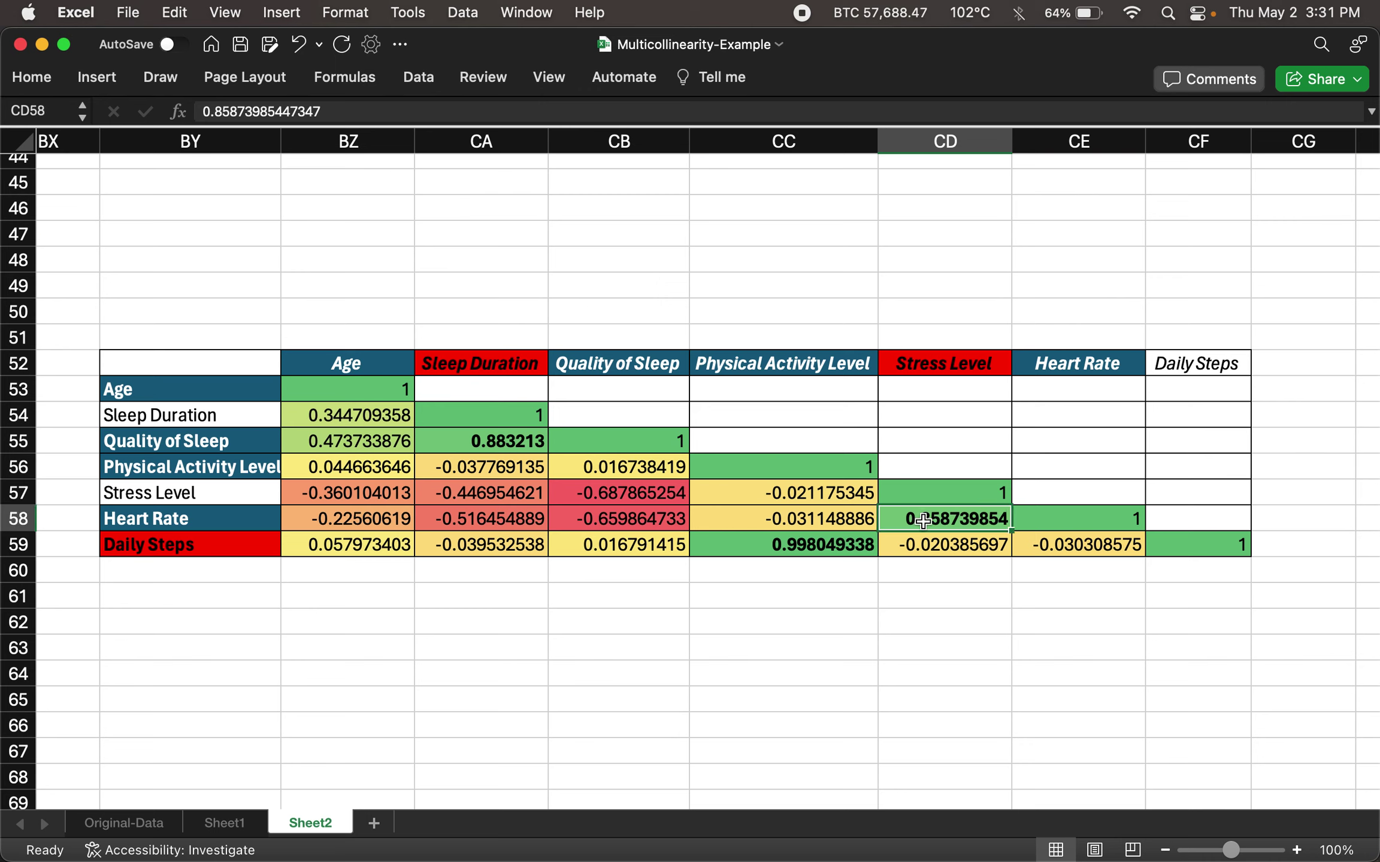
left_click(829, 543)
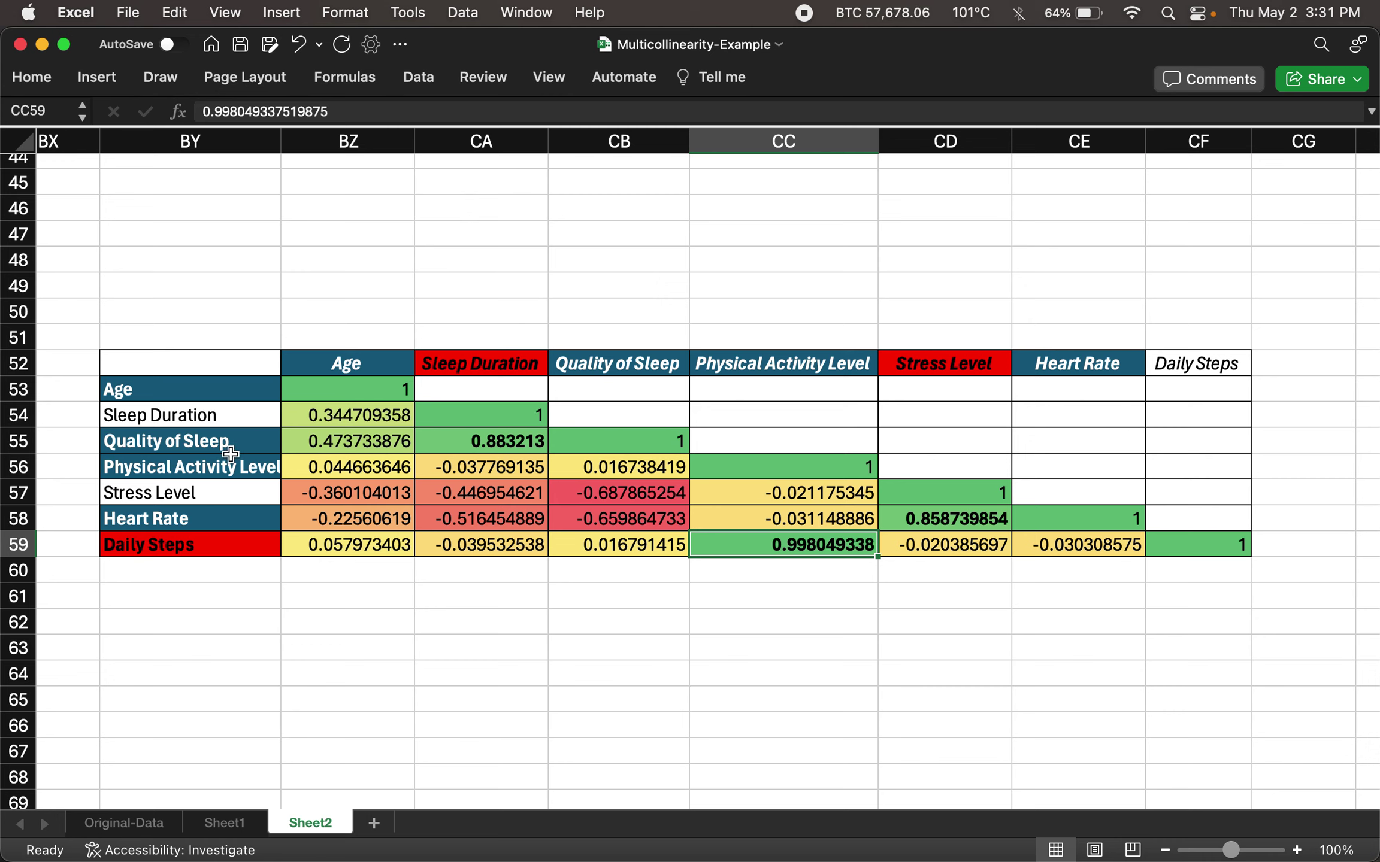
- Match each bold correlation in the colour-marked matrix to its red-marked predictor: Sleep Duration, Stress Level and Daily Steps
left_click(483, 442)
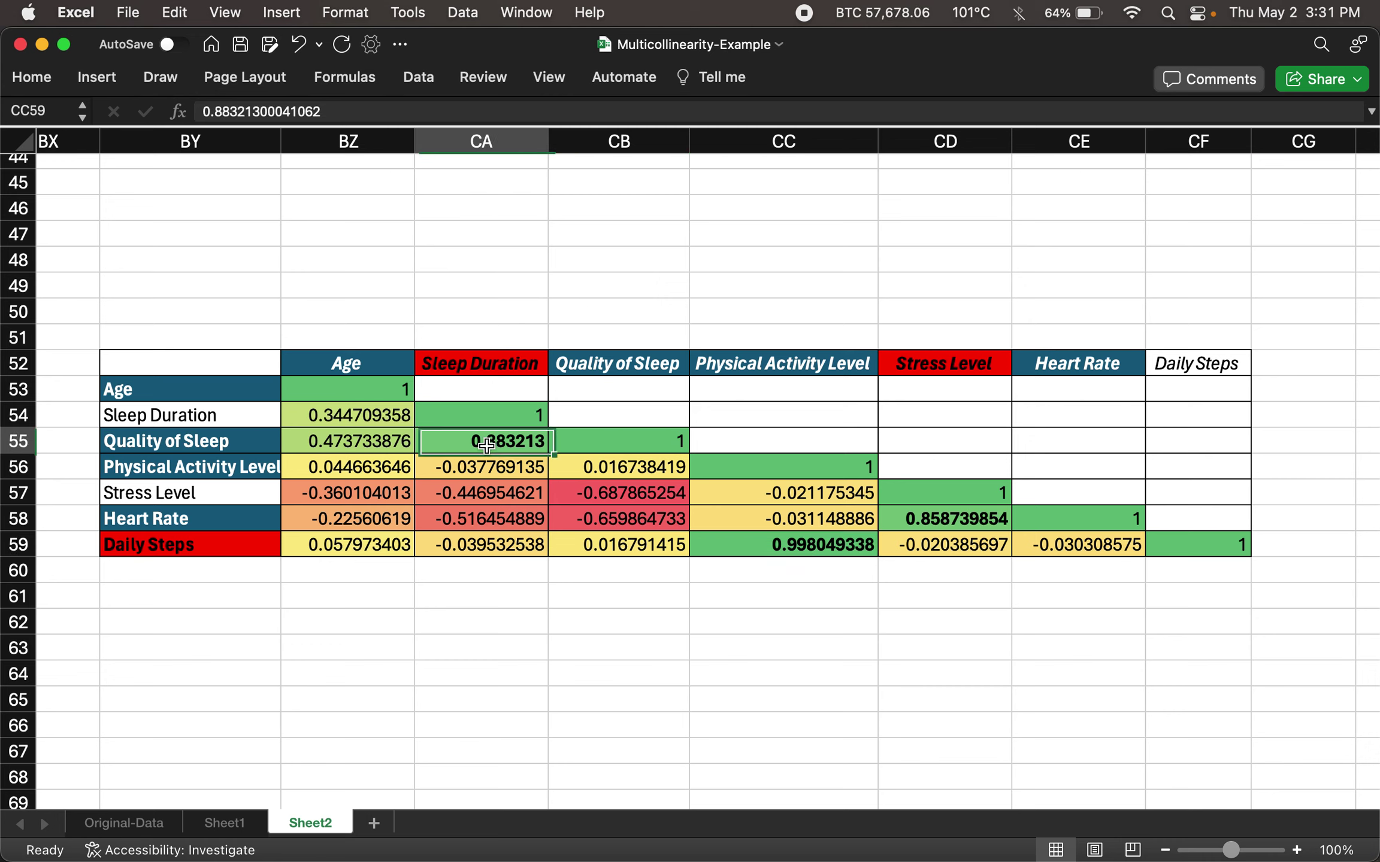
left_click(479, 365)
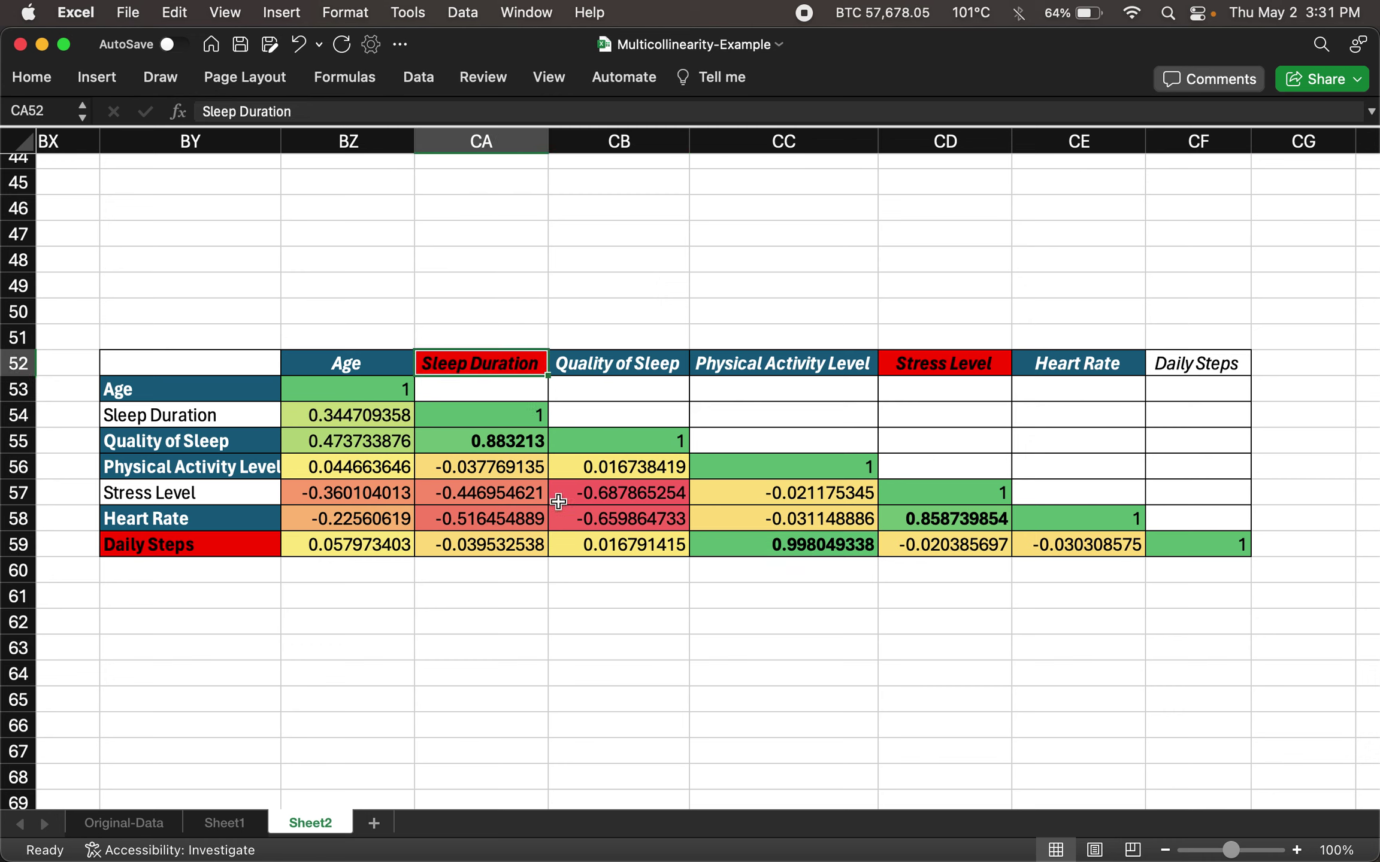
left_click(199, 519)
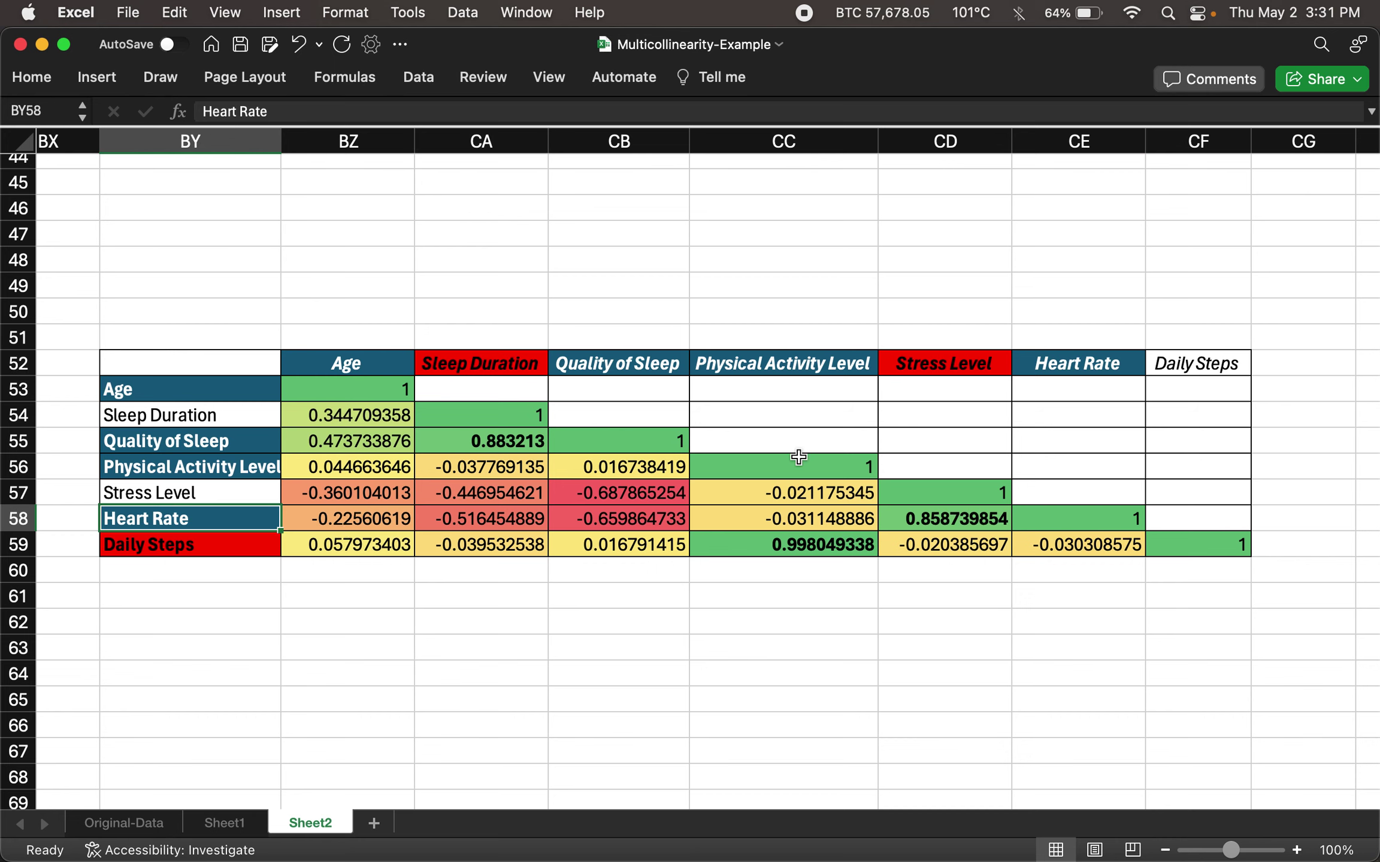
left_click(934, 516)
left_click(939, 366)
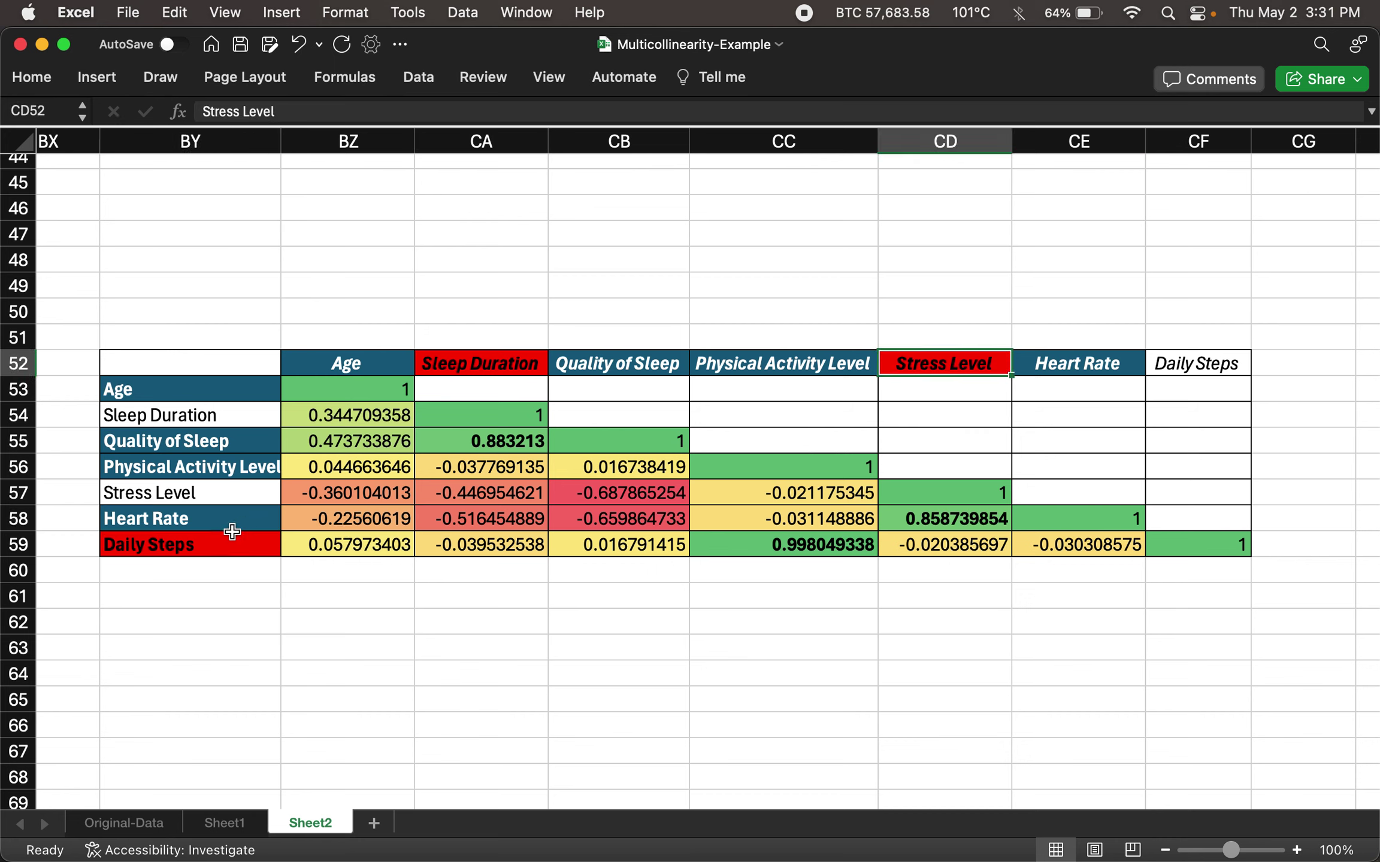
left_click(216, 560)
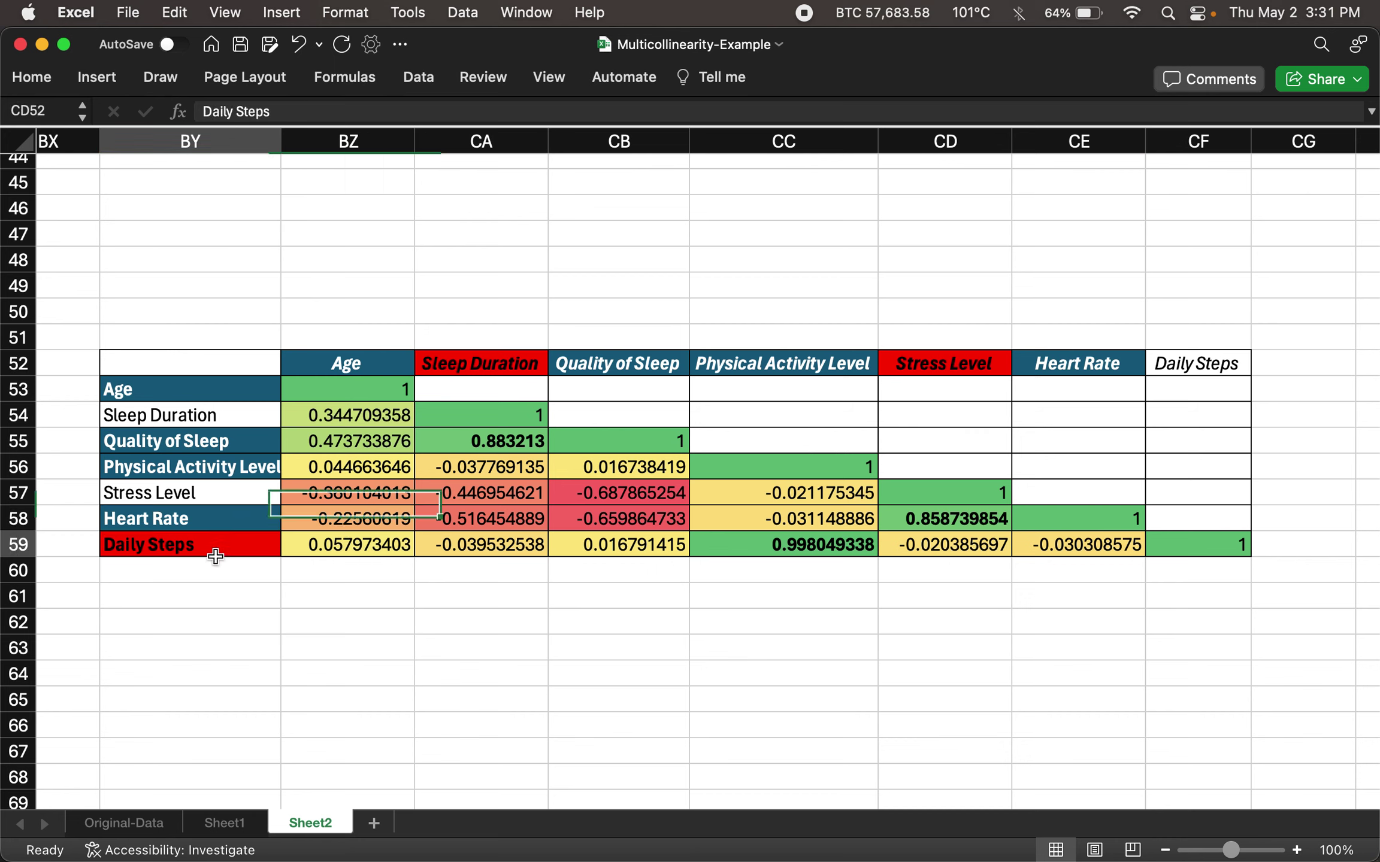
left_click(784, 539)
left_click(195, 542)
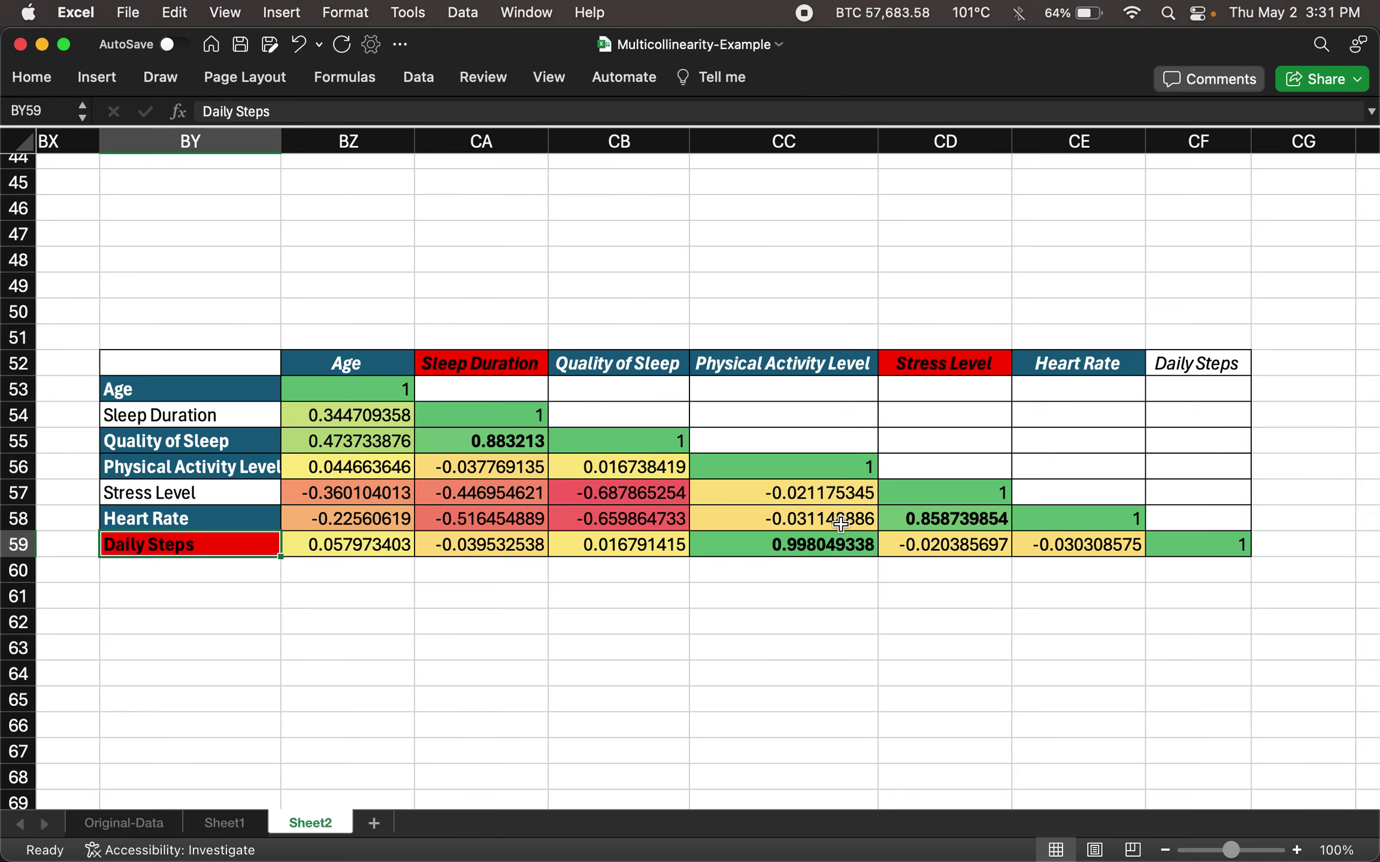
- Review the summary statistics and P-values of the final regression output above the colour-marked matrix
scroll(747, 514, "up", 1)
scroll(747, 513, "up", 10)
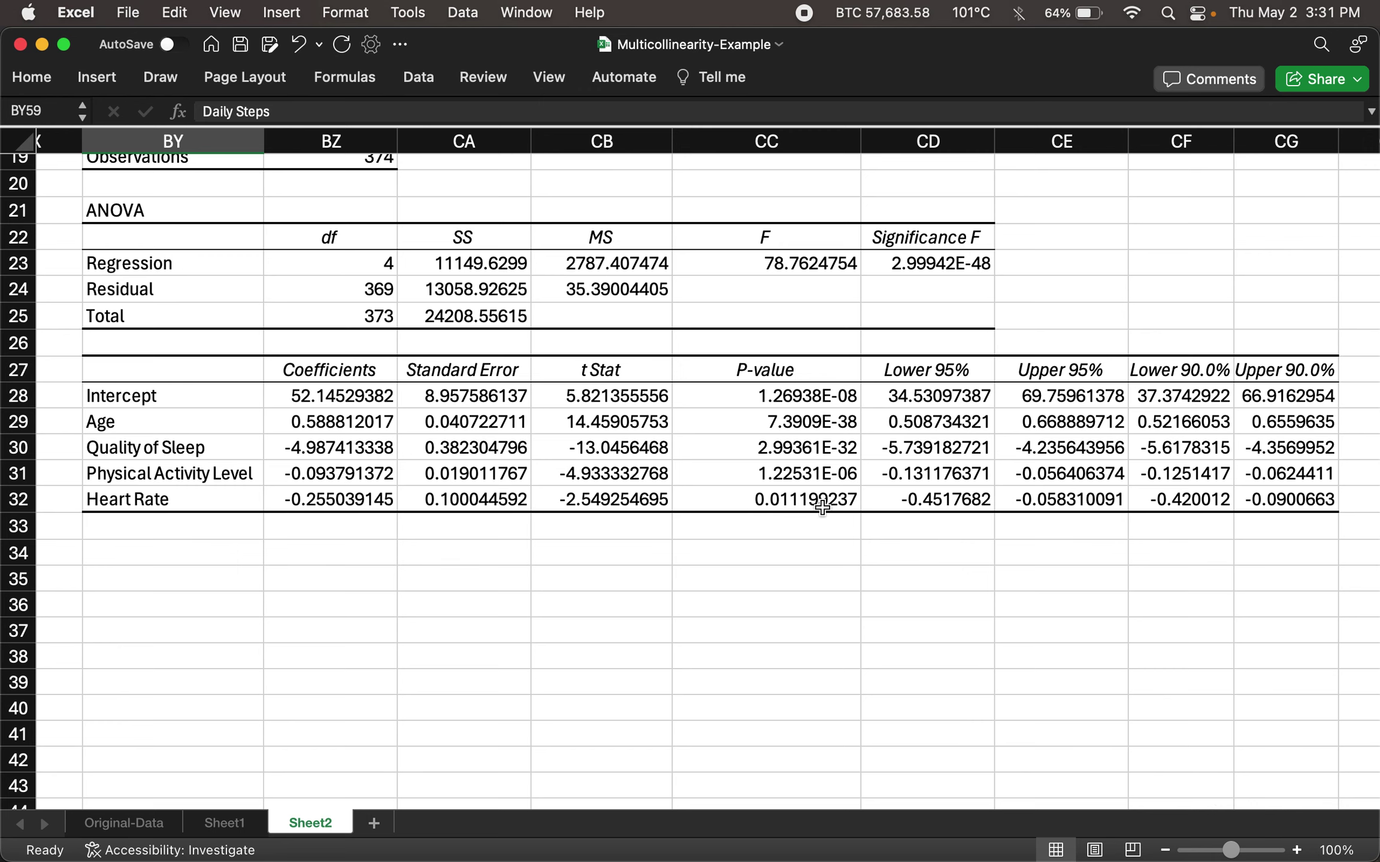
scroll(822, 507, "up", 3)
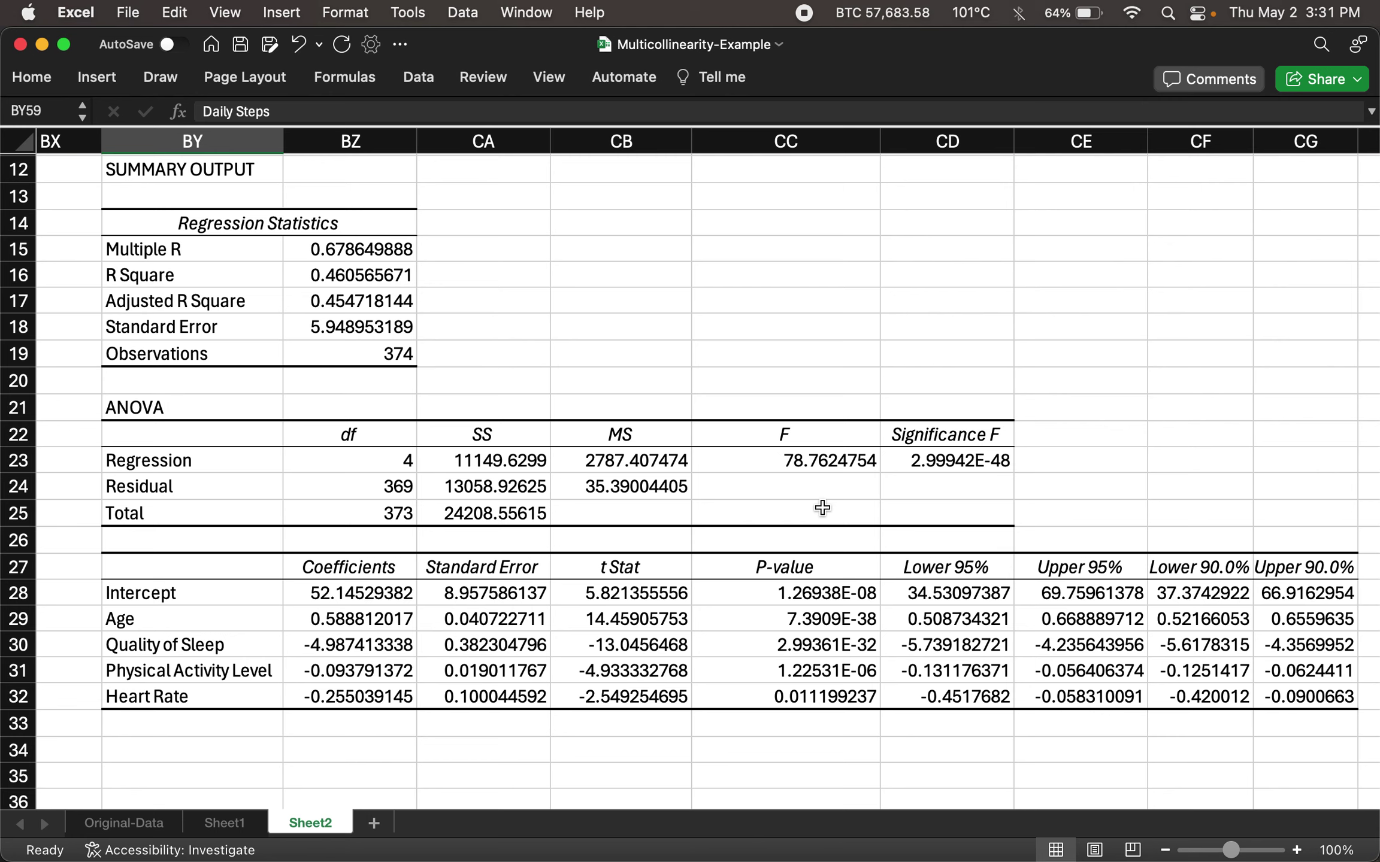
- Review the highlighted P-values in Sheet1's original seven-predictor regression output, selecting the Sleep Duration P-value
left_click(224, 823)
scroll(556, 621, "left", 10)
scroll(556, 621, "up", 3)
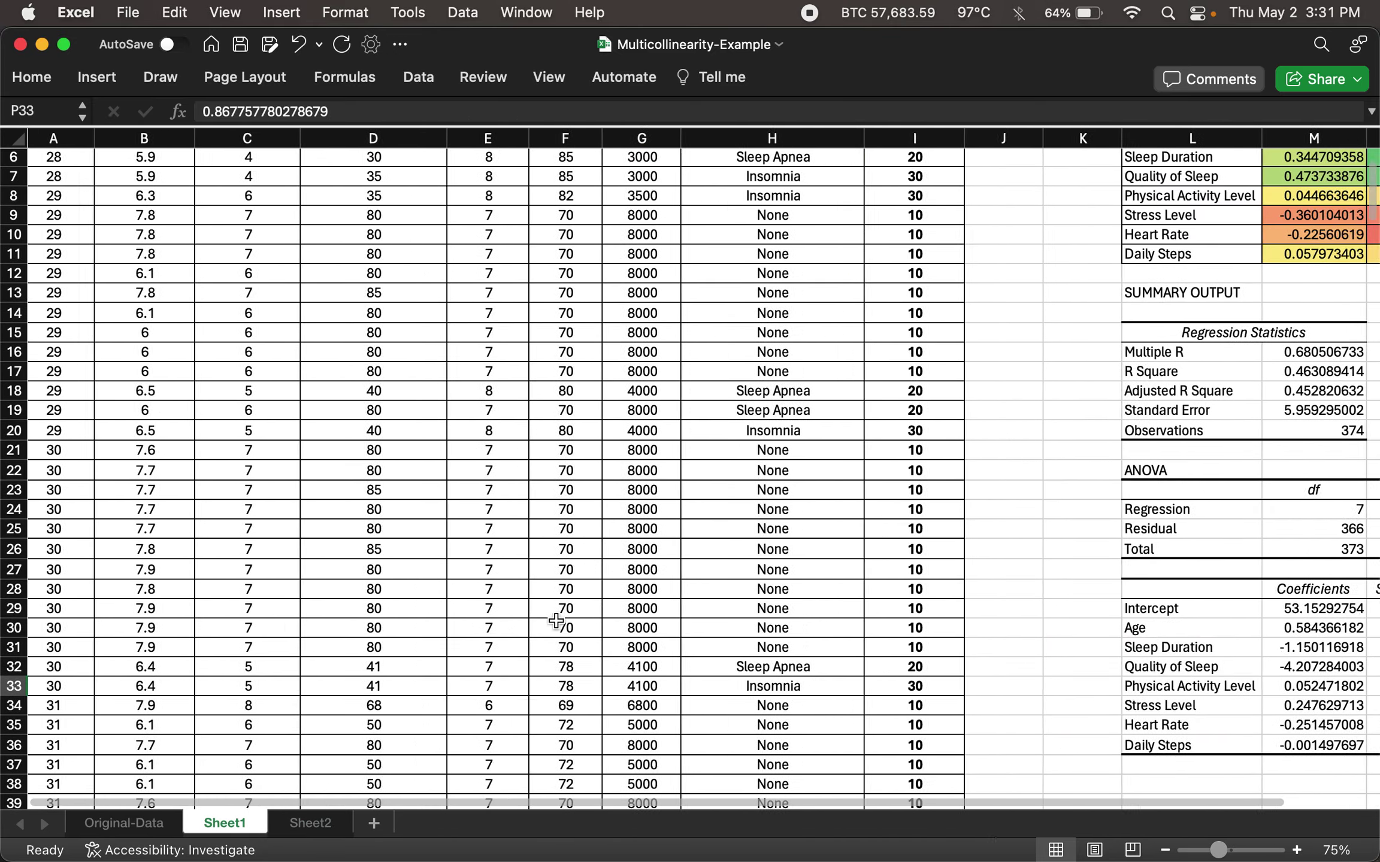
scroll(556, 621, "right", 10)
scroll(556, 621, "down", 2)
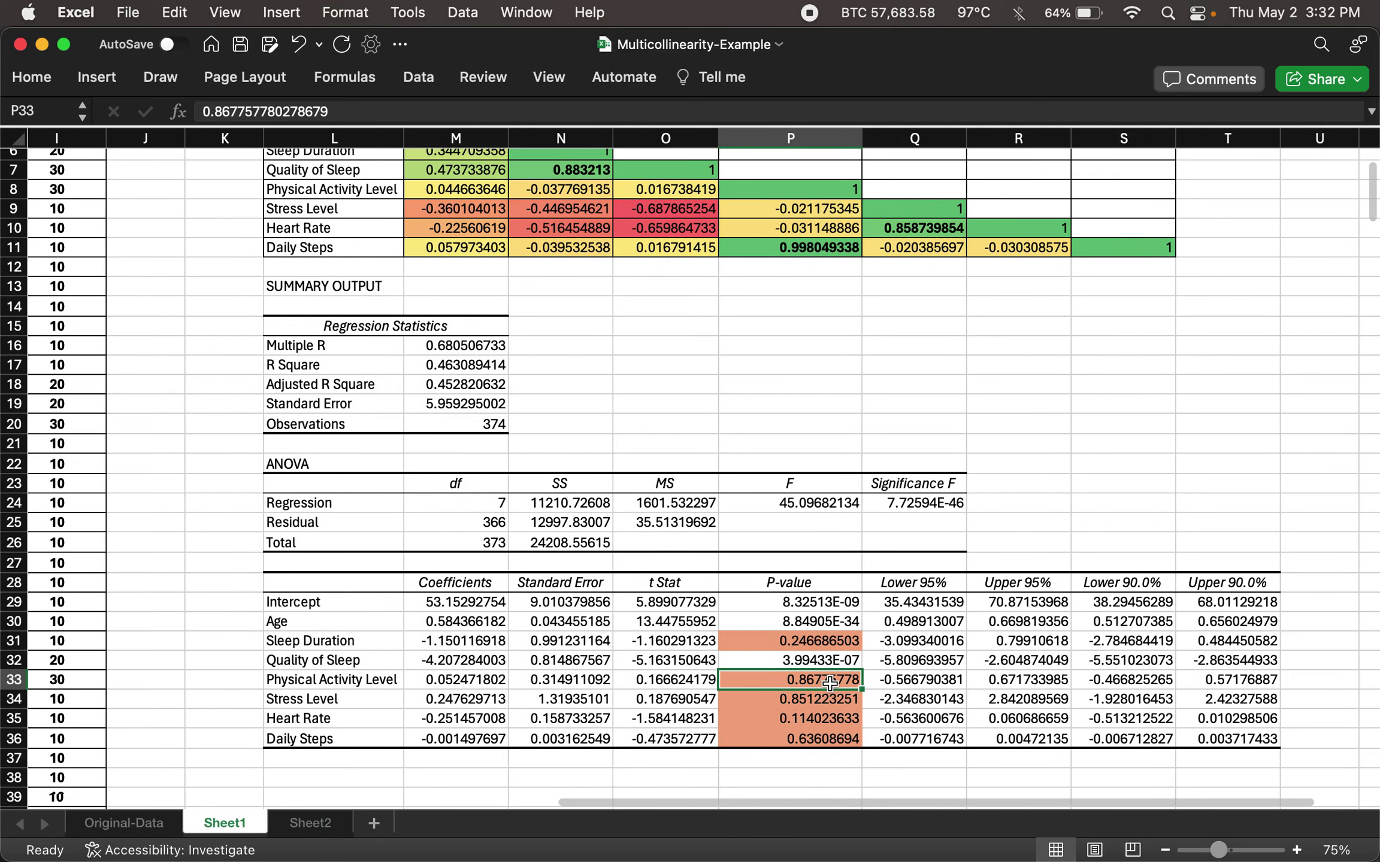
left_click(821, 645)
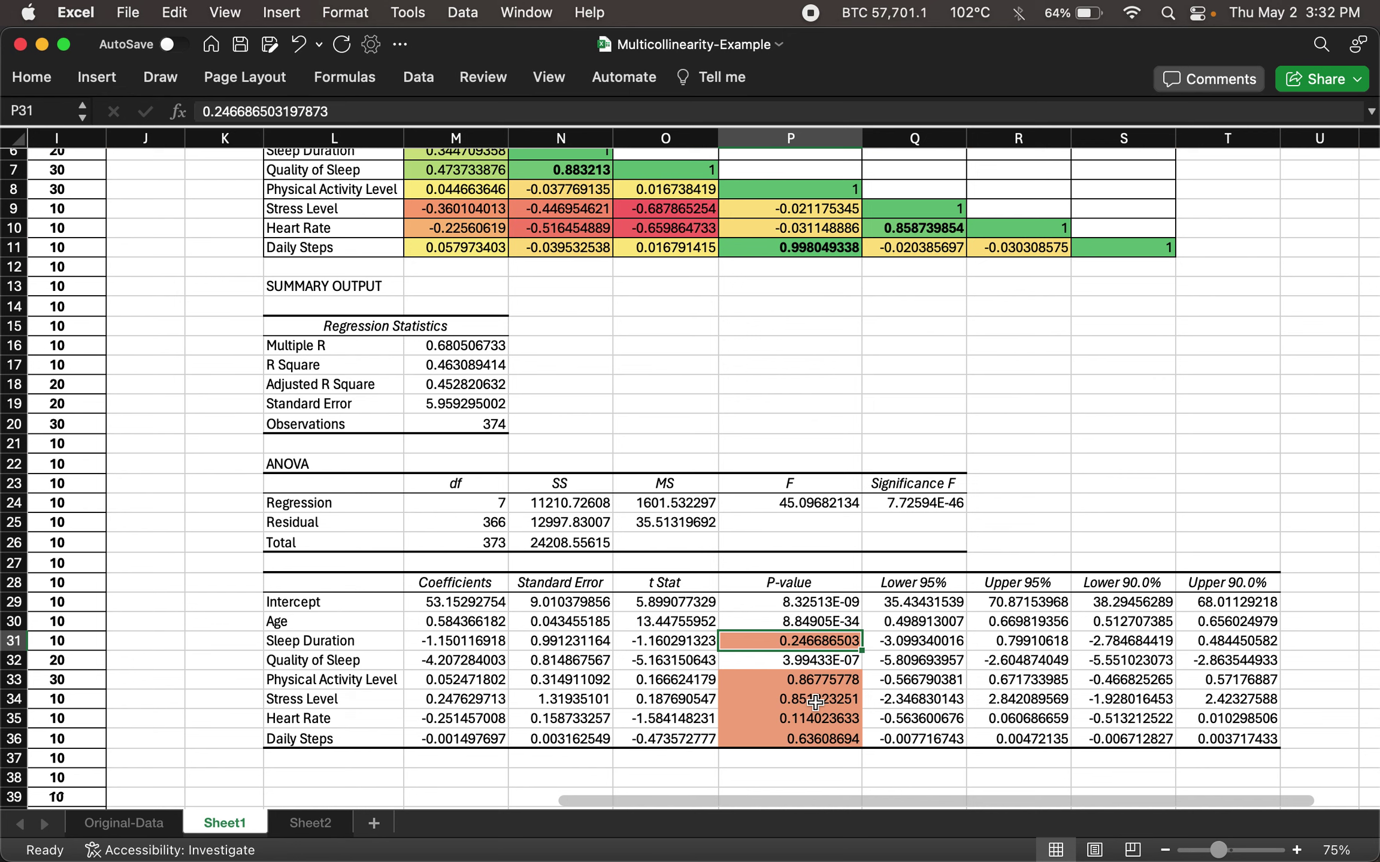
- Go back to Sheet2 and review the final regression output and the colour-marked correlation matrix below it
left_click(312, 824)
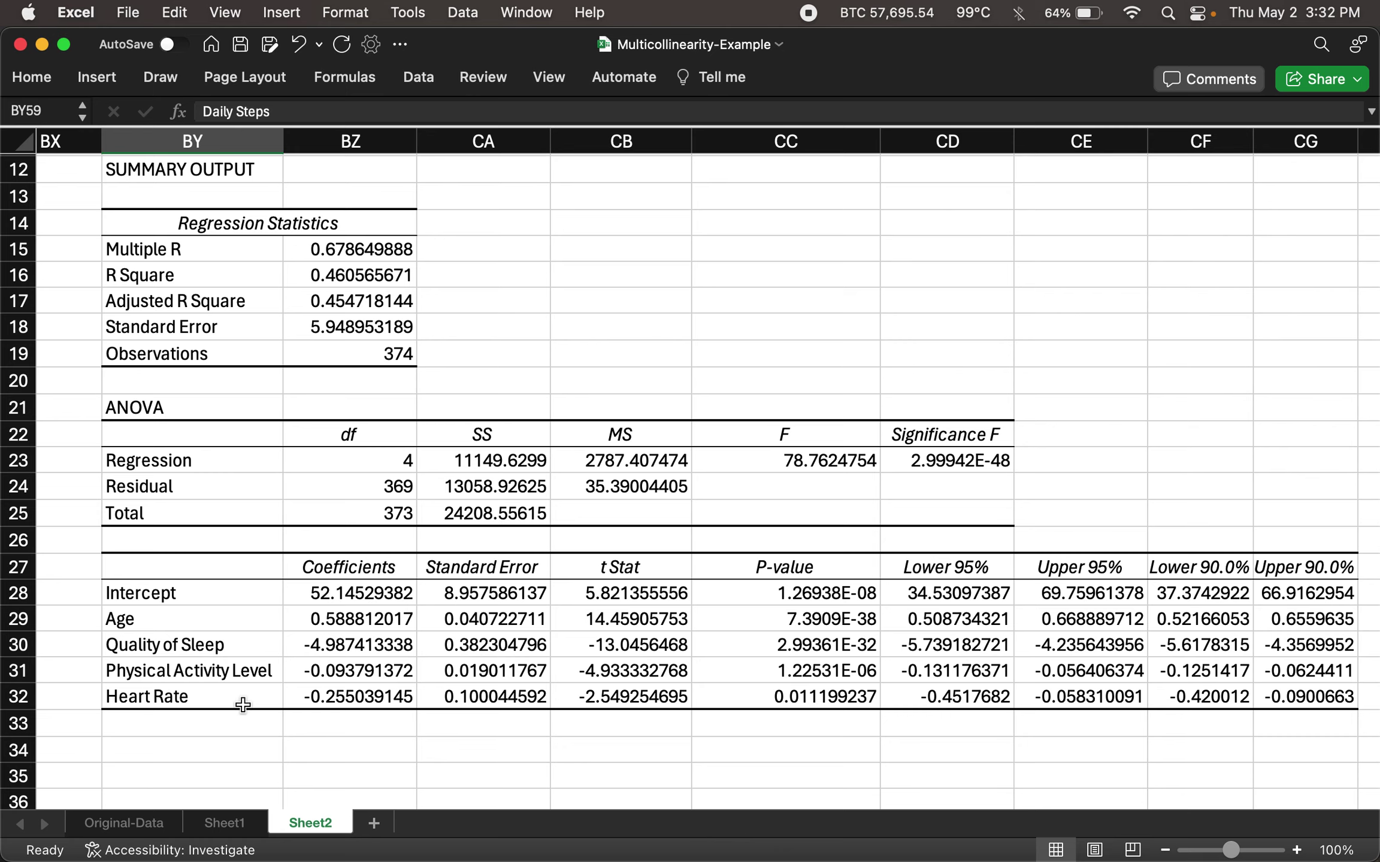
scroll(671, 366, "up", 10)
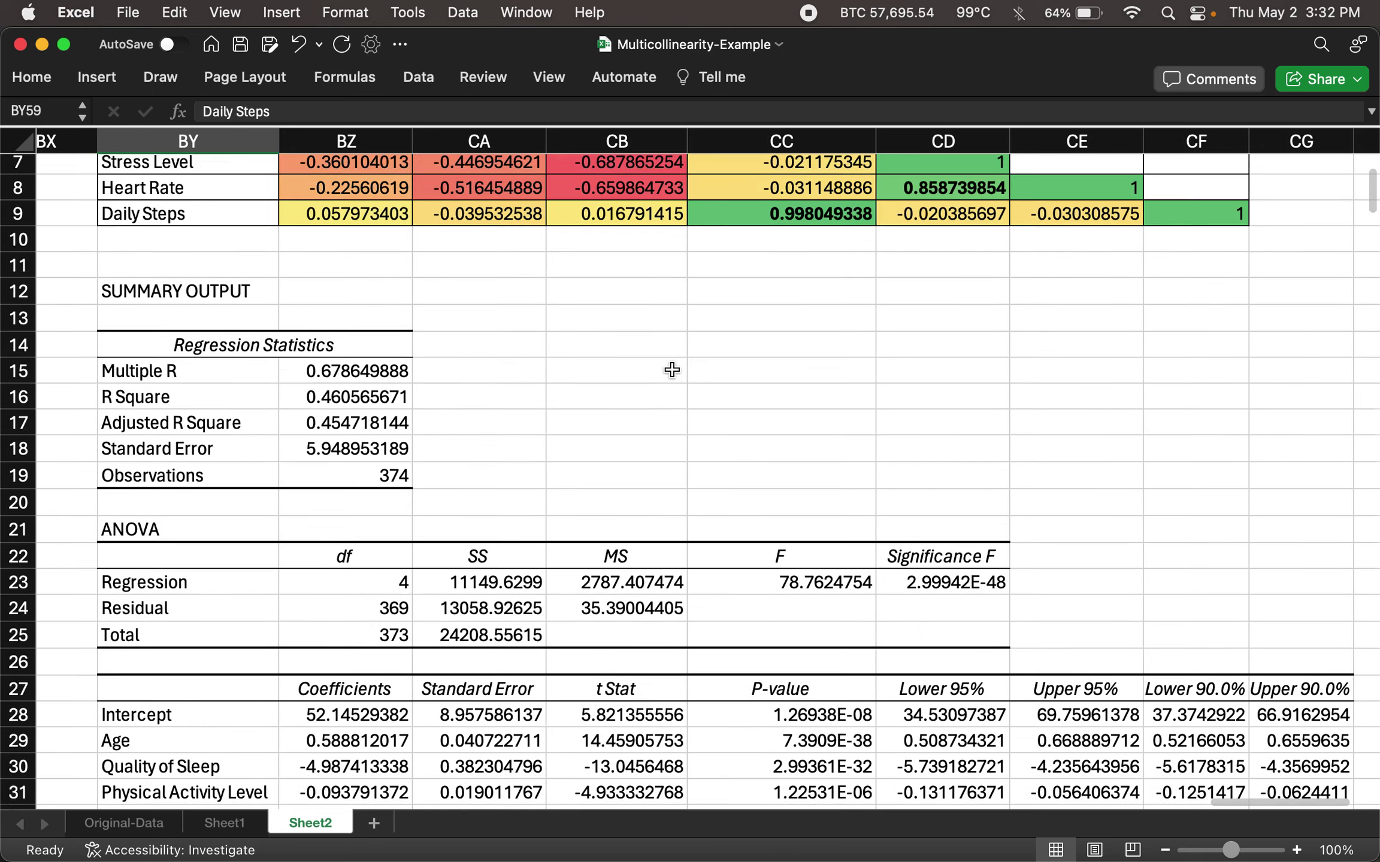
scroll(671, 370, "down", 15)
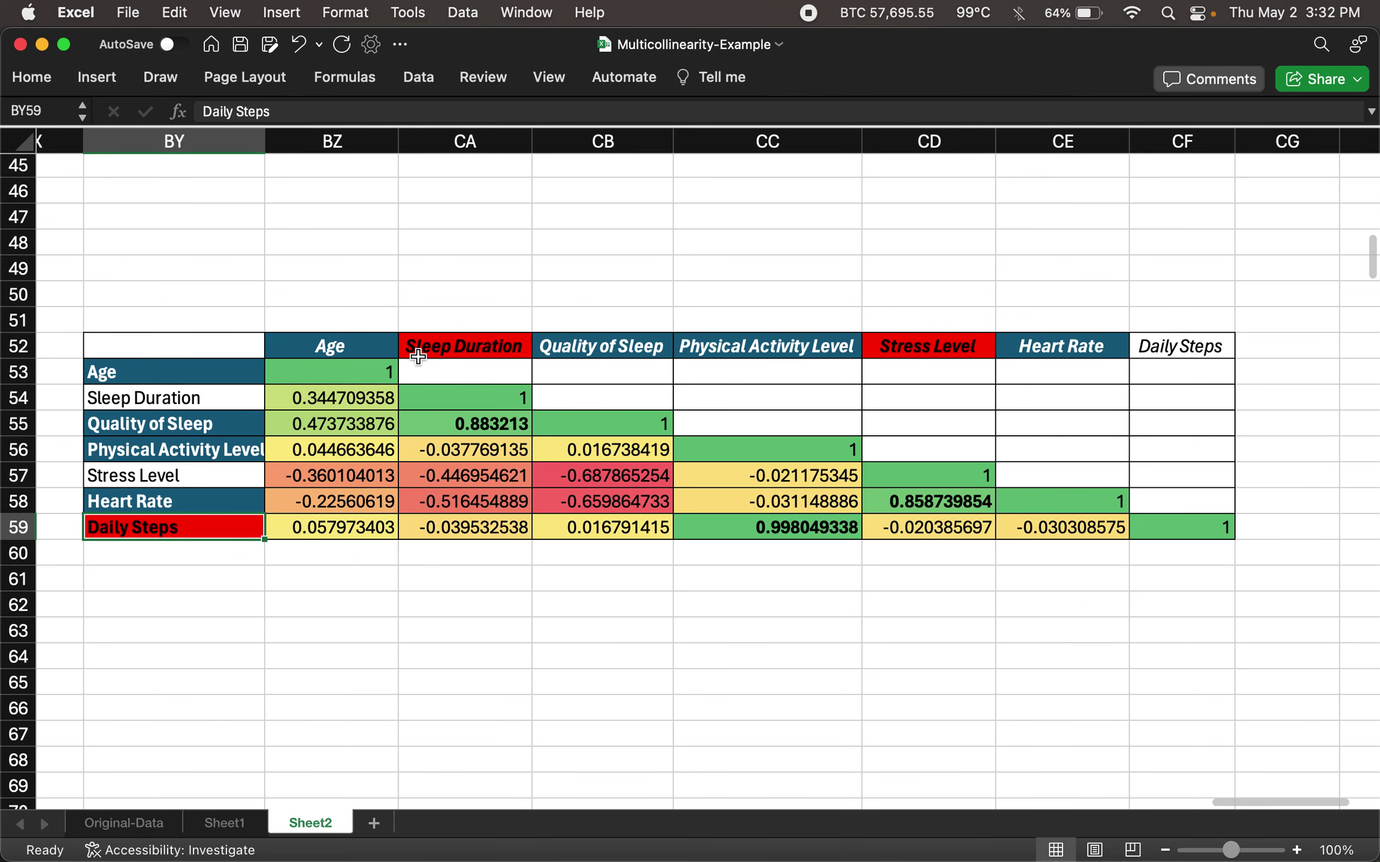